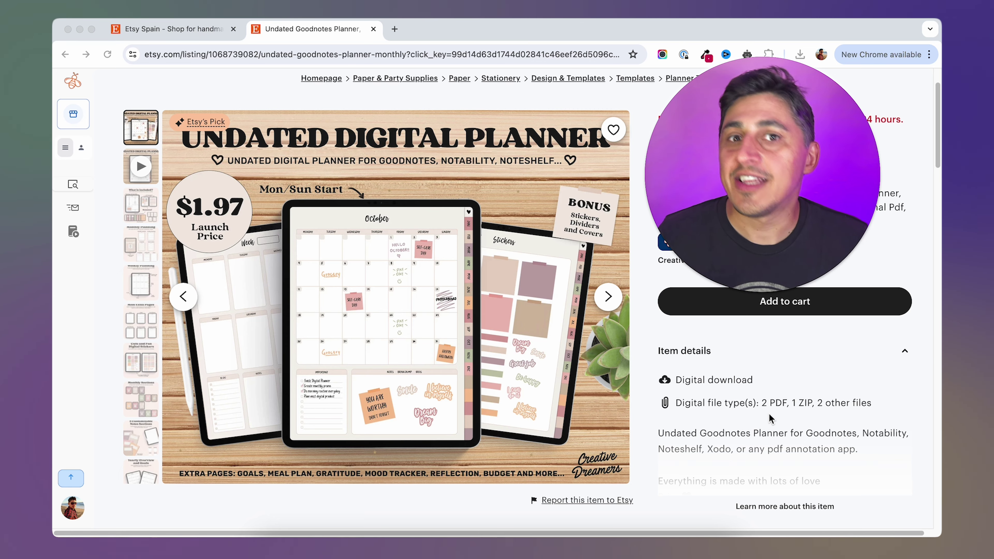
Close the Undated Goodnotes Planner listing tab to get back to the Etsy homepage.
{"action": "key", "text": "super+w"}
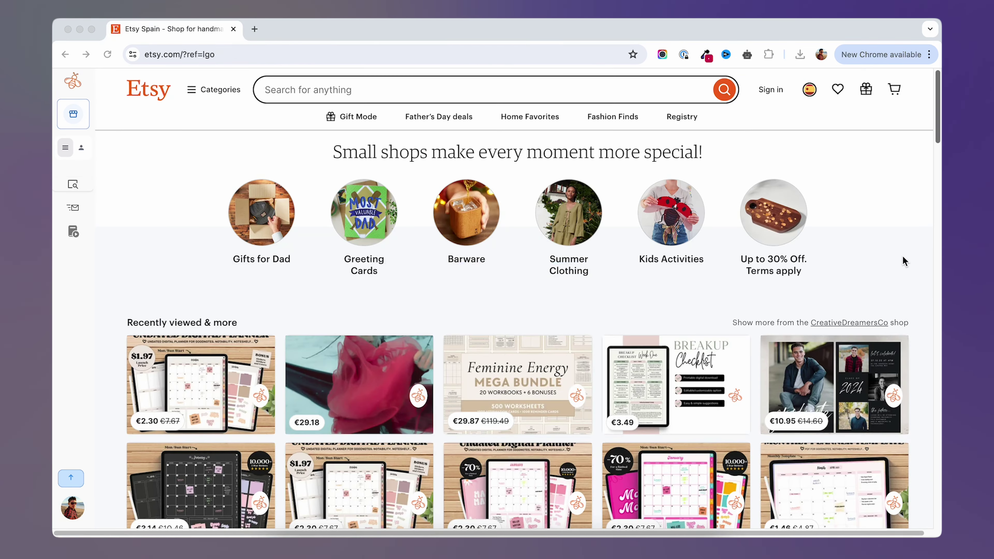
Scroll down the Etsy homepage to the Recently viewed & more and Because you viewed sections.
{"action": "scroll", "coordinate": [903, 256], "scroll_direction": "down", "scroll_amount": 2}
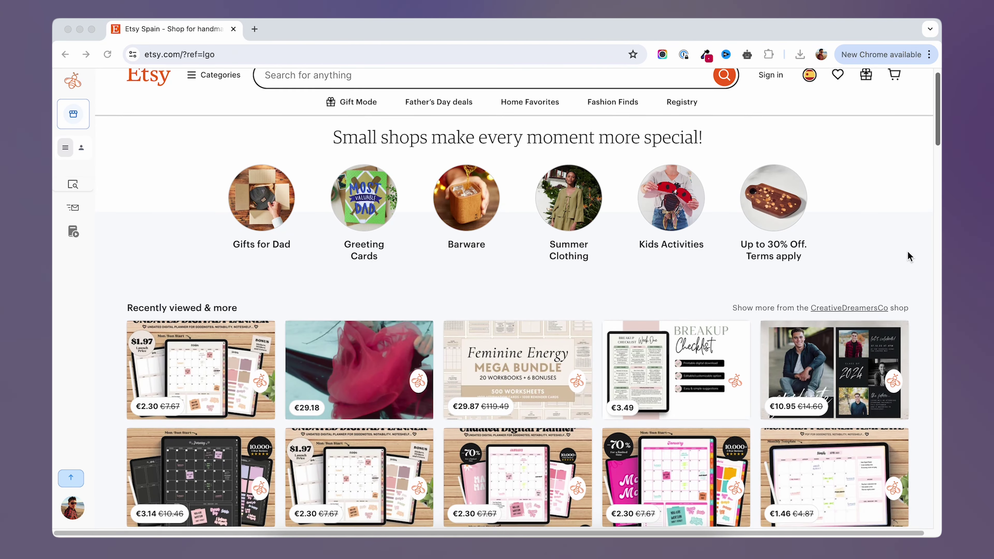
{"action": "scroll", "coordinate": [915, 252], "scroll_direction": "down", "scroll_amount": 3}
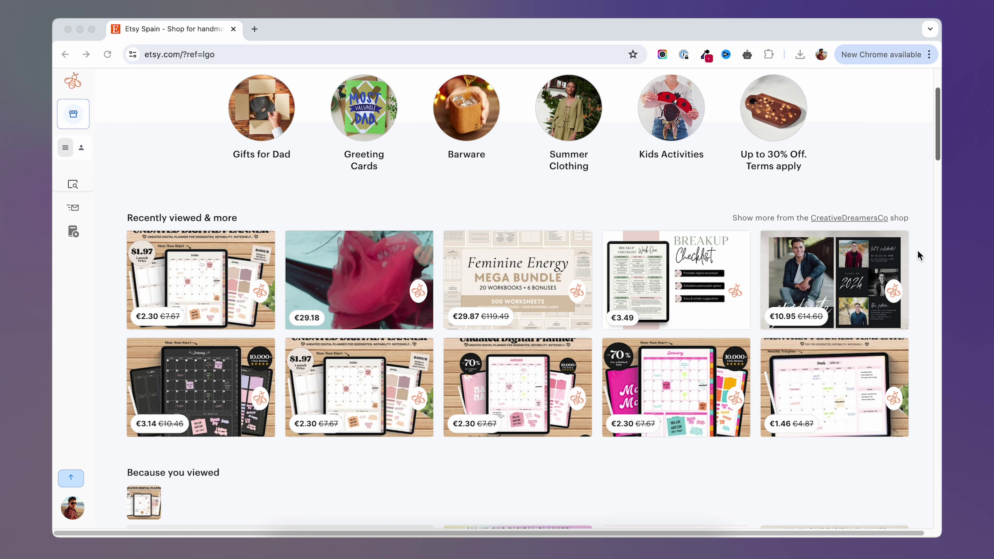
{"action": "scroll", "coordinate": [917, 251], "scroll_direction": "down", "scroll_amount": 1}
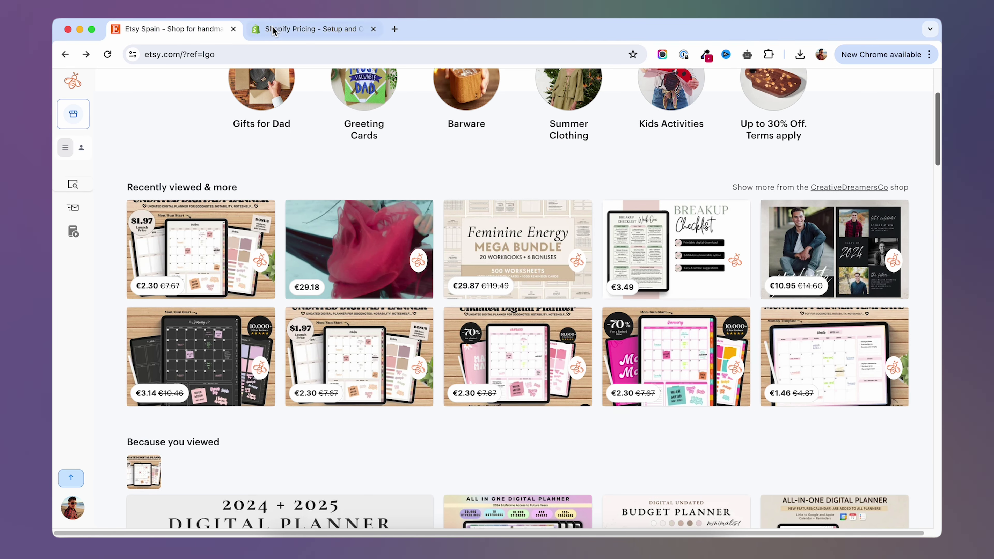
{"action": "left_click", "coordinate": [273, 29]}
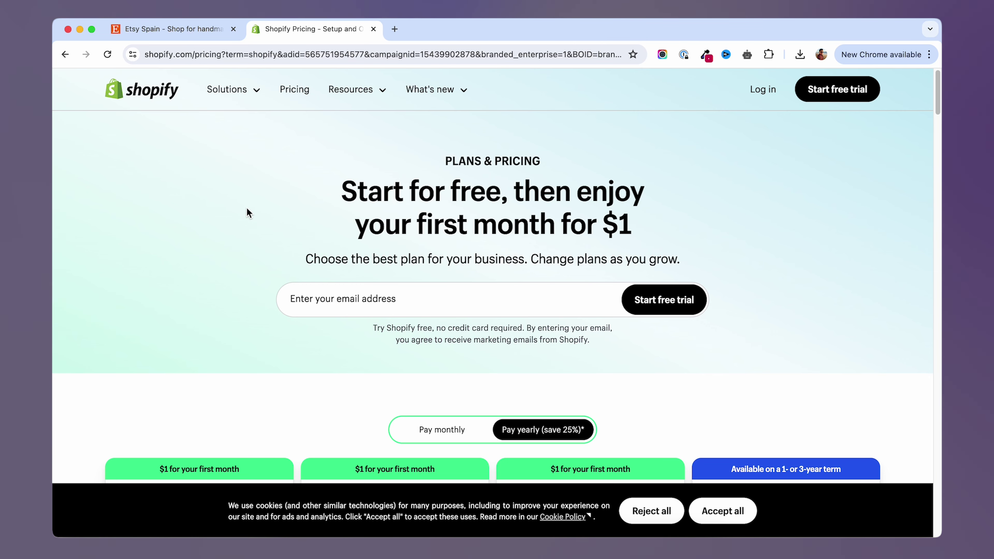
{"action": "scroll", "coordinate": [248, 213], "scroll_direction": "down", "scroll_amount": 7}
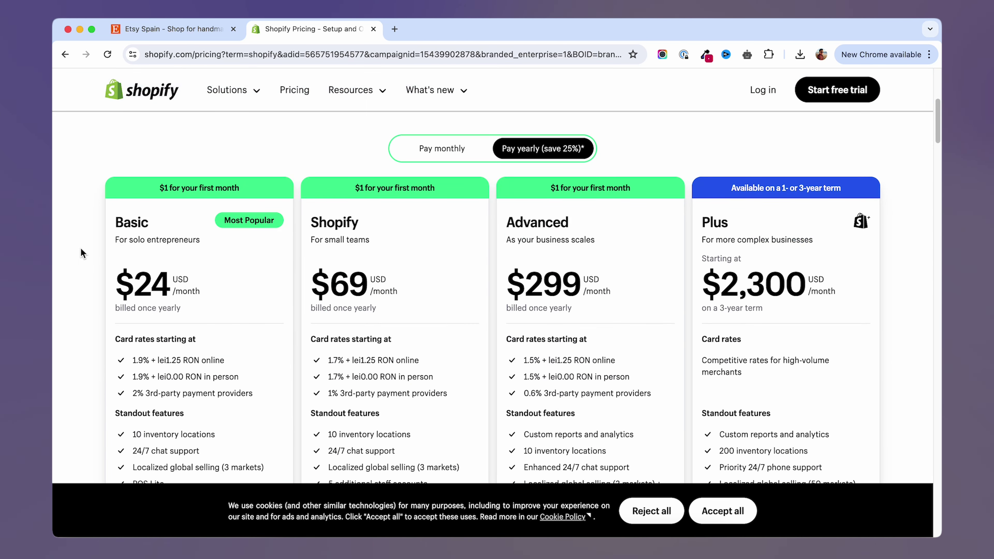
{"action": "left_click", "coordinate": [198, 28]}
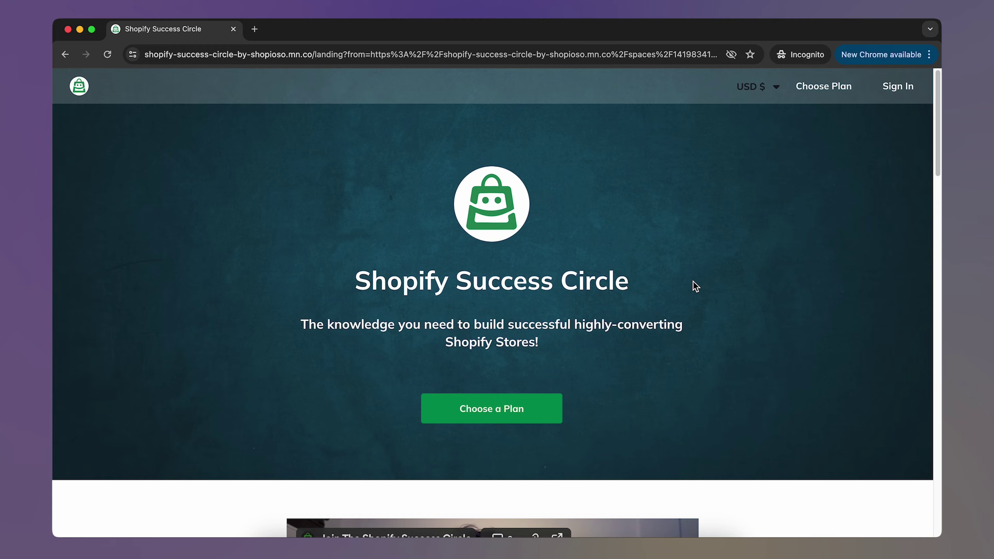
Scroll down the Shopify Success Circle welcome feed.
{"action": "scroll", "coordinate": [693, 281], "scroll_direction": "down", "scroll_amount": 3}
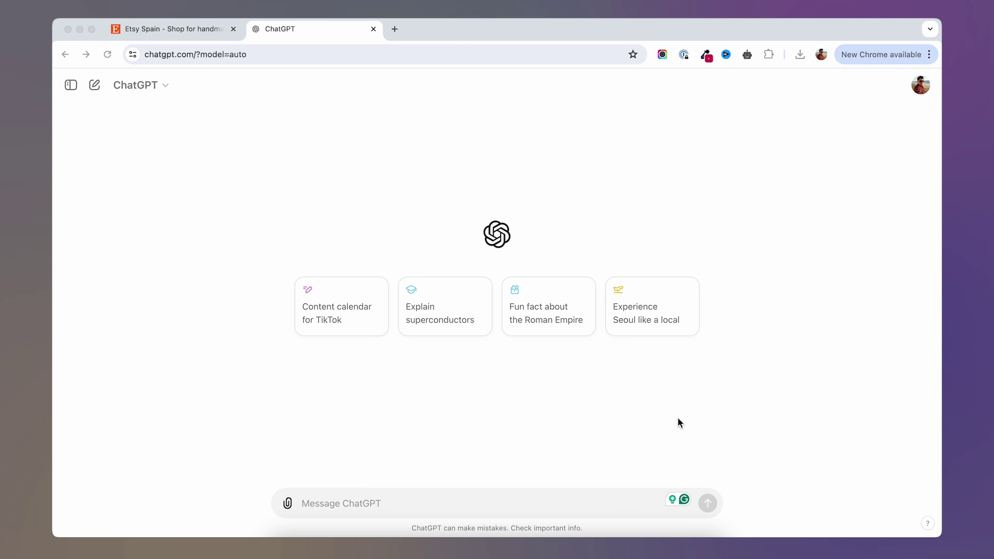
Paste the prompt template and fill its placeholders with 'mechanic' and 'car engine maintenance habits'.
{"action": "left_click", "coordinate": [417, 504]}
{"action": "type", "text": "You are a [ profession ] and want to help your customers improve [ life aspect ]. Come up with 5 ideas of printable digital products that can be created using Canva using the free plan."}
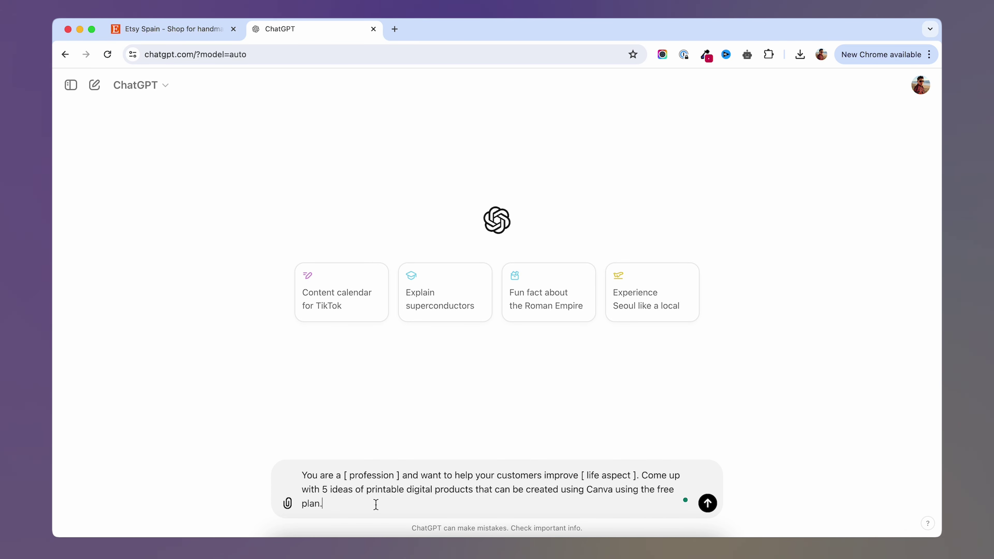
{"action": "left_click_drag", "start_coordinate": [344, 475], "coordinate": [400, 475]}
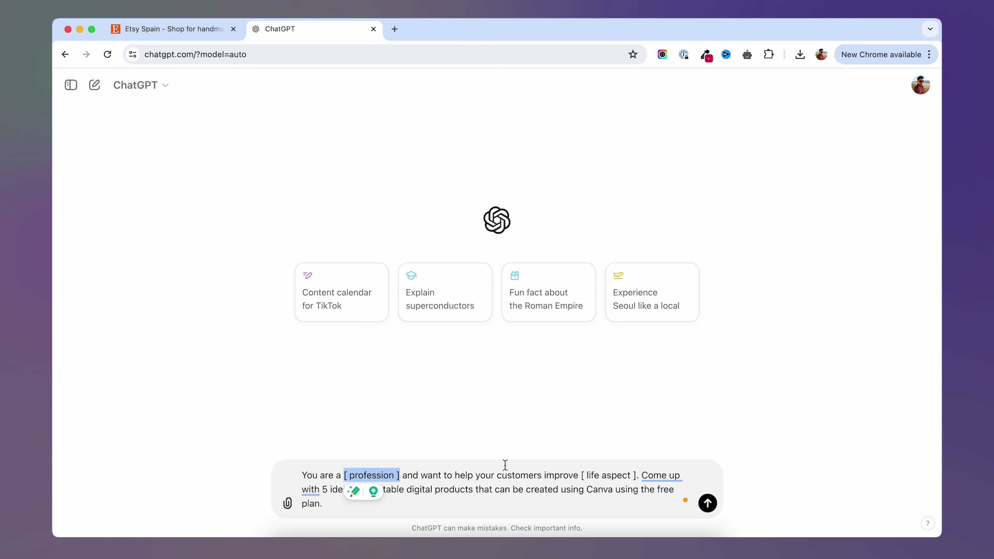
{"action": "type", "text": "mechanic"}
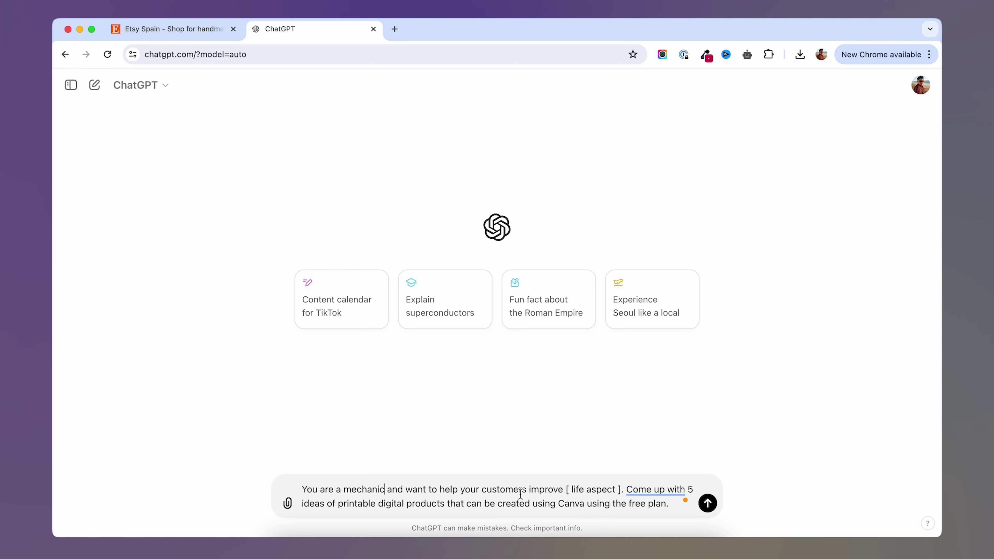
{"action": "left_click_drag", "start_coordinate": [566, 490], "coordinate": [622, 490]}
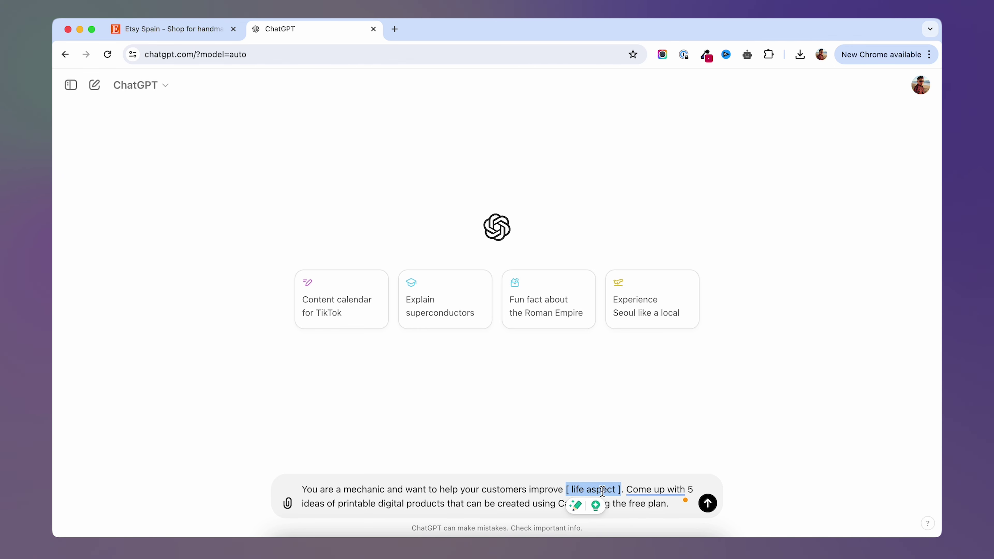
{"action": "type", "text": "car engine maintenance habits"}
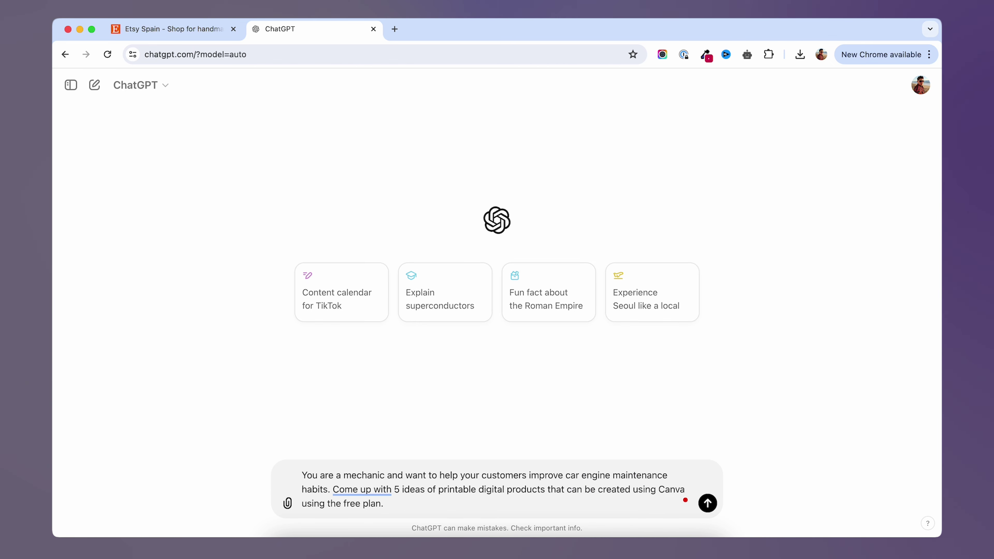
Send the mechanic prompt and receive ideas starting with a Monthly Maintenance Checklist.
{"action": "left_click", "coordinate": [582, 475]}
{"action": "key", "text": "Return"}
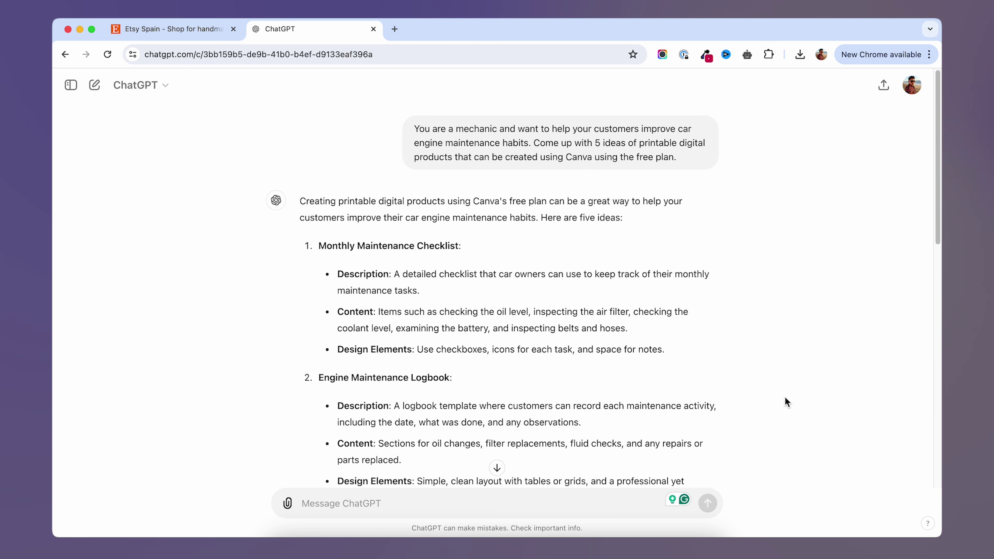
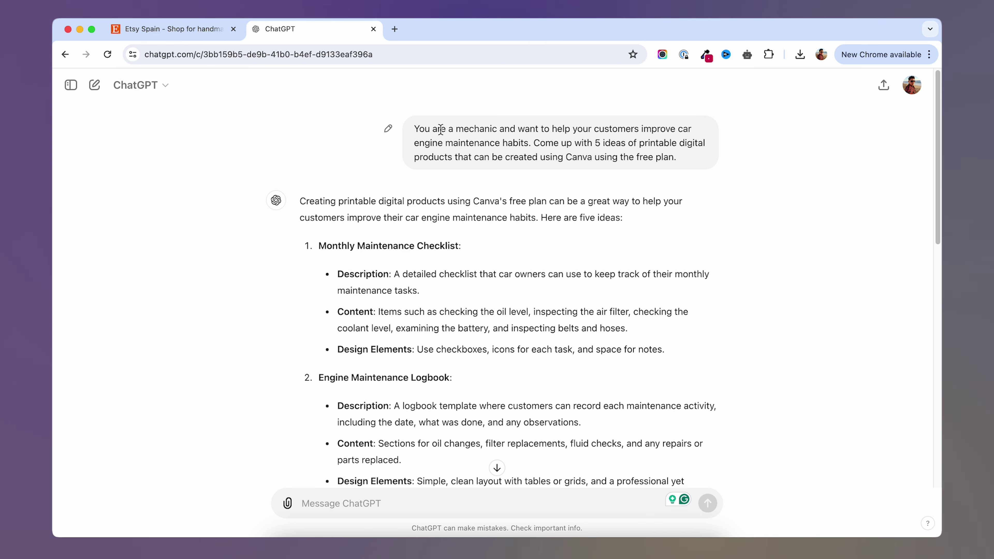
Scan ChatGPT's product-idea reply, briefly pasting into and undoing in the message box.
{"action": "left_click_drag", "start_coordinate": [456, 129], "coordinate": [497, 131]}
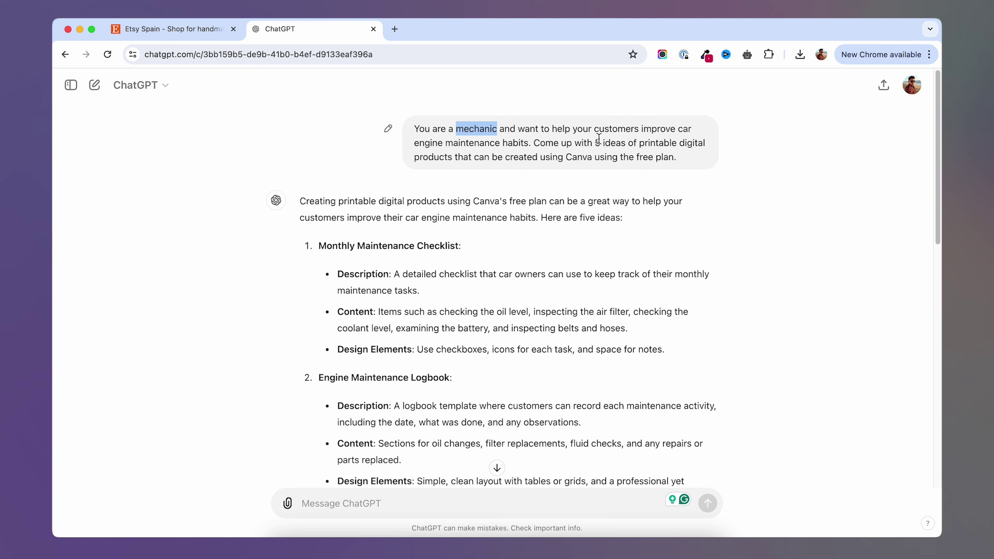
{"action": "left_click", "coordinate": [390, 504]}
{"action": "type", "text": "engine maintenance habits"}
{"action": "key", "text": "super+z"}
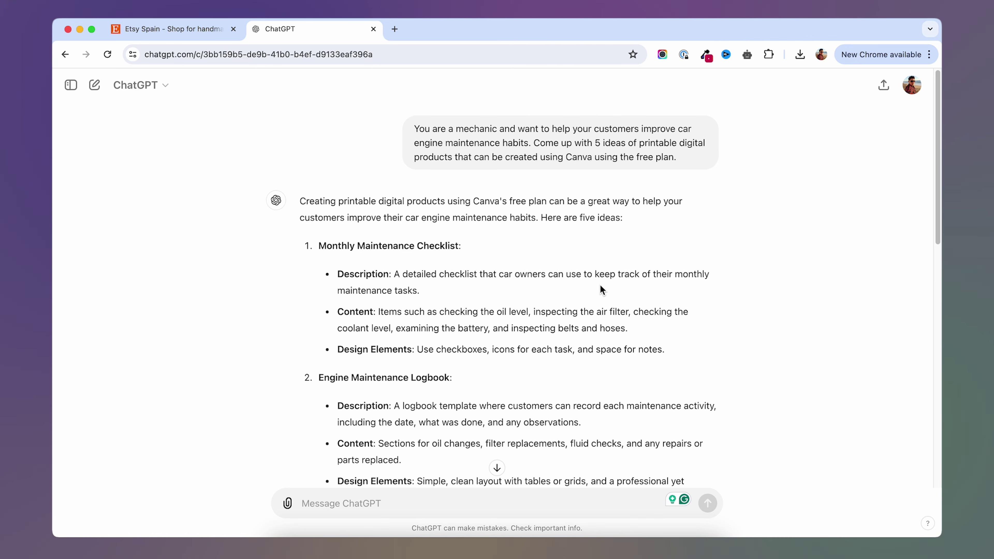
{"action": "scroll", "coordinate": [502, 323], "scroll_direction": "down", "scroll_amount": 5}
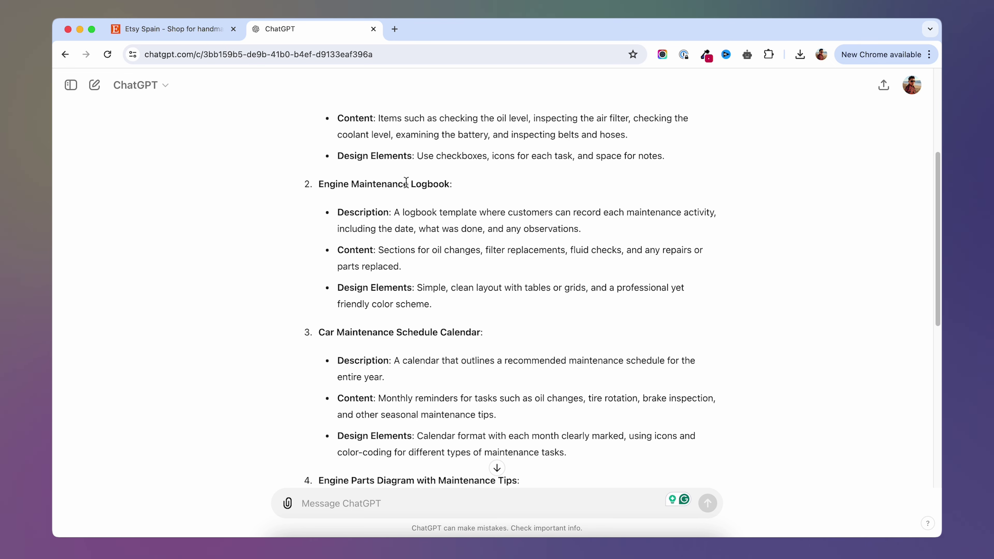
Select the 'Engine Maintenance Logbook' heading and put it toward Etsy's search box.
{"action": "left_click_drag", "start_coordinate": [318, 184], "coordinate": [448, 185]}
{"action": "key", "text": "super+c"}
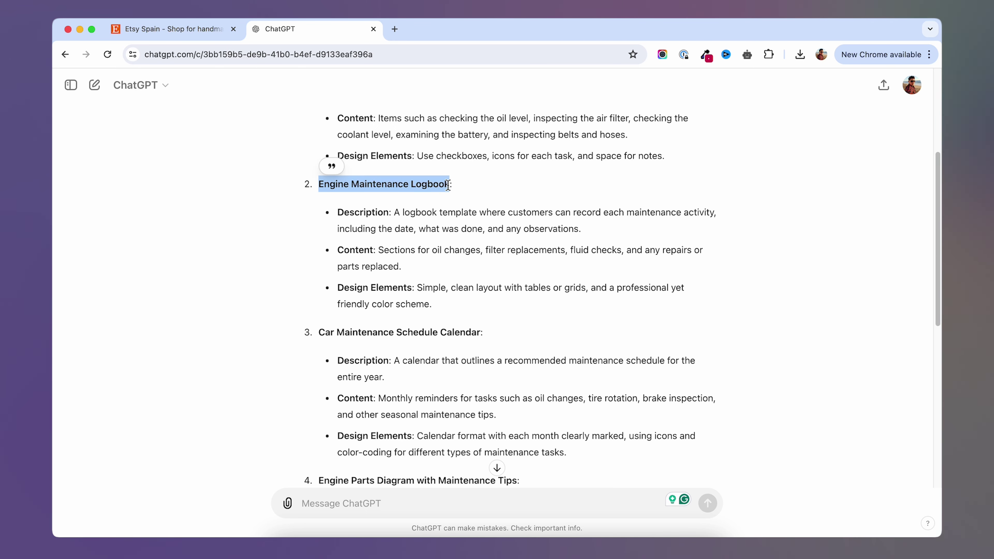
{"action": "left_click", "coordinate": [185, 34]}
{"action": "left_click", "coordinate": [347, 93]}
Search Etsy for 'Engine Maintenance Logbook' and open the top result in a new tab.
{"action": "key", "text": "super+v"}
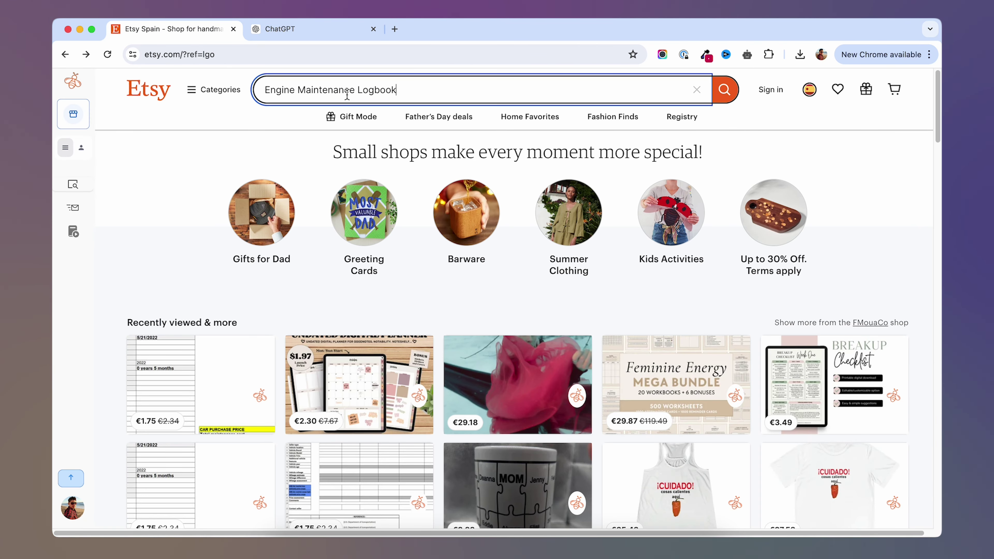
{"action": "key", "text": "Return"}
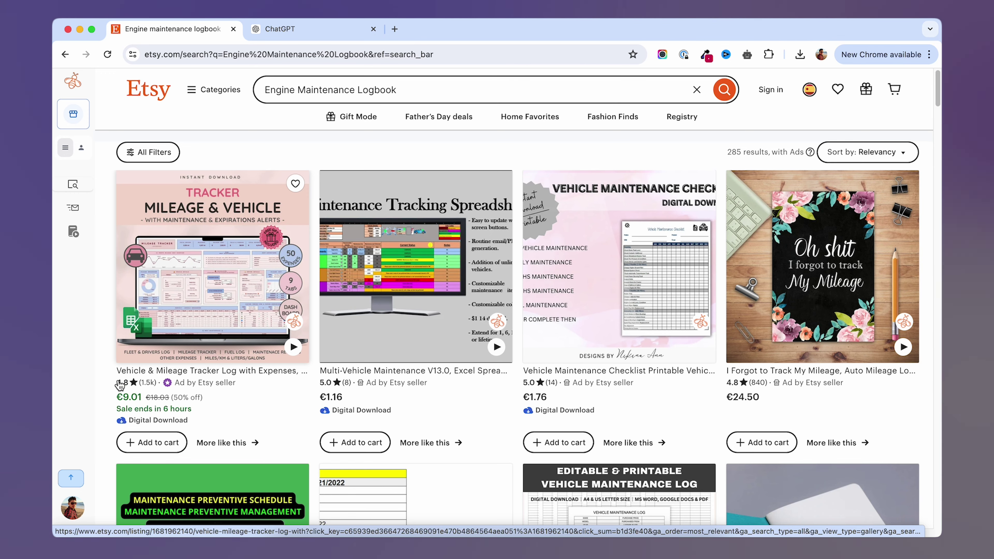
{"action": "left_click", "coordinate": [119, 385]}
Review the €9.01 Vehicle & Mileage Tracker listing, then return to the 285 search results.
{"action": "scroll", "coordinate": [250, 271], "scroll_direction": "down", "scroll_amount": 3}
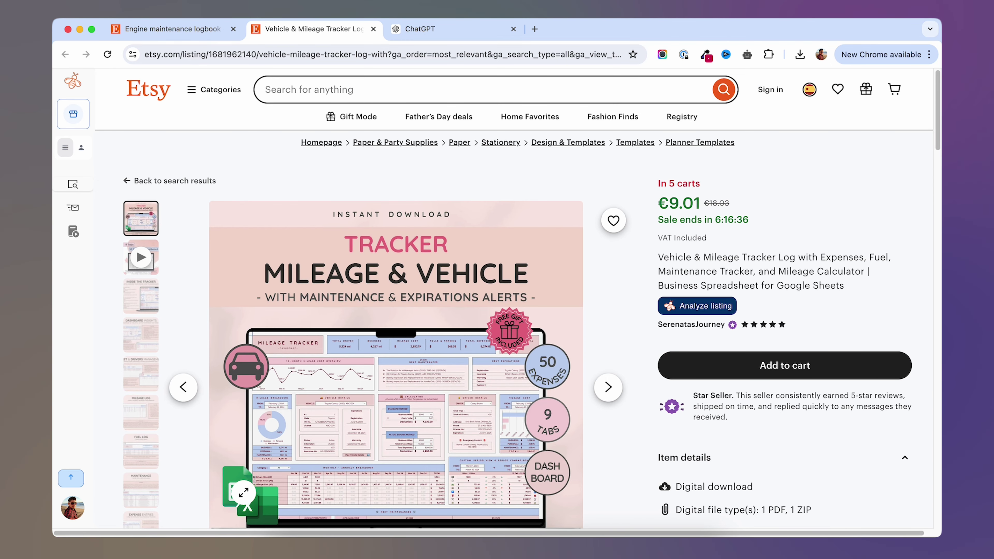
{"action": "scroll", "coordinate": [260, 490], "scroll_direction": "down", "scroll_amount": 1}
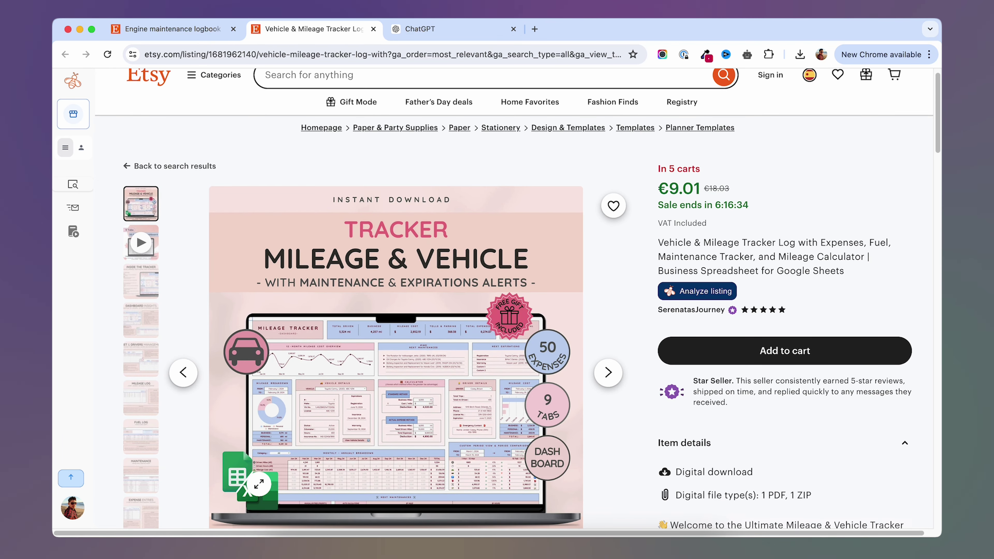
{"action": "scroll", "coordinate": [337, 347], "scroll_direction": "up", "scroll_amount": 1}
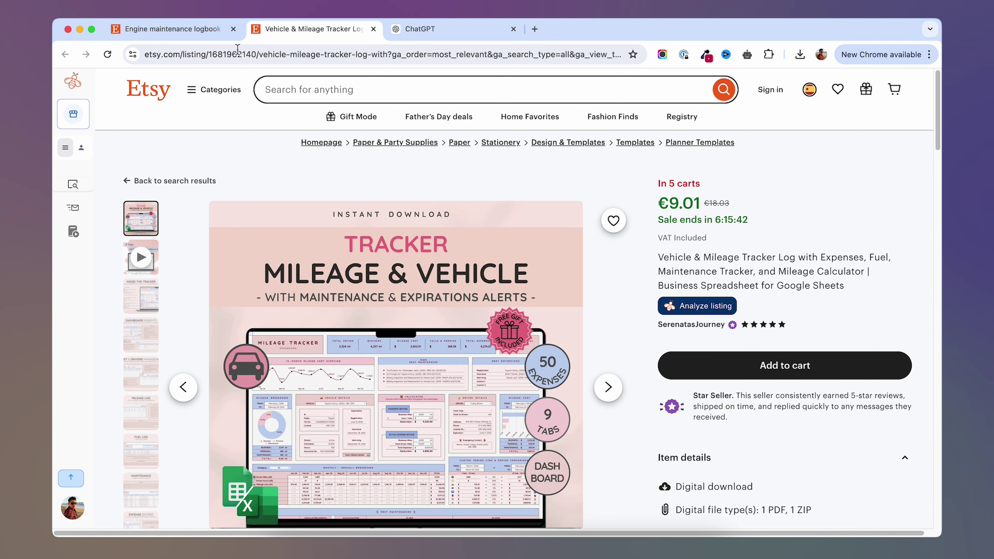
{"action": "left_click", "coordinate": [163, 34]}
{"action": "mouse_move", "coordinate": [92, 80]}
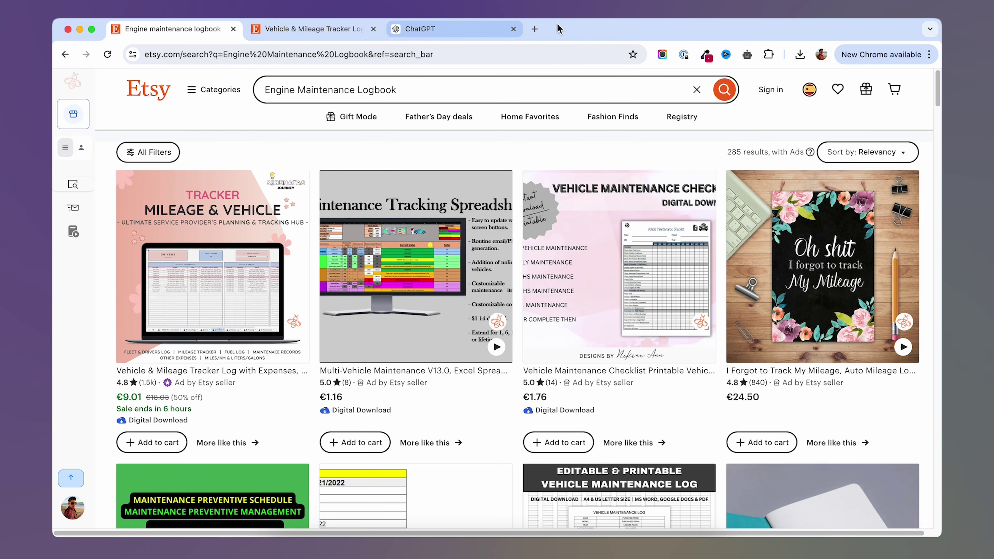
Open EverBee Product Analytics for the search and sort listings by reviews, most first.
{"action": "left_click", "coordinate": [535, 30]}
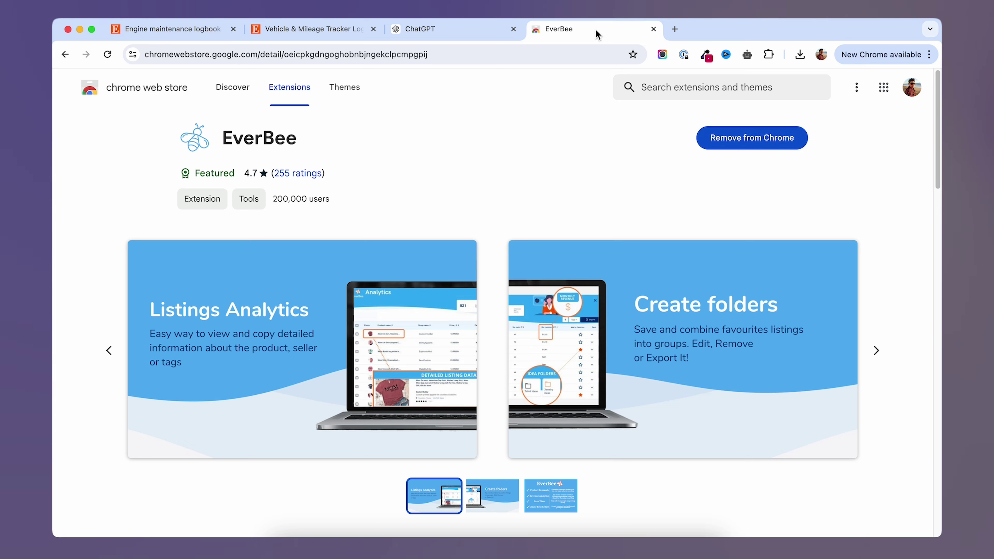
{"action": "left_click", "coordinate": [162, 27]}
{"action": "mouse_move", "coordinate": [60, 89]}
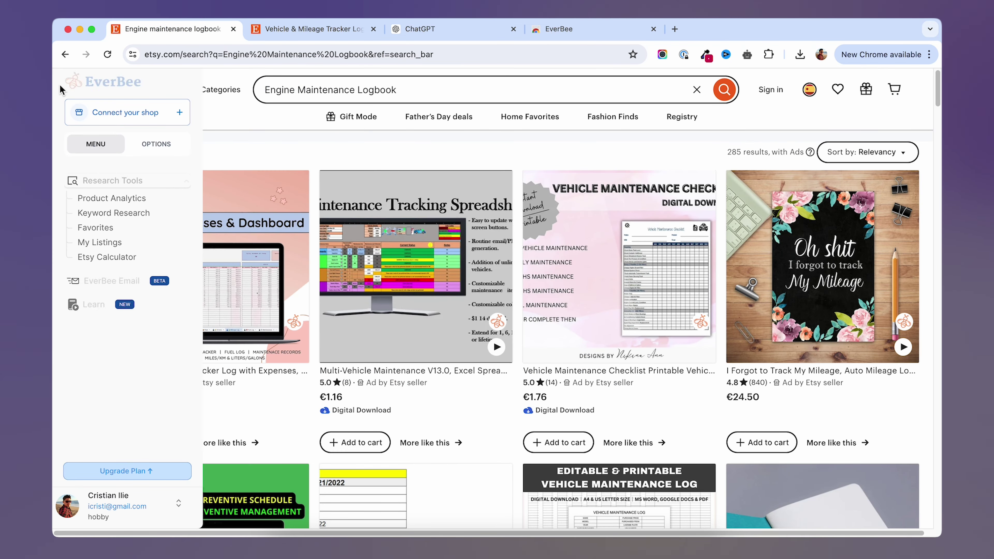
{"action": "left_click", "coordinate": [130, 207]}
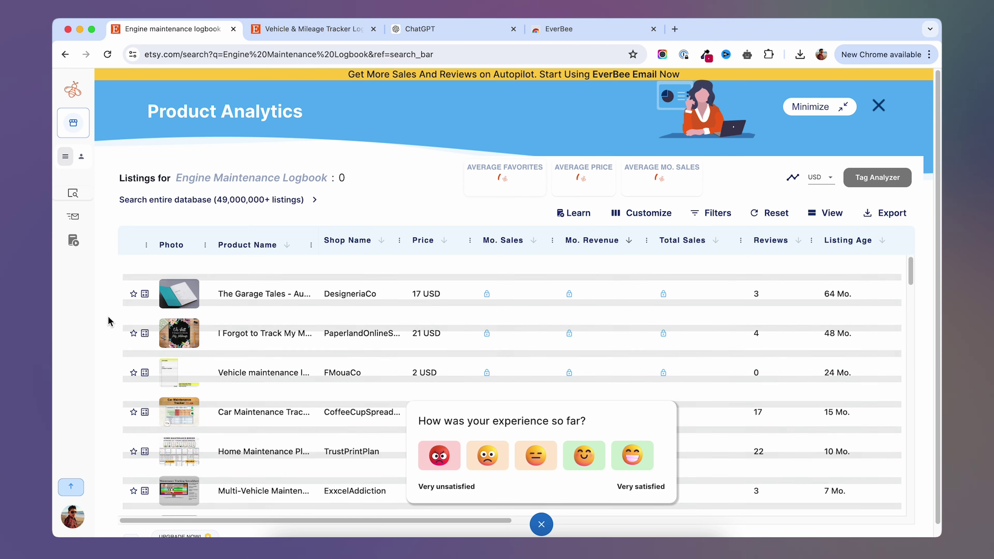
{"action": "left_click", "coordinate": [798, 240]}
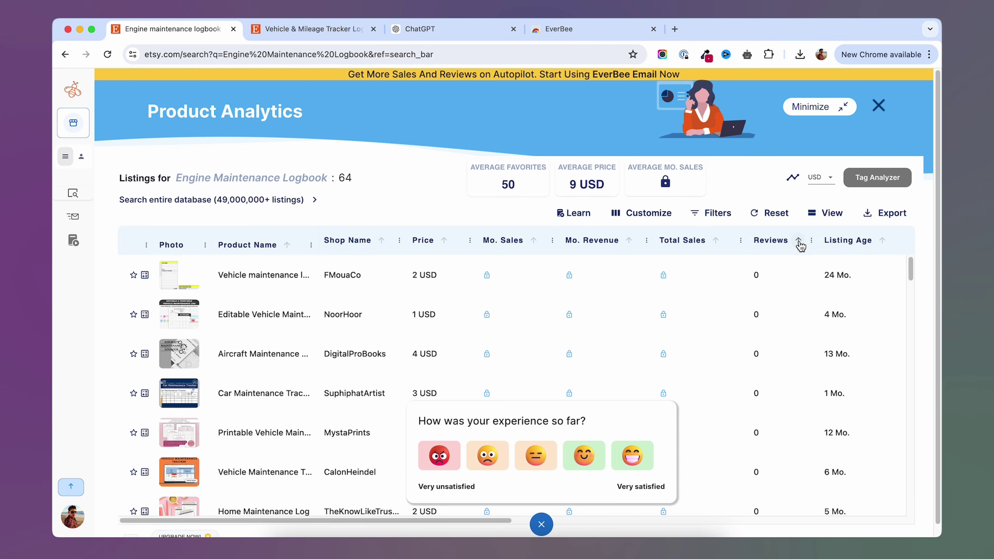
{"action": "left_click", "coordinate": [798, 241]}
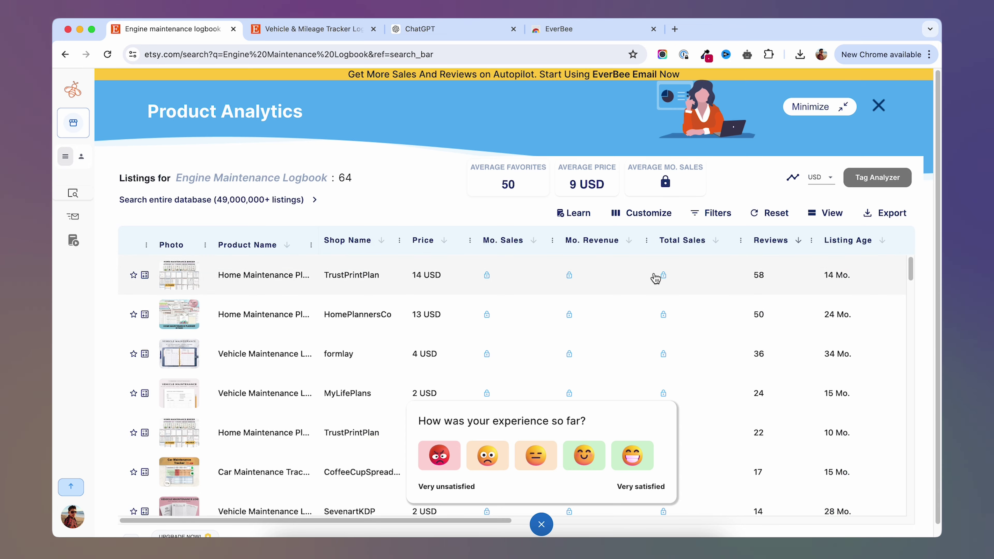
Open the top-reviewed Home Maintenance Planner listing (58 reviews) on Etsy.
{"action": "left_click", "coordinate": [278, 281]}
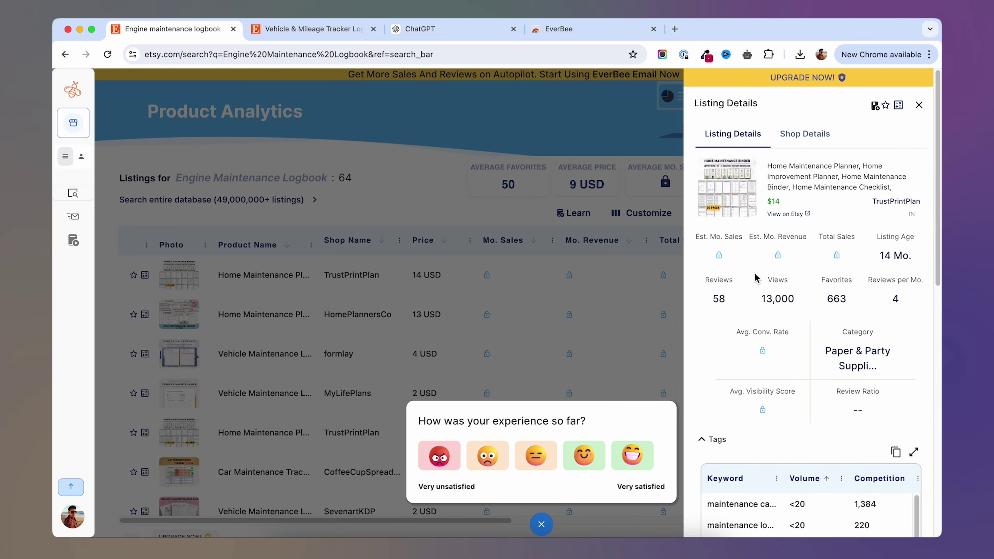
{"action": "key", "text": "Escape"}
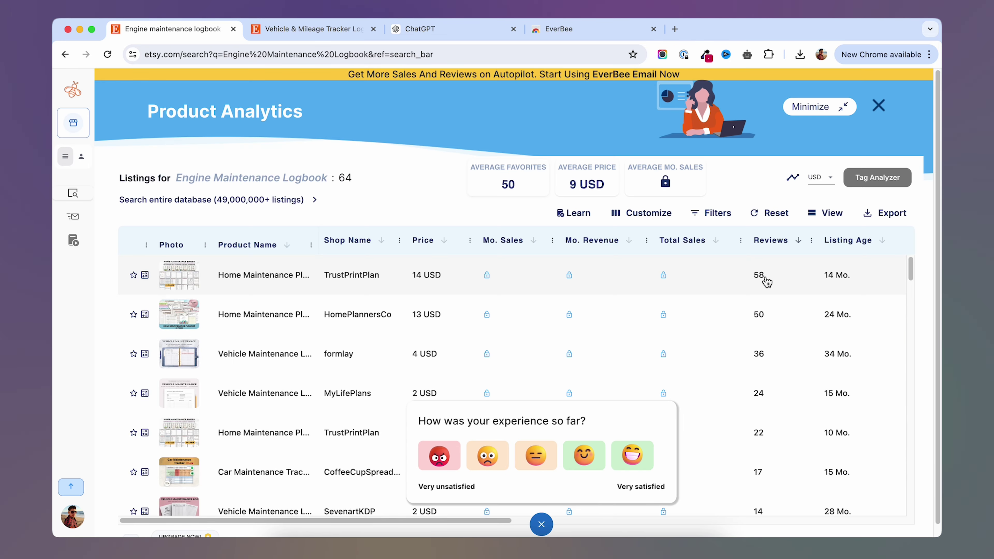
{"action": "left_click", "coordinate": [766, 281]}
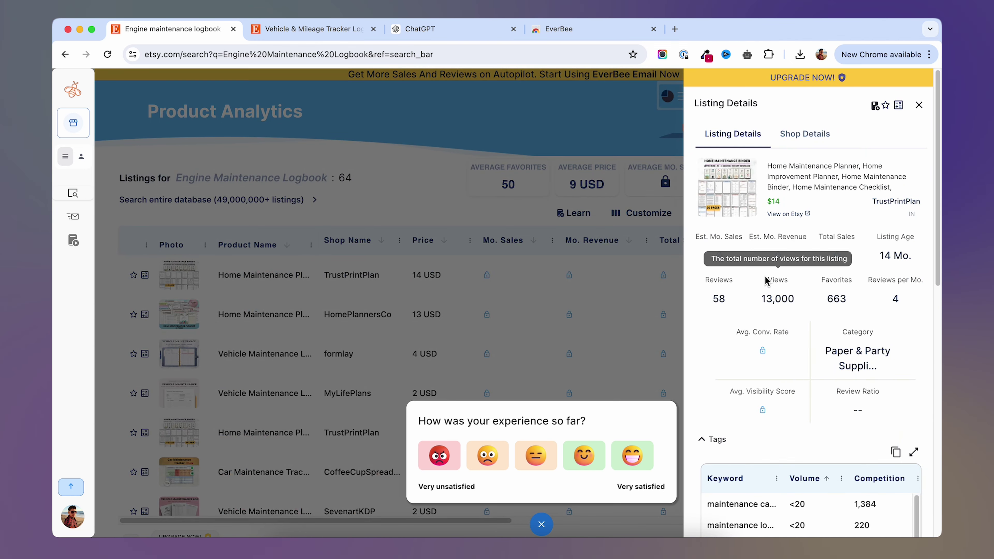
{"action": "key", "text": "Escape"}
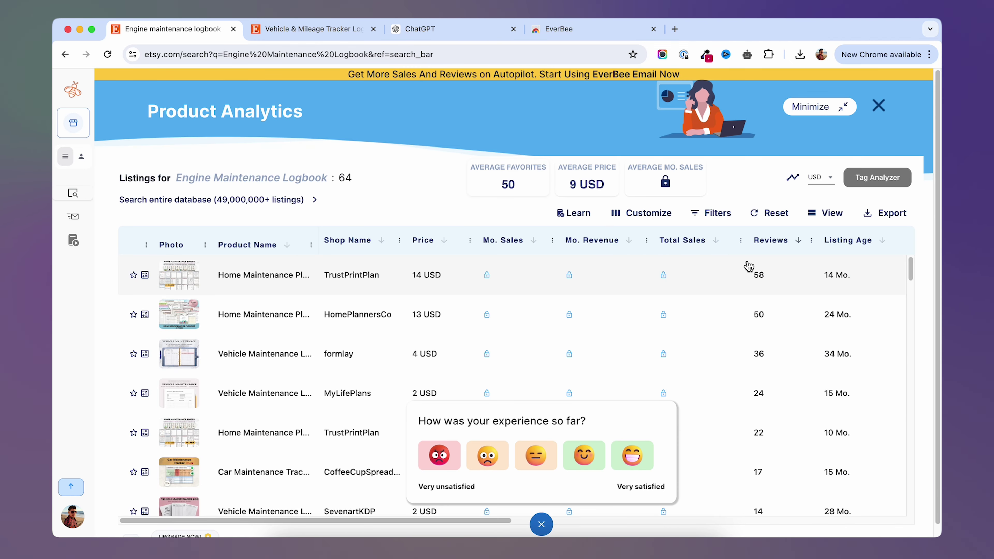
{"action": "left_click", "coordinate": [180, 281]}
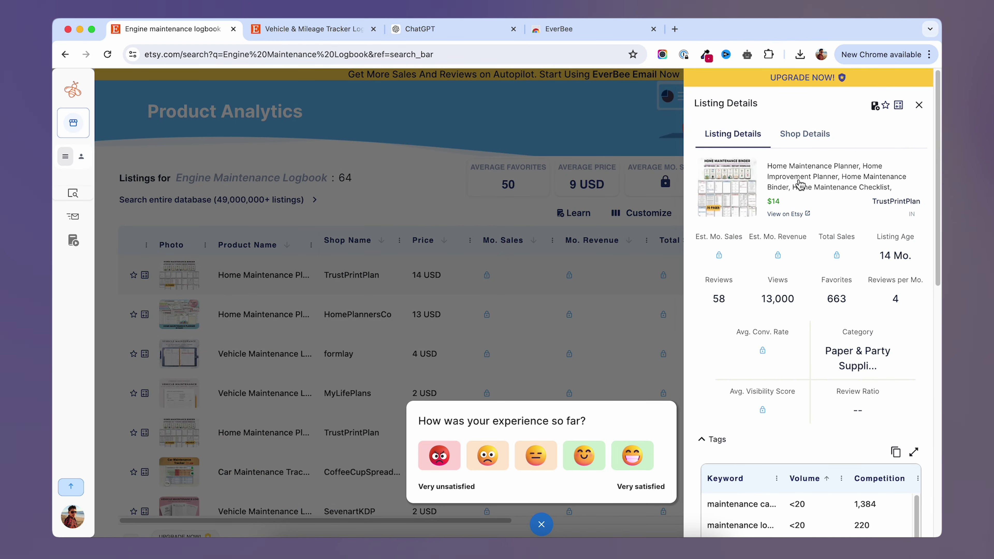
{"action": "left_click", "coordinate": [787, 214]}
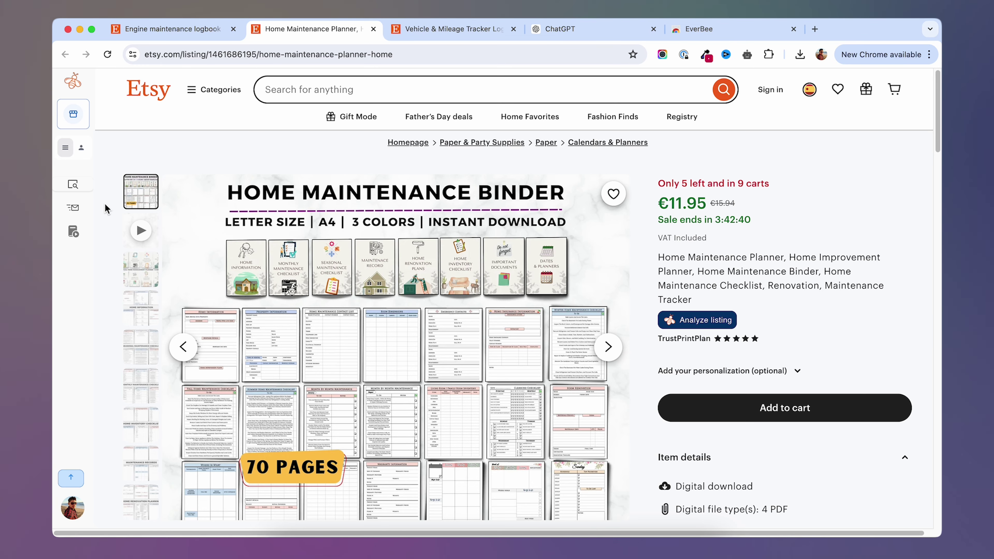
Scroll through the Home Maintenance Planner and Vehicle & Mileage Tracker listings and shop reviews.
{"action": "scroll", "coordinate": [104, 208], "scroll_direction": "down", "scroll_amount": 3}
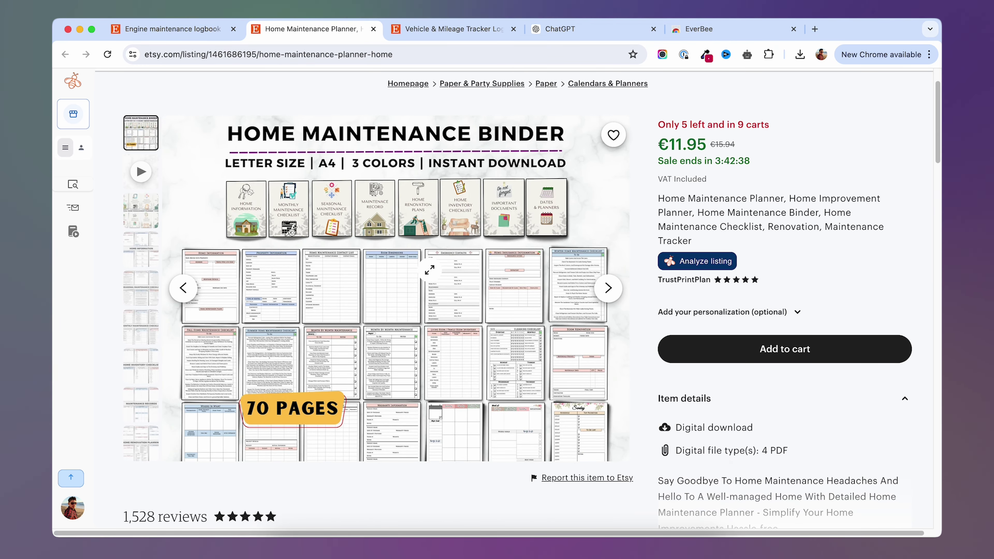
{"action": "scroll", "coordinate": [228, 281], "scroll_direction": "up", "scroll_amount": 3}
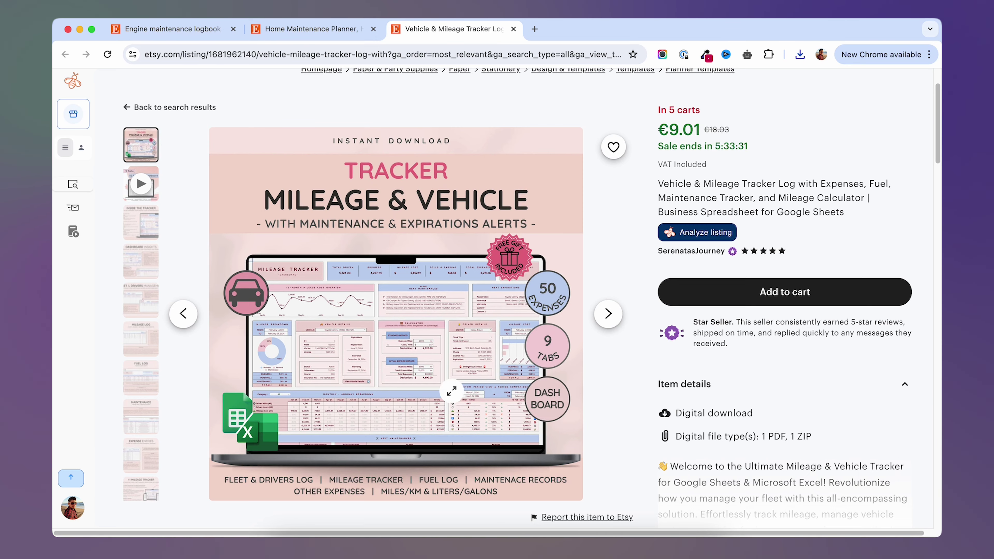
{"action": "scroll", "coordinate": [644, 268], "scroll_direction": "down", "scroll_amount": 10}
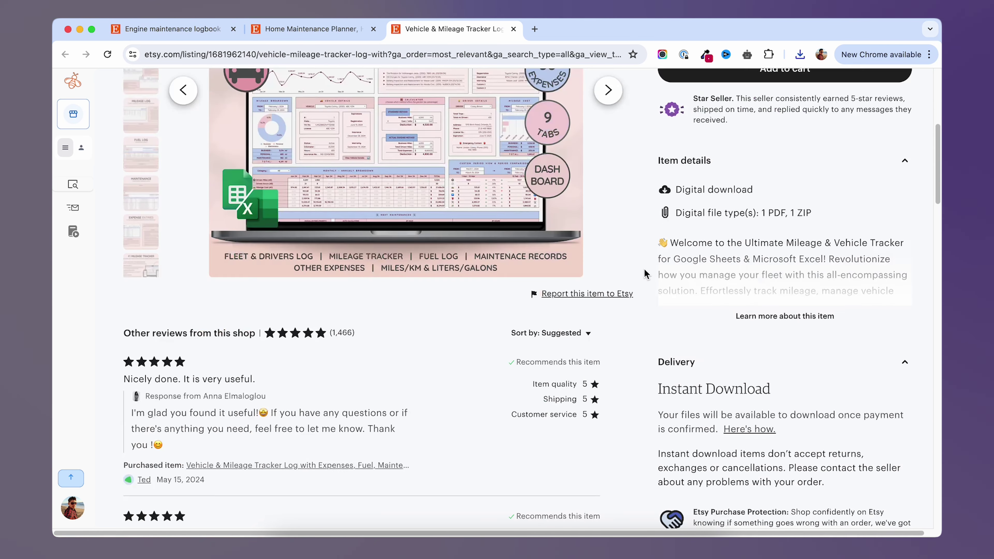
{"action": "scroll", "coordinate": [644, 274], "scroll_direction": "down", "scroll_amount": 2}
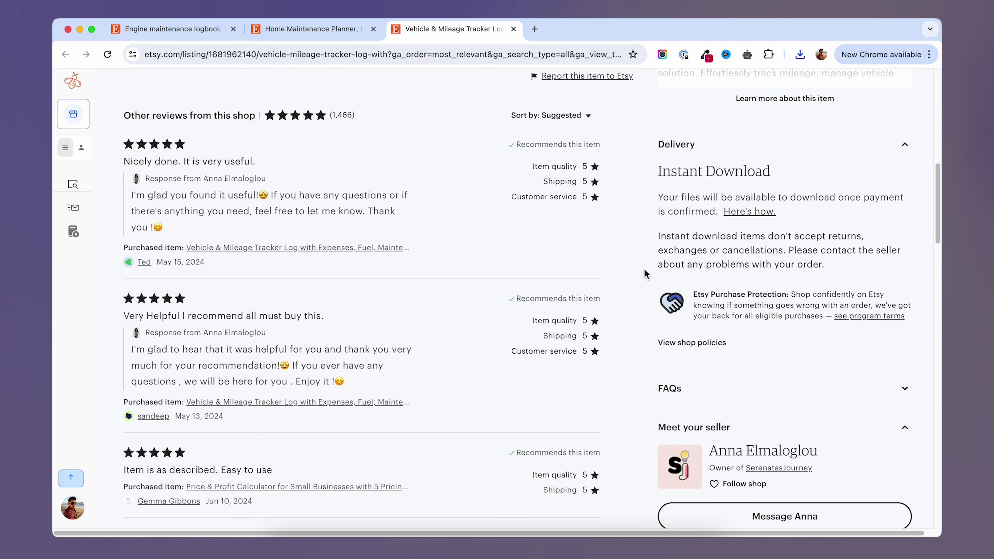
{"action": "scroll", "coordinate": [644, 269], "scroll_direction": "up", "scroll_amount": 11}
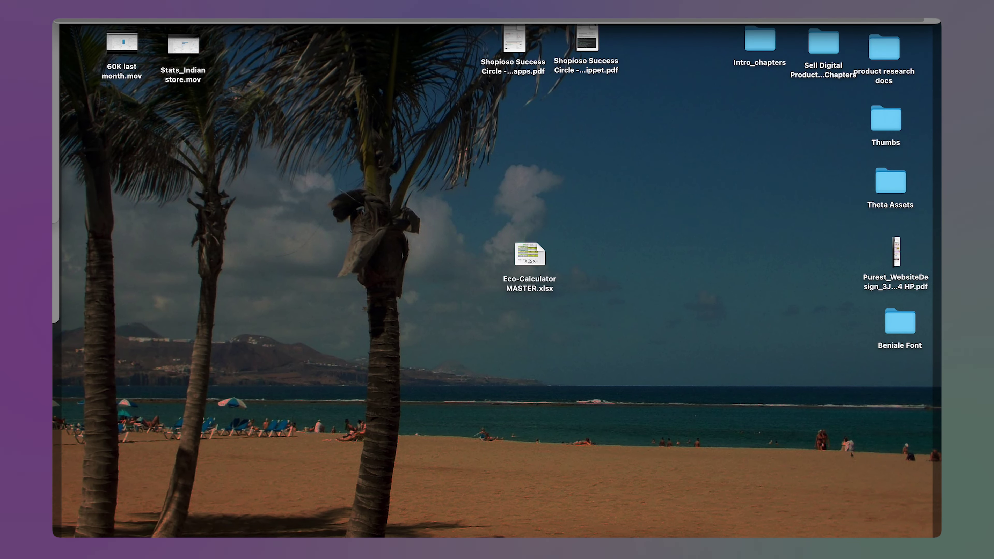
{"action": "left_click", "coordinate": [720, 408]}
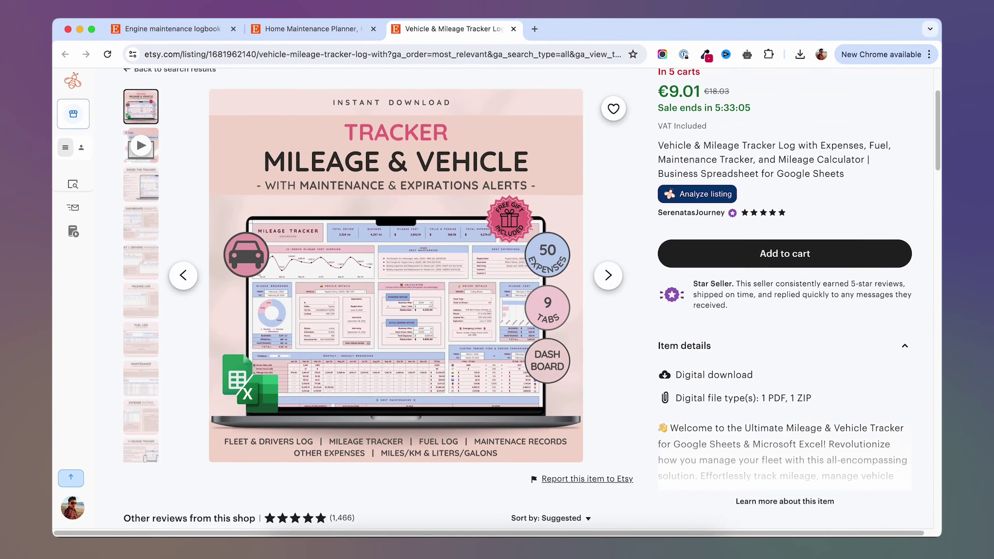
Search the web for 'uncody', go to uncody.com and start a new landing page.
{"action": "left_click", "coordinate": [535, 29]}
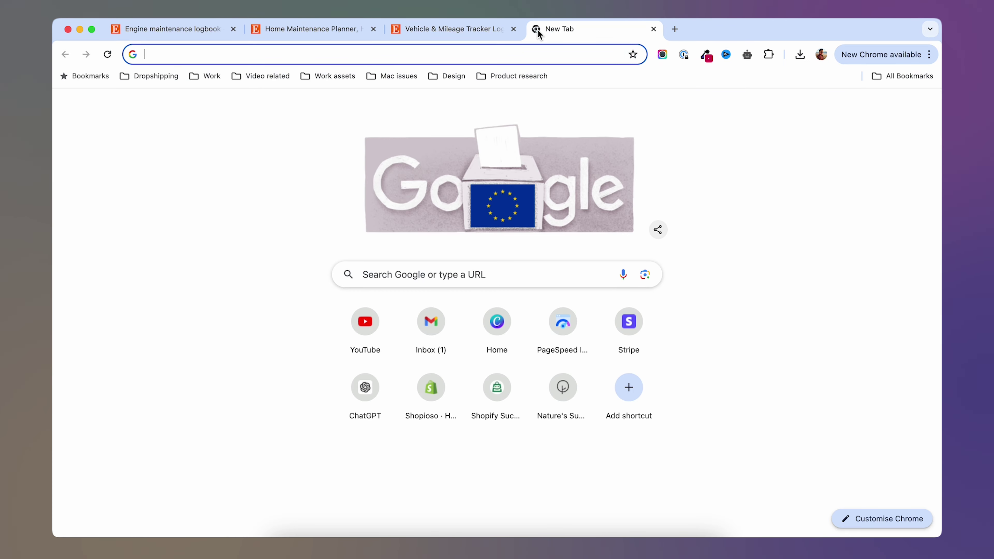
{"action": "type", "text": "uncody"}
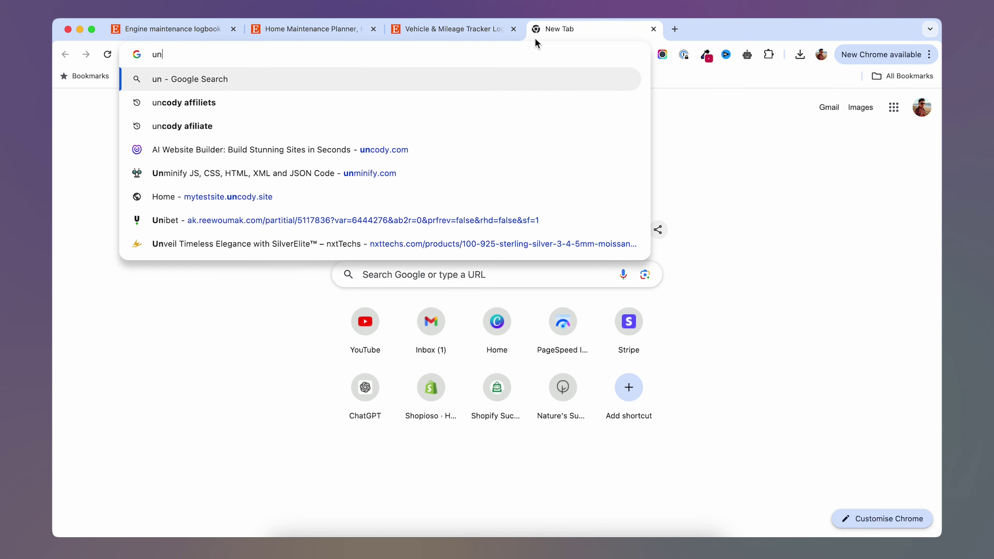
{"action": "key", "text": "Return"}
{"action": "left_click", "coordinate": [202, 239]}
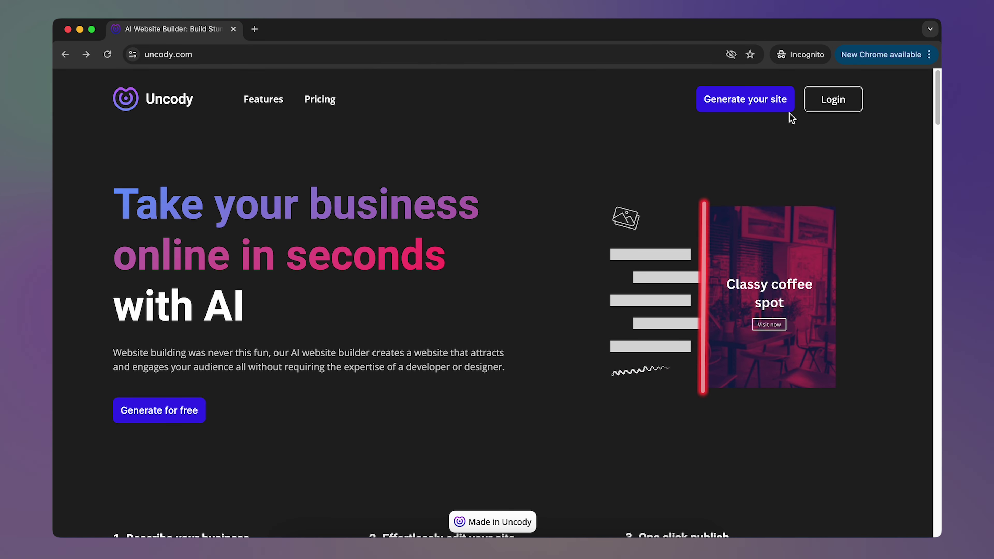
{"action": "left_click", "coordinate": [750, 104]}
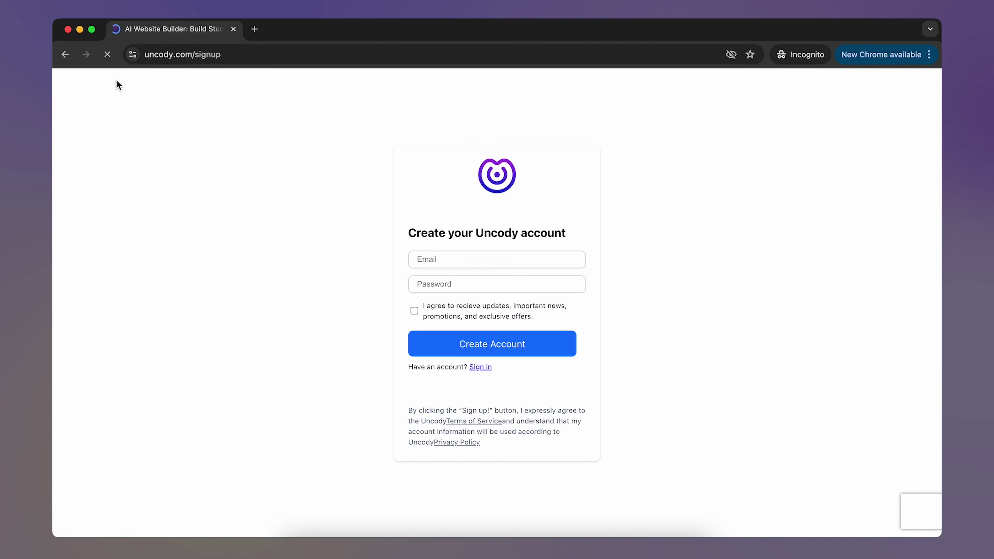
{"action": "left_click", "coordinate": [68, 30]}
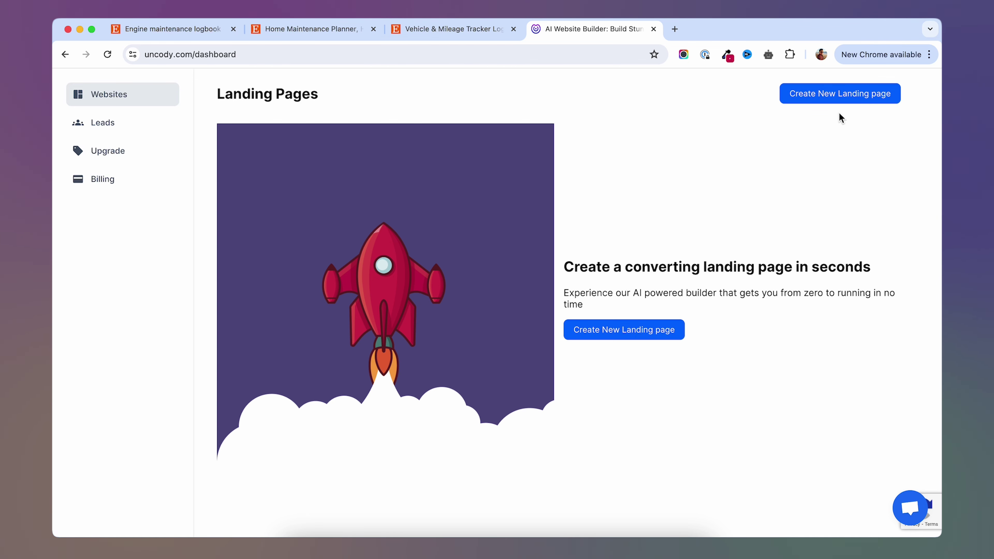
{"action": "left_click", "coordinate": [623, 336]}
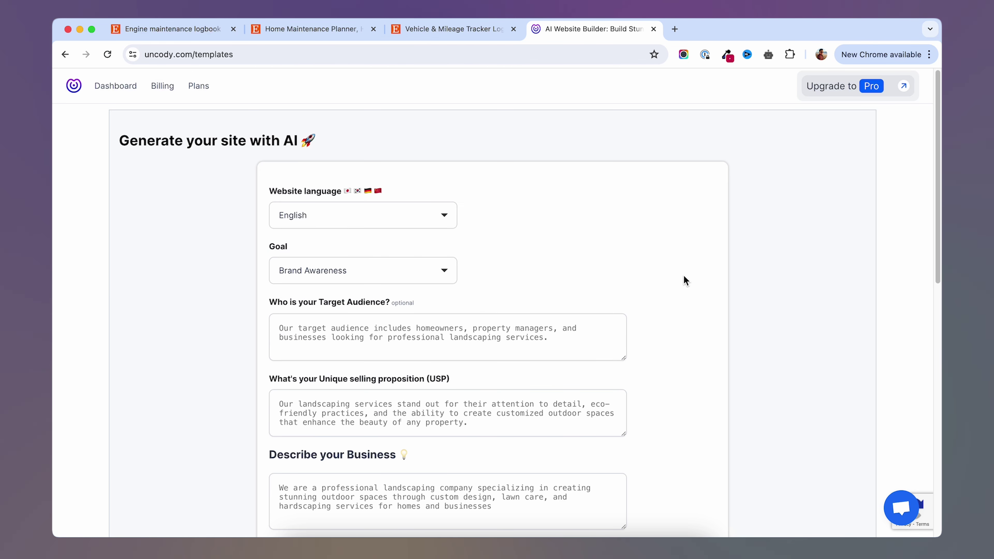
Set the site goal to Lead Generation.
{"action": "scroll", "coordinate": [685, 280], "scroll_direction": "down", "scroll_amount": 2}
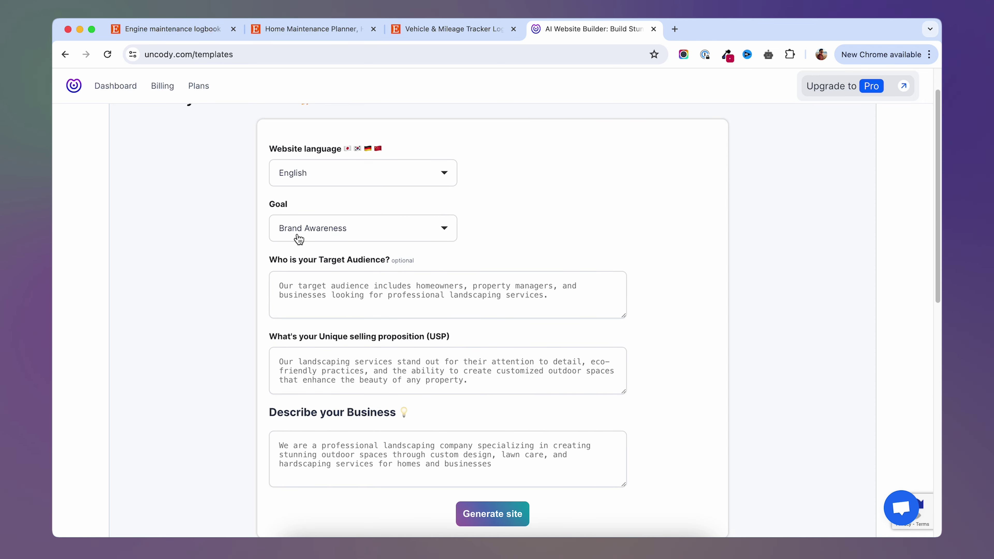
{"action": "left_click", "coordinate": [319, 234]}
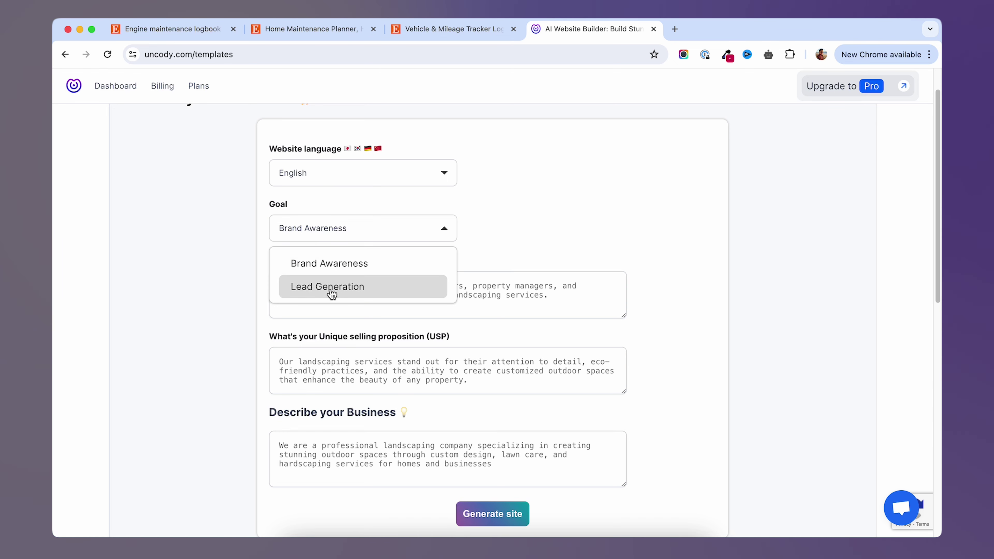
{"action": "left_click", "coordinate": [320, 289]}
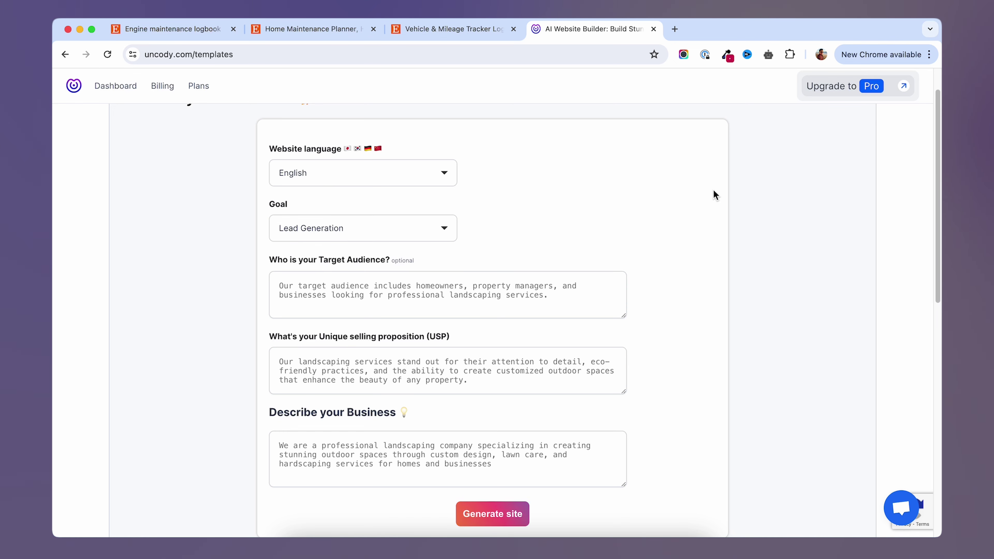
{"action": "scroll", "coordinate": [713, 189], "scroll_direction": "down", "scroll_amount": 2}
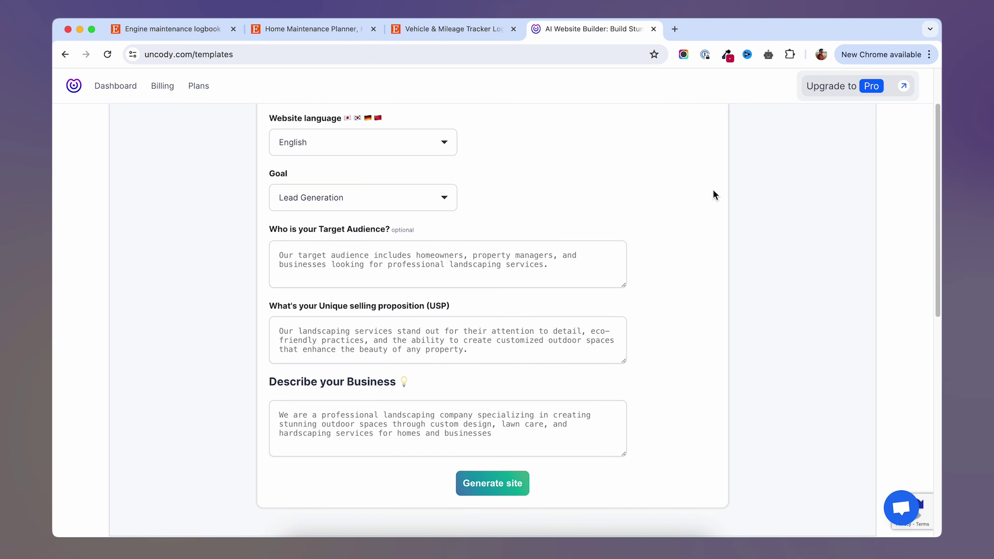
{"action": "scroll", "coordinate": [665, 282], "scroll_direction": "down", "scroll_amount": 1}
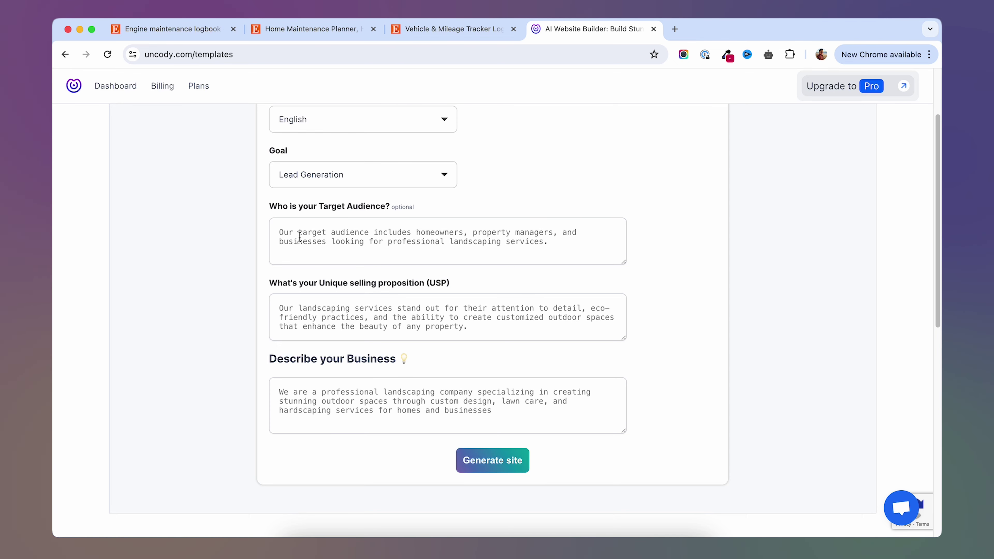
Copy the Target paragraph from the notes into the Target Audience field.
{"action": "key", "text": "super+Tab"}
{"action": "left_click_drag", "start_coordinate": [440, 167], "coordinate": [620, 177]}
{"action": "right_click", "coordinate": [609, 179]}
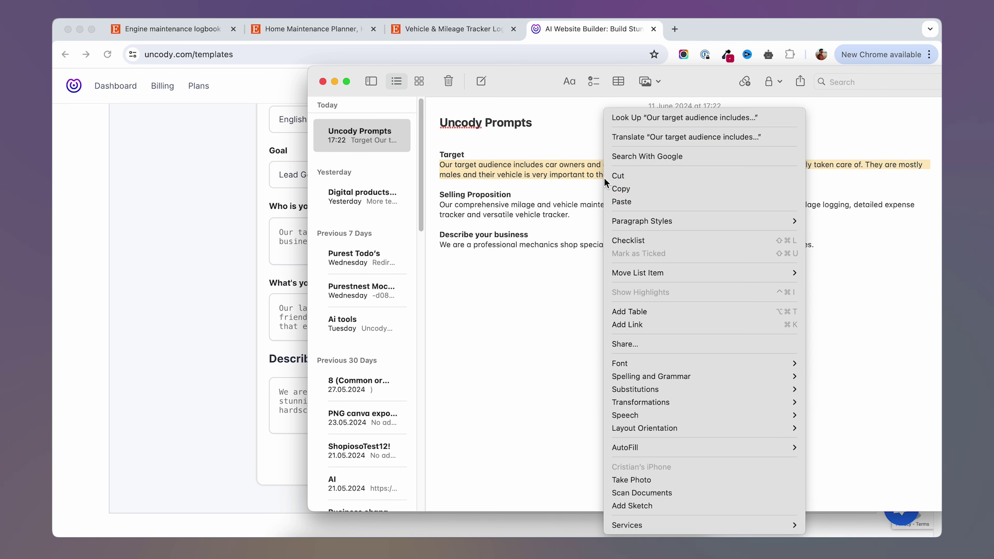
{"action": "left_click", "coordinate": [646, 187]}
{"action": "left_click", "coordinate": [205, 246]}
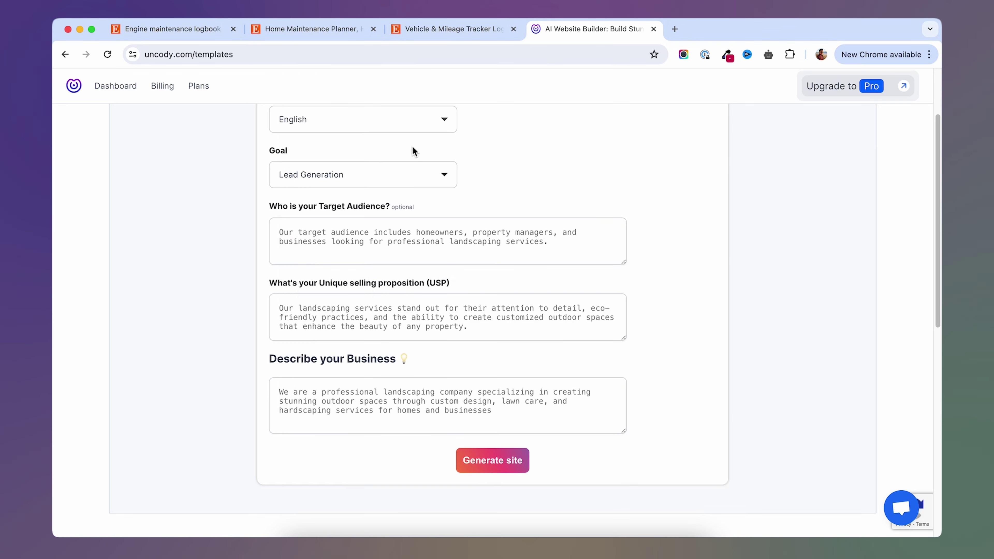
{"action": "left_click", "coordinate": [393, 239]}
{"action": "right_click", "coordinate": [393, 239]}
{"action": "left_click", "coordinate": [426, 323]}
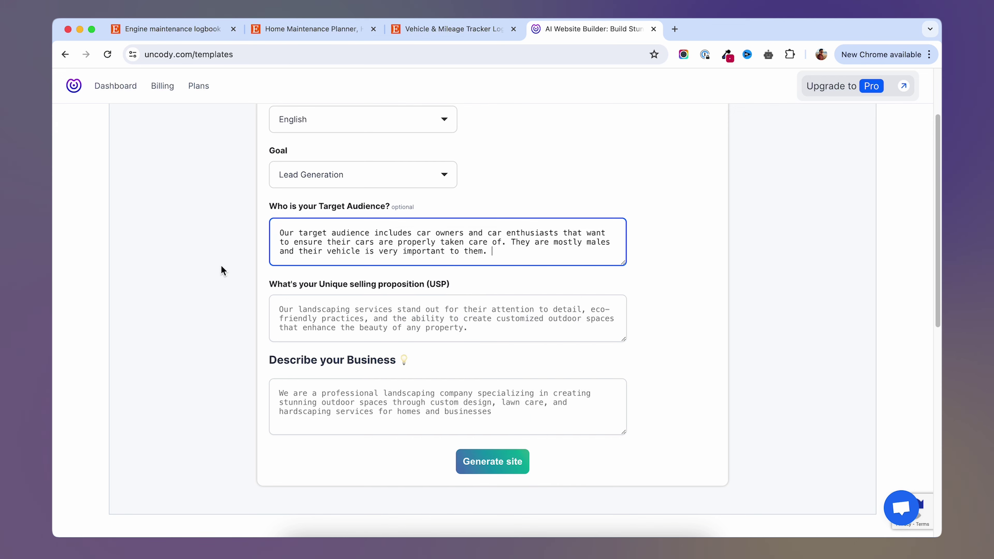
{"action": "left_click", "coordinate": [211, 239]}
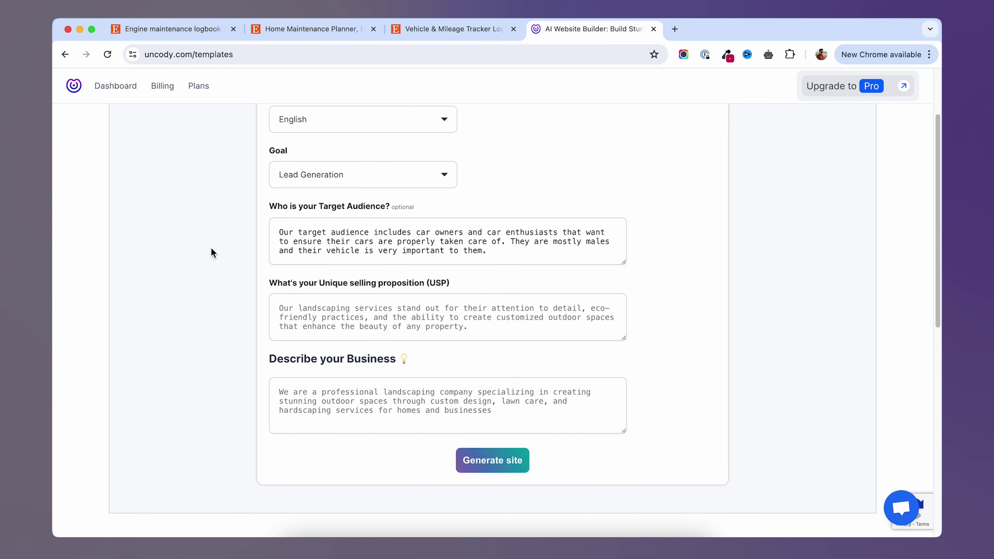
{"action": "scroll", "coordinate": [210, 247], "scroll_direction": "down", "scroll_amount": 2}
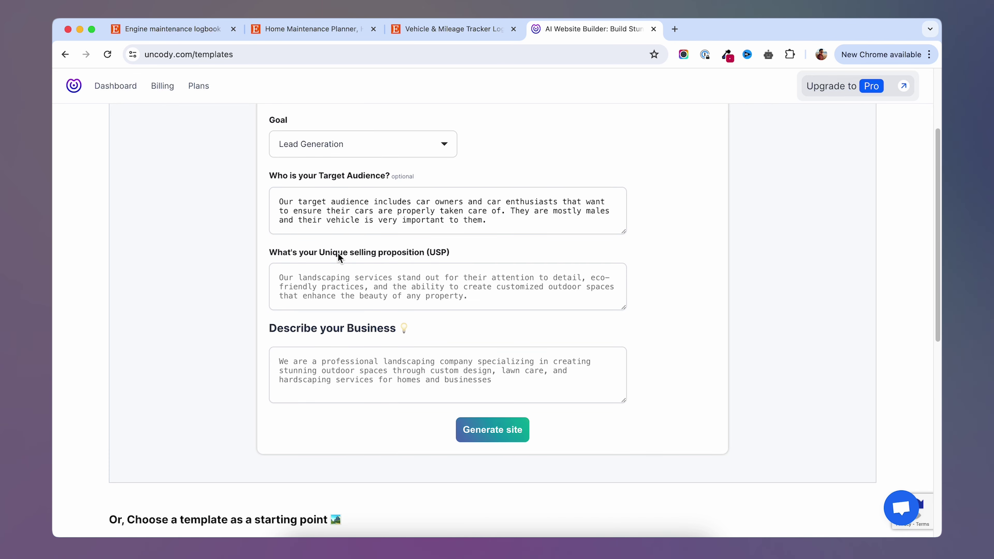
Look over the Etsy Vehicle & Mileage Tracker listing again.
{"action": "key", "text": "ctrl+shift+Tab"}
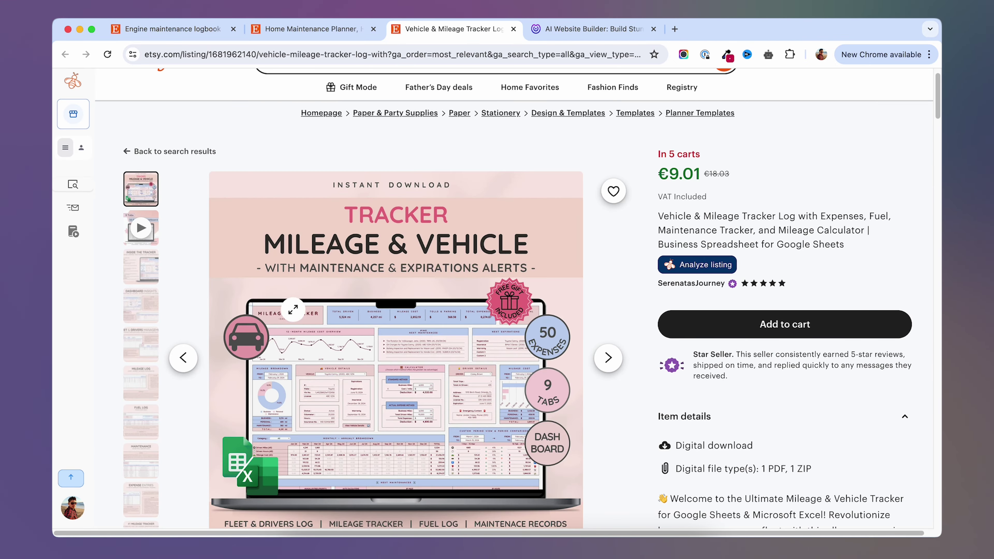
{"action": "scroll", "coordinate": [486, 323], "scroll_direction": "down", "scroll_amount": 10}
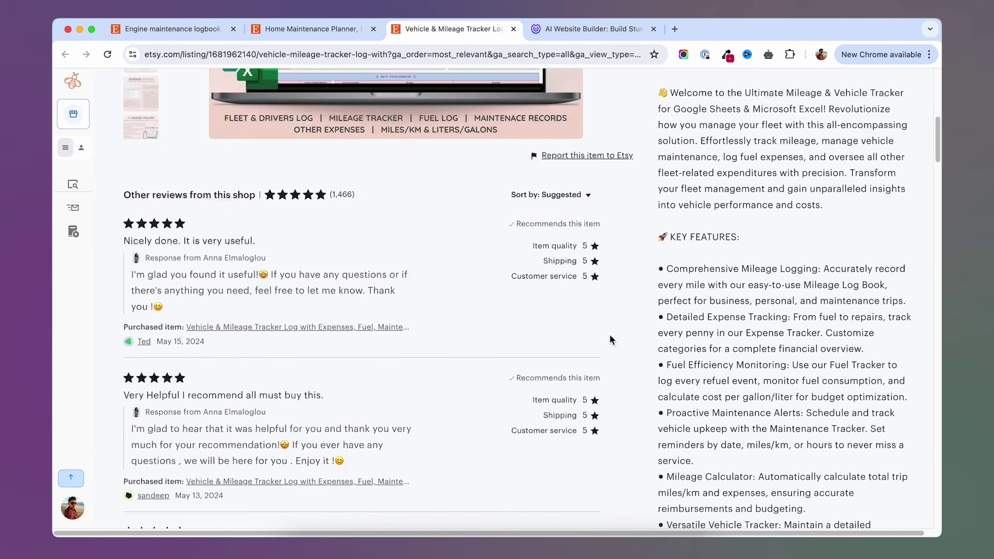
{"action": "scroll", "coordinate": [644, 281], "scroll_direction": "up", "scroll_amount": 15}
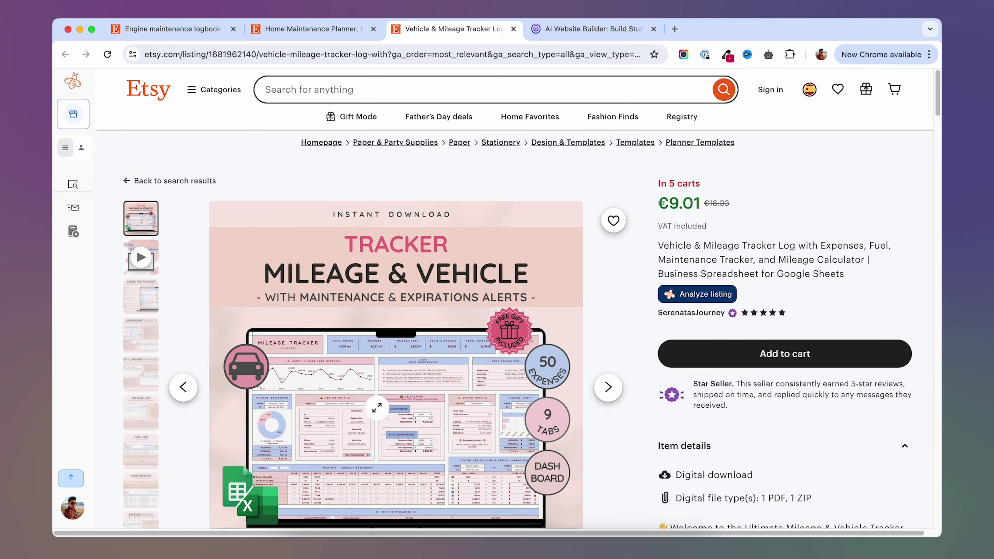
Paste the Selling Proposition paragraph from the notes into the USP field.
{"action": "scroll", "coordinate": [450, 365], "scroll_direction": "down", "scroll_amount": 1}
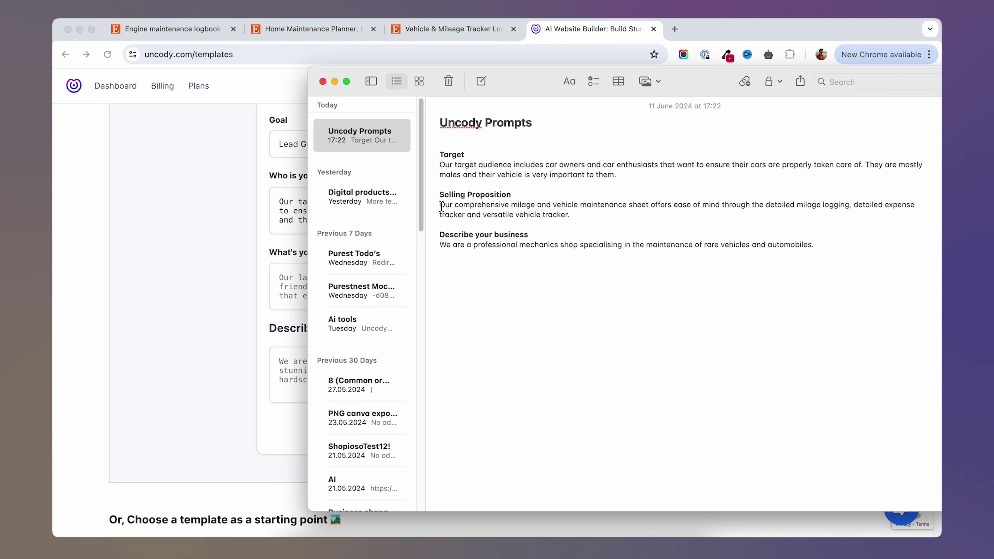
{"action": "left_click_drag", "start_coordinate": [440, 204], "coordinate": [577, 214]}
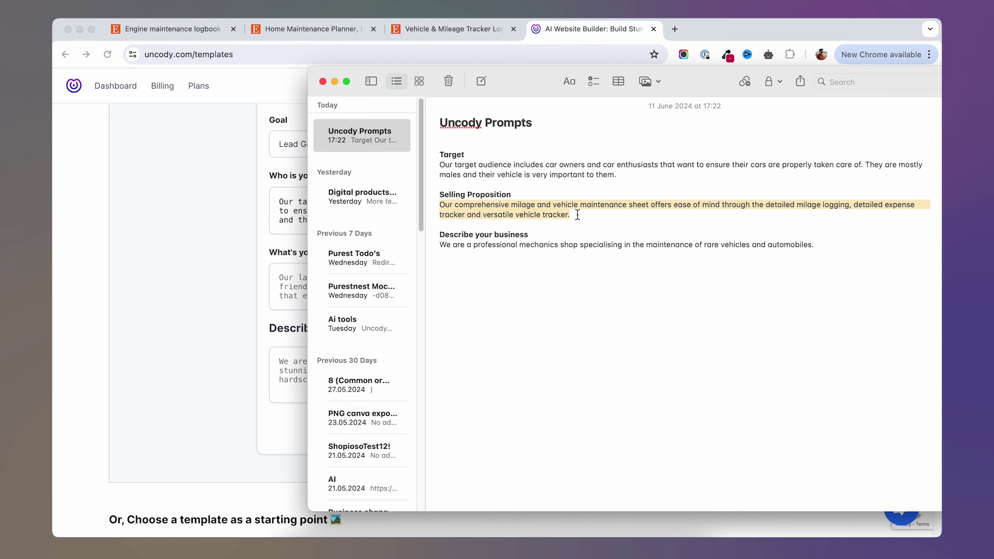
{"action": "right_click", "coordinate": [577, 216]}
{"action": "left_click", "coordinate": [594, 195]}
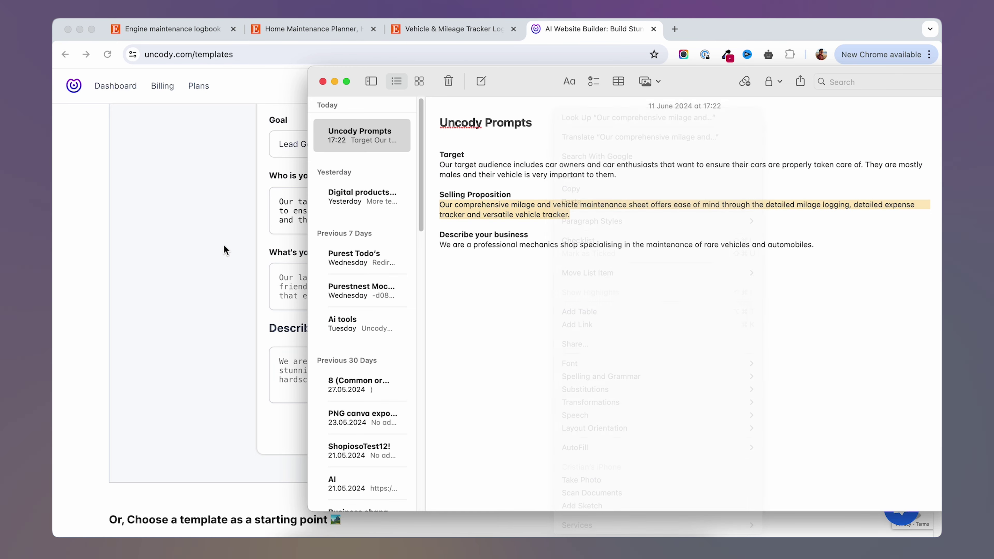
{"action": "left_click", "coordinate": [224, 247]}
{"action": "left_click", "coordinate": [382, 277]}
{"action": "right_click", "coordinate": [386, 280]}
{"action": "left_click", "coordinate": [406, 373]}
{"action": "scroll", "coordinate": [182, 311], "scroll_direction": "down", "scroll_amount": 1}
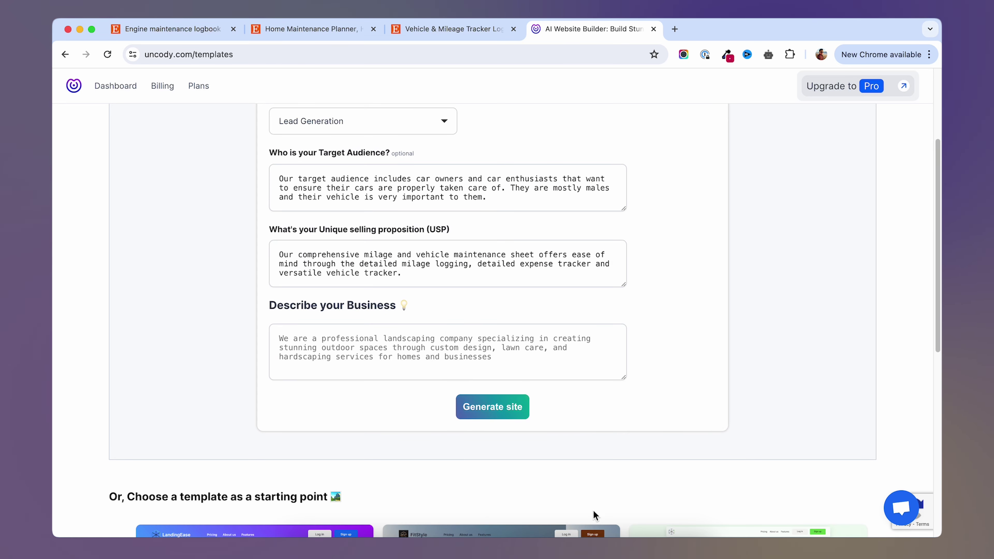
Paste the mechanics-shop description into Describe your Business and generate the site.
{"action": "left_click", "coordinate": [607, 548]}
{"action": "left_click_drag", "start_coordinate": [440, 244], "coordinate": [815, 246]}
{"action": "right_click", "coordinate": [776, 248]}
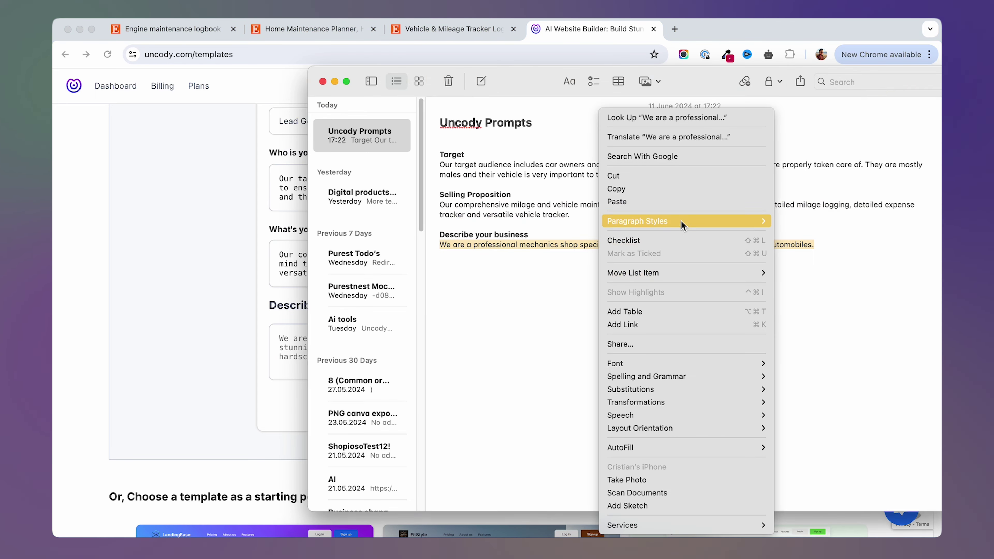
{"action": "left_click", "coordinate": [616, 189]}
{"action": "left_click", "coordinate": [211, 262]}
{"action": "left_click", "coordinate": [337, 356]}
{"action": "key", "text": "super+v"}
{"action": "left_click", "coordinate": [189, 321]}
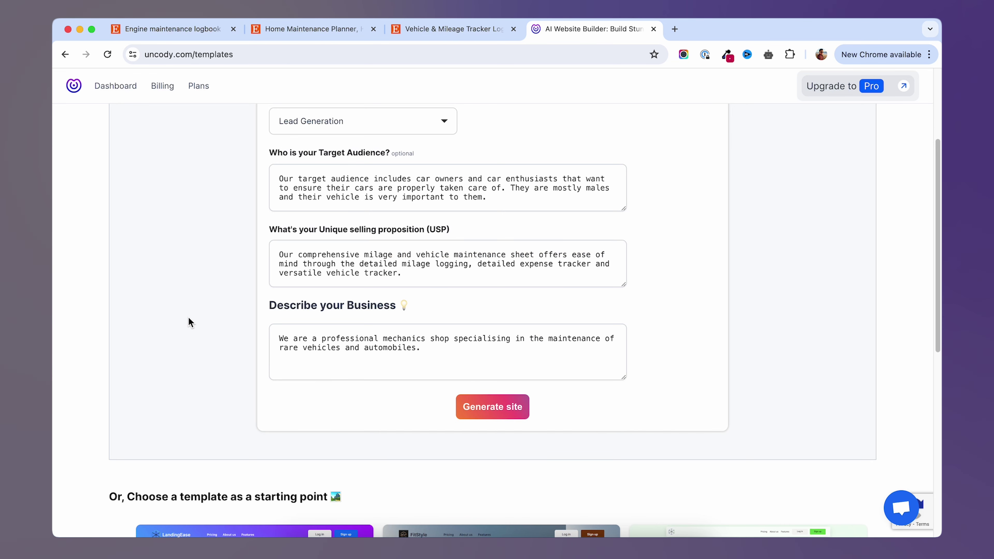
{"action": "scroll", "coordinate": [626, 315], "scroll_direction": "up", "scroll_amount": 2}
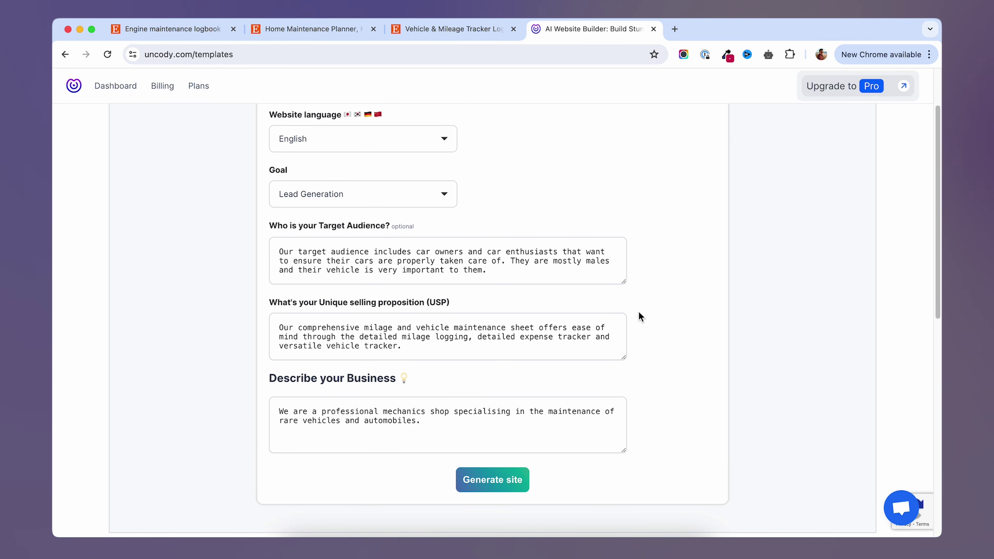
{"action": "left_click", "coordinate": [502, 486]}
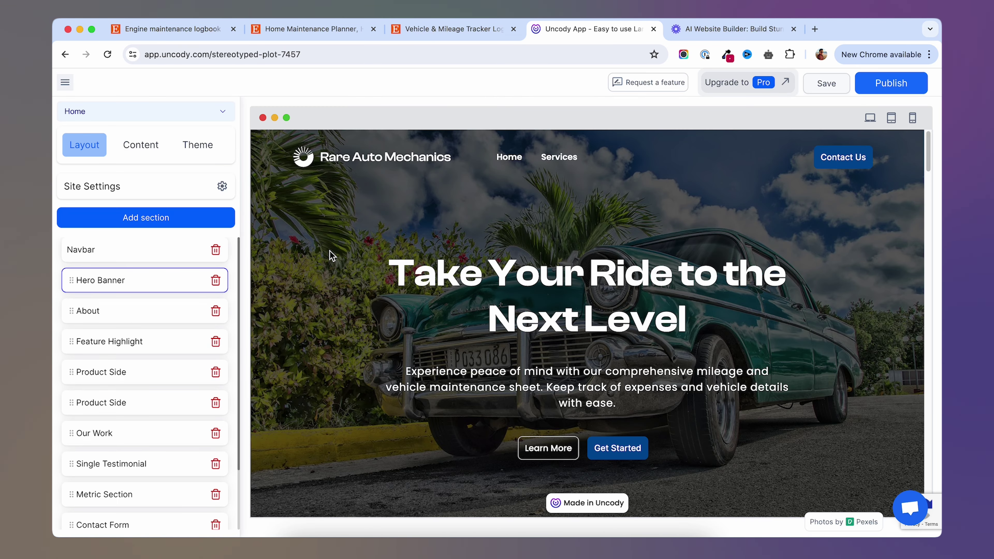
Check the Rare Auto Mechanics page in phone and tablet previews, then switch back to desktop.
{"action": "scroll", "coordinate": [325, 255], "scroll_direction": "down", "scroll_amount": 5}
{"action": "scroll", "coordinate": [326, 258], "scroll_direction": "down", "scroll_amount": 12}
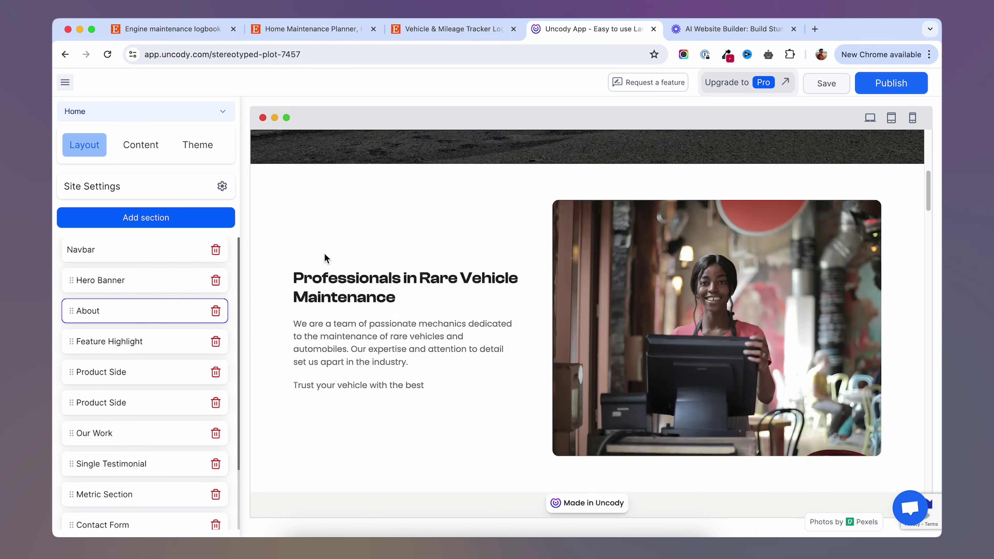
{"action": "scroll", "coordinate": [679, 229], "scroll_direction": "up", "scroll_amount": 17}
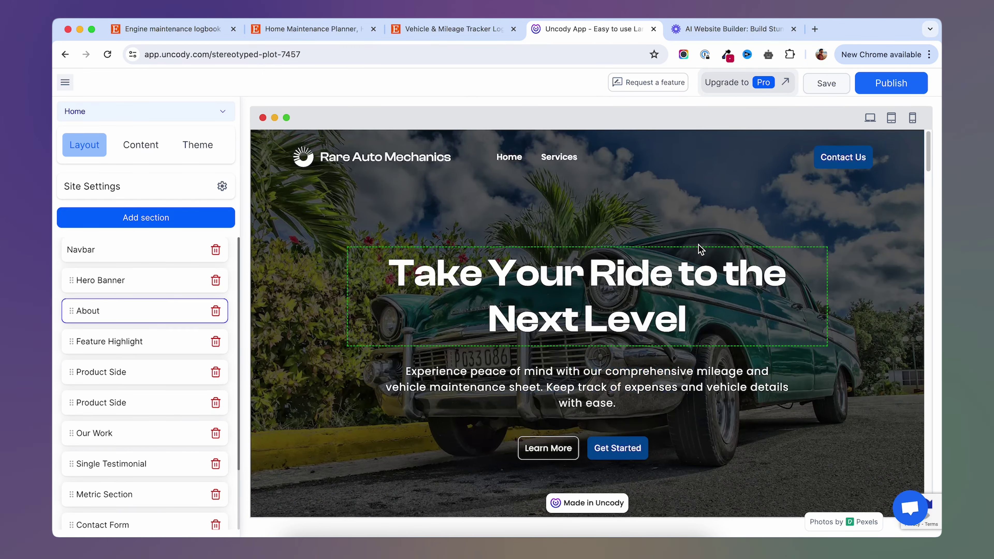
{"action": "left_click", "coordinate": [911, 118]}
{"action": "scroll", "coordinate": [506, 298], "scroll_direction": "down", "scroll_amount": 6}
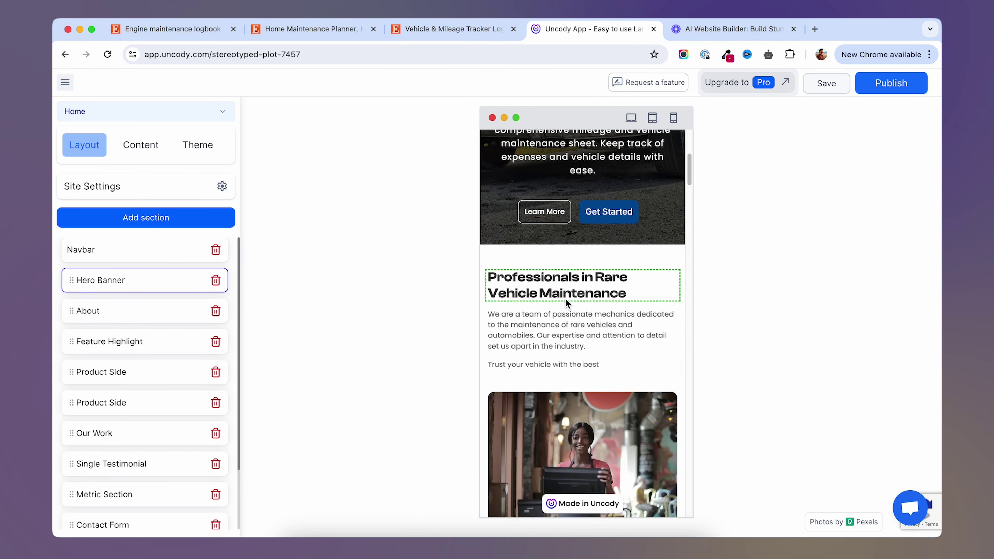
{"action": "scroll", "coordinate": [567, 298], "scroll_direction": "up", "scroll_amount": 8}
{"action": "scroll", "coordinate": [567, 298], "scroll_direction": "down", "scroll_amount": 15}
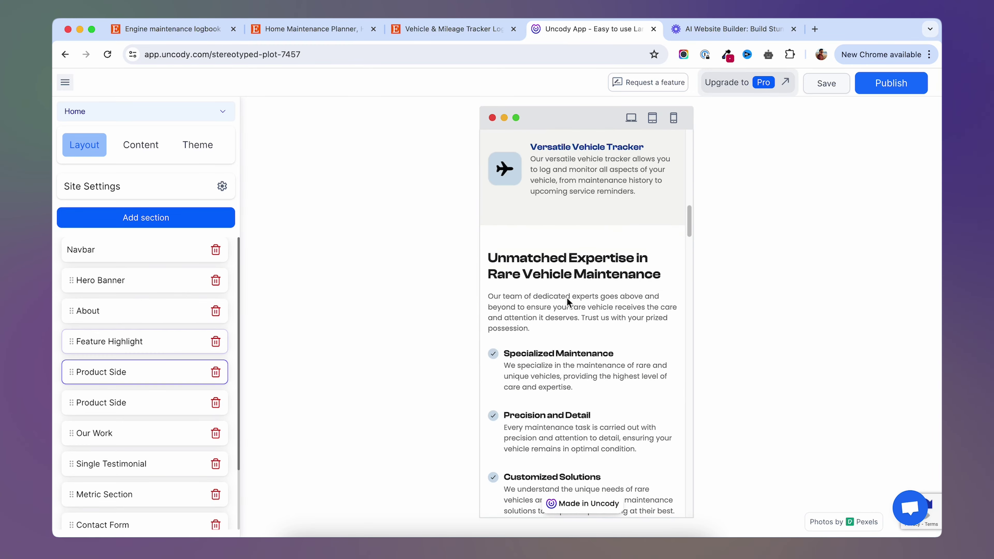
{"action": "scroll", "coordinate": [566, 302], "scroll_direction": "down", "scroll_amount": 3}
{"action": "left_click", "coordinate": [652, 118]}
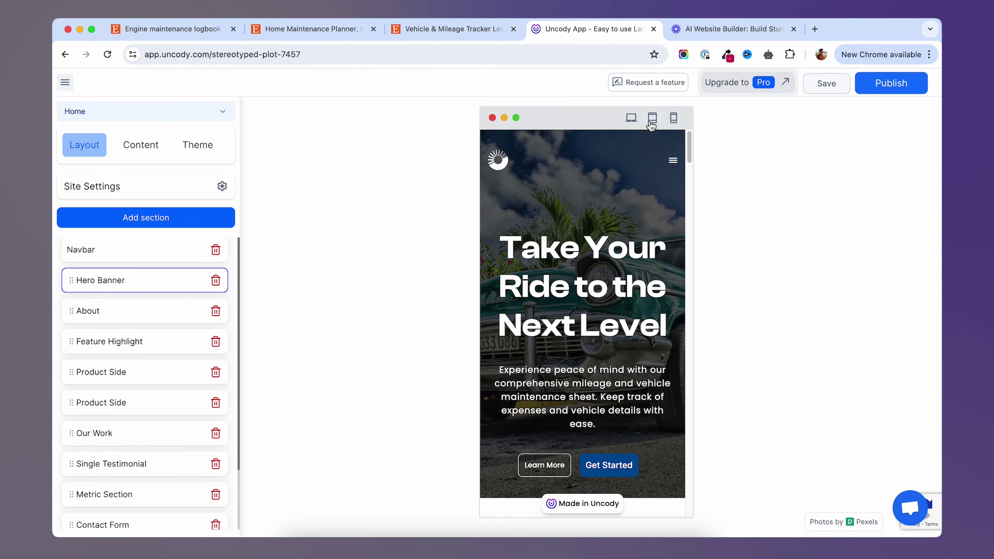
{"action": "left_click", "coordinate": [730, 118]}
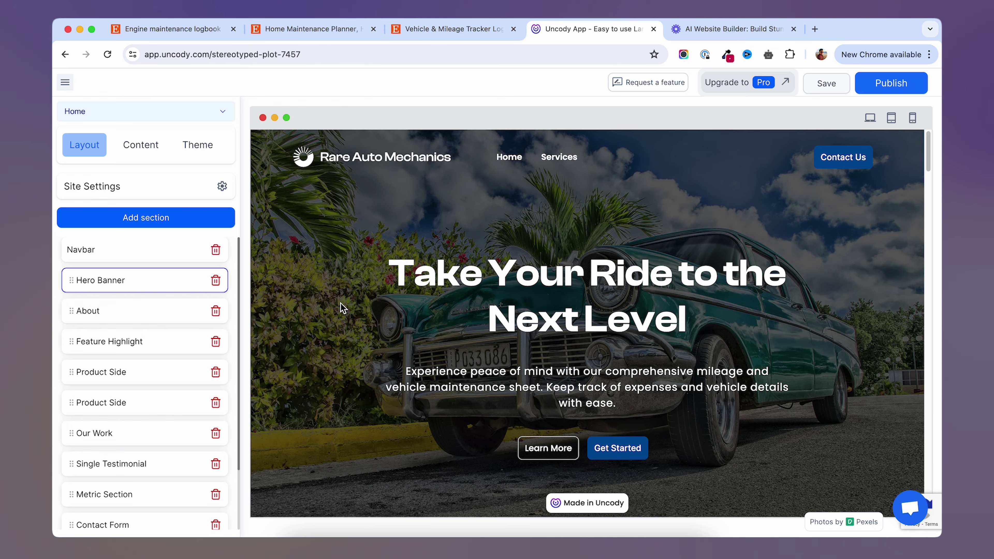
Scroll through the Rare Auto Mechanics preview and open the About section's Content settings.
{"action": "scroll", "coordinate": [343, 308], "scroll_direction": "down", "scroll_amount": 1}
{"action": "scroll", "coordinate": [343, 308], "scroll_direction": "up", "scroll_amount": 1}
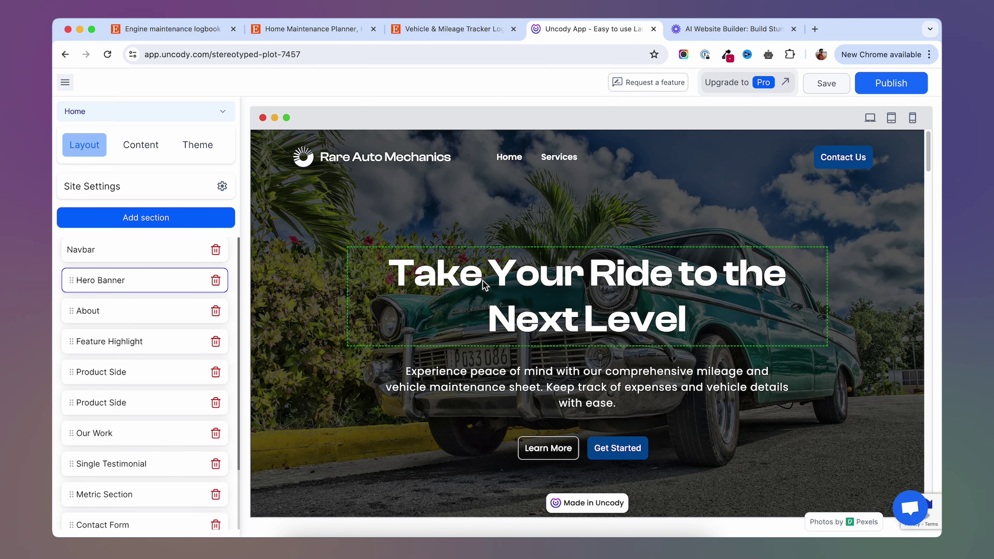
{"action": "scroll", "coordinate": [351, 323], "scroll_direction": "down", "scroll_amount": 7}
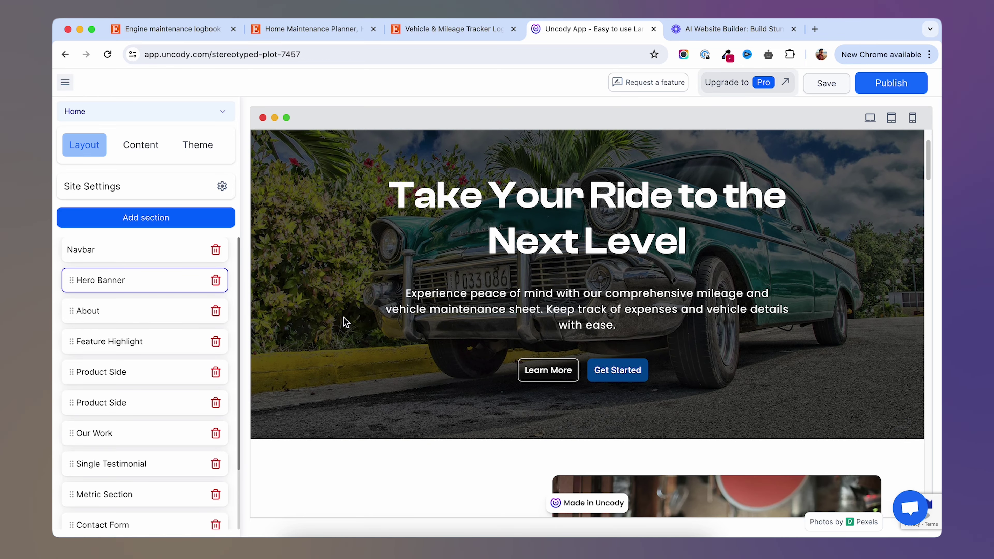
{"action": "scroll", "coordinate": [345, 322], "scroll_direction": "down", "scroll_amount": 2}
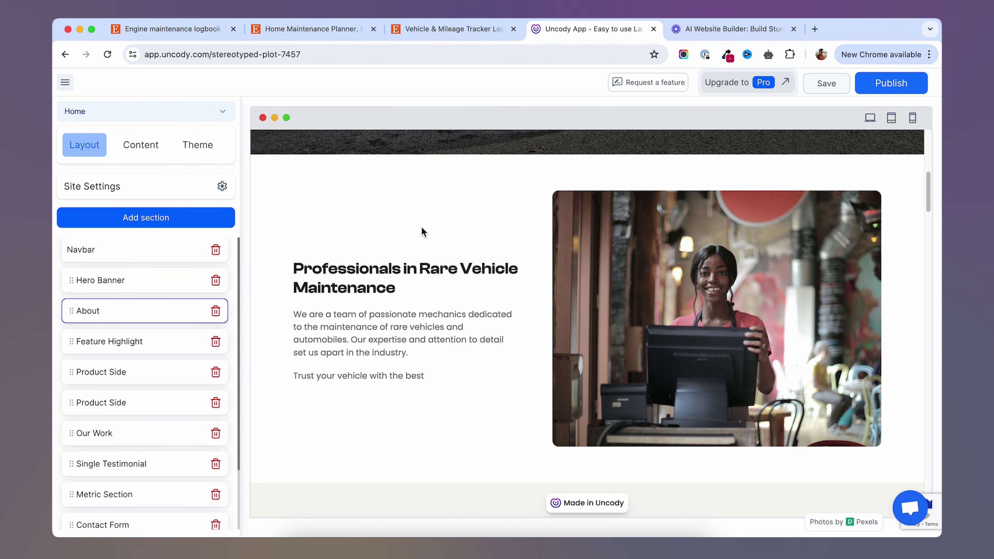
{"action": "scroll", "coordinate": [526, 344], "scroll_direction": "down", "scroll_amount": 8}
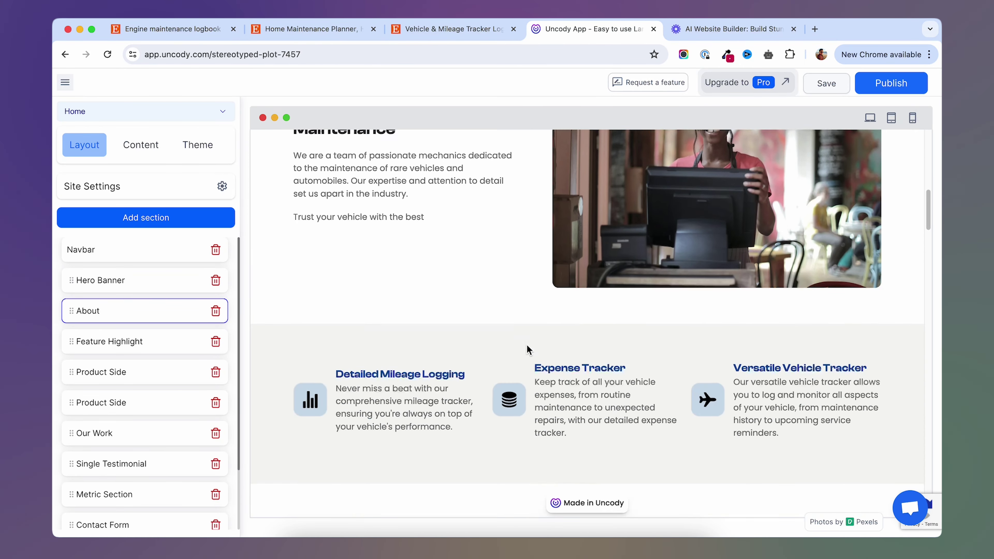
{"action": "scroll", "coordinate": [526, 343], "scroll_direction": "up", "scroll_amount": 8}
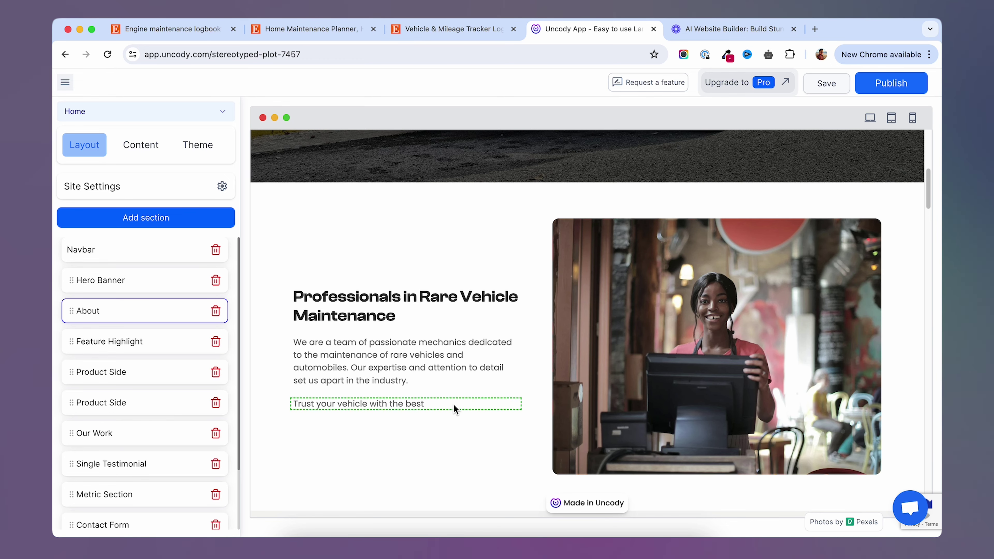
{"action": "scroll", "coordinate": [483, 461], "scroll_direction": "down", "scroll_amount": 15}
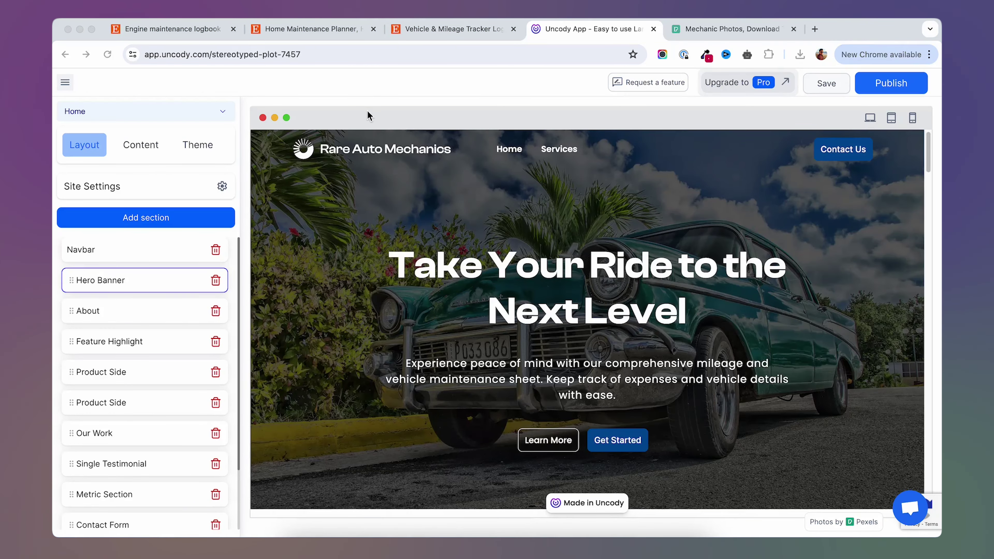
{"action": "scroll", "coordinate": [419, 277], "scroll_direction": "down", "scroll_amount": 10}
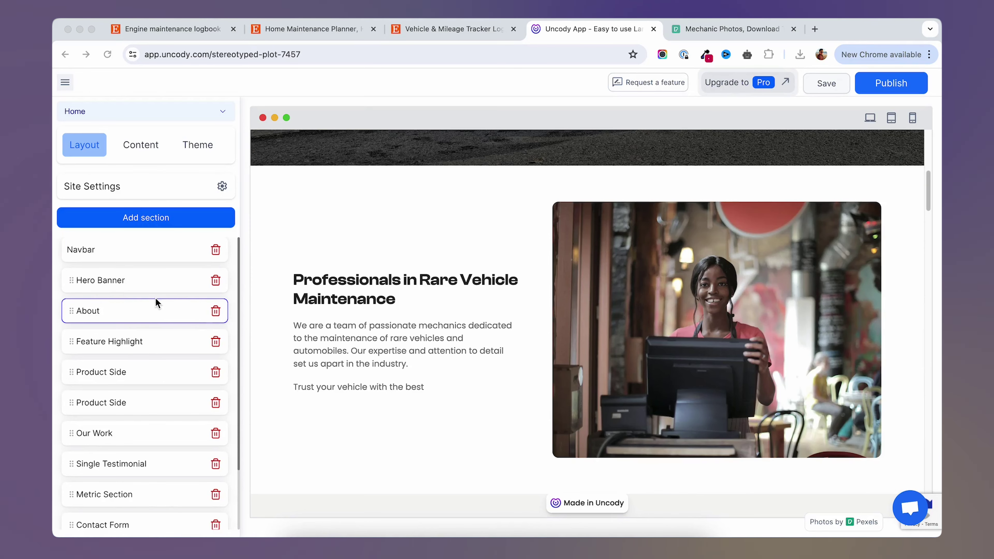
{"action": "left_click", "coordinate": [92, 315]}
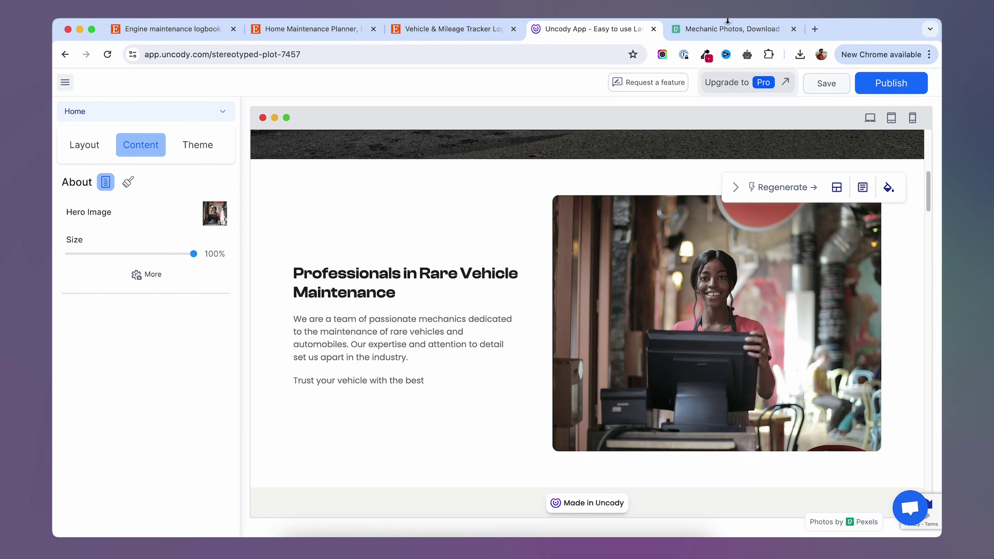
Open Pixabay in a new tab alongside the Pexels mechanic photo results.
{"action": "left_click", "coordinate": [723, 30]}
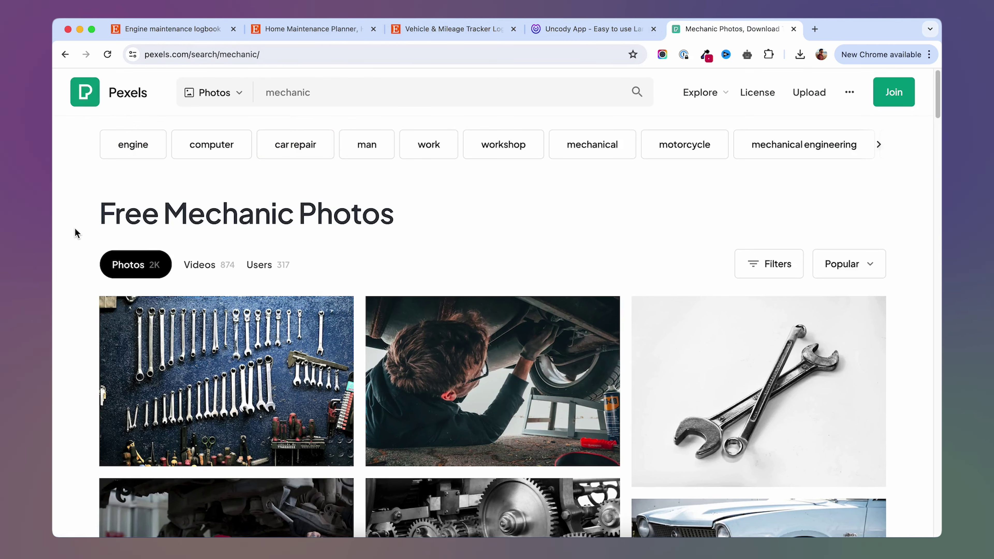
{"action": "left_click", "coordinate": [814, 29]}
{"action": "type", "text": "pexa"}
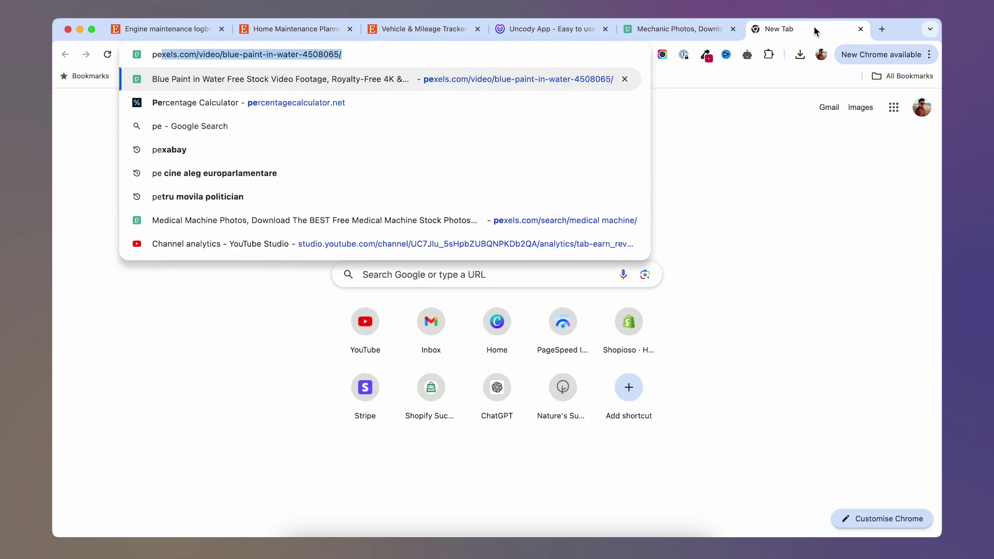
{"action": "type", "text": "bay"}
{"action": "key", "text": "Return"}
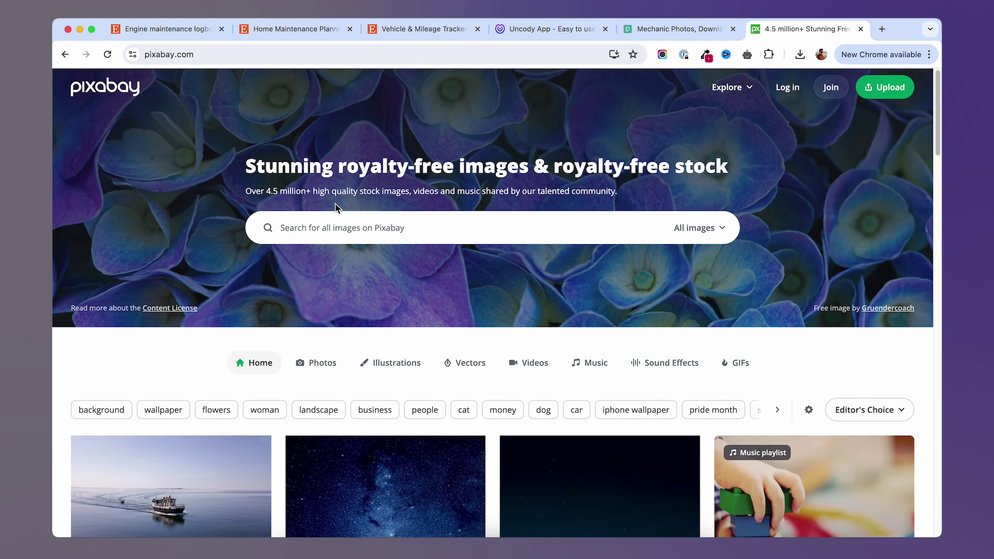
{"action": "left_click", "coordinate": [673, 28]}
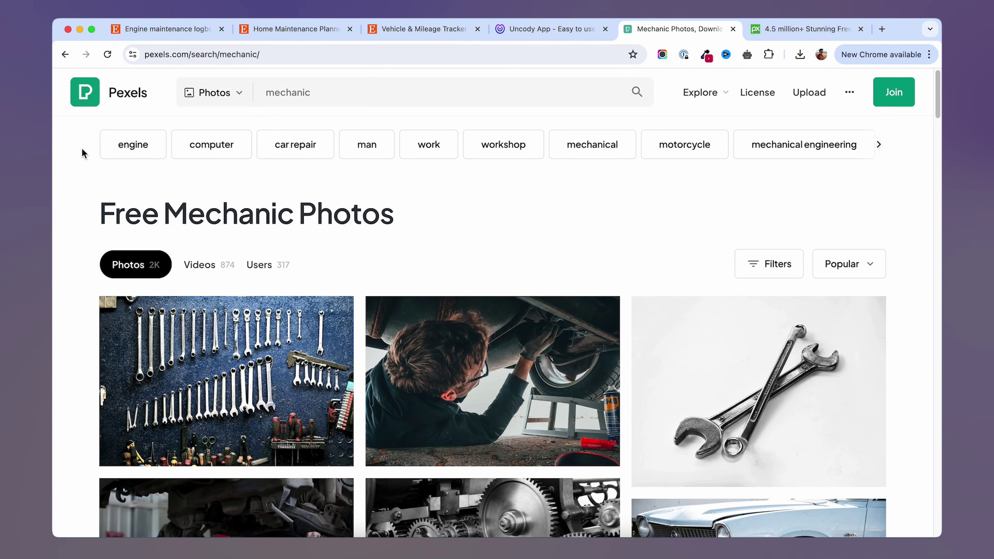
{"action": "scroll", "coordinate": [56, 204], "scroll_direction": "down", "scroll_amount": 4}
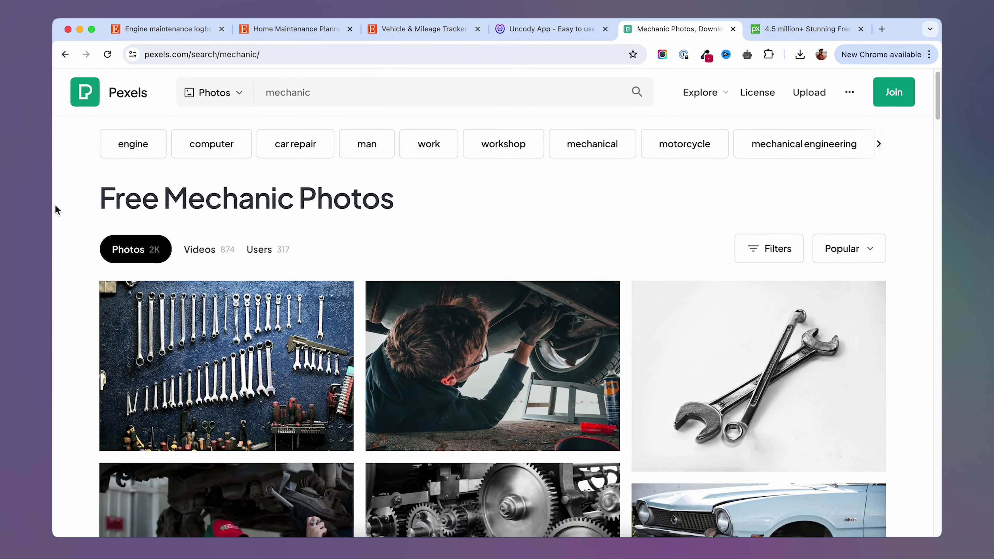
{"action": "scroll", "coordinate": [57, 210], "scroll_direction": "down", "scroll_amount": 10}
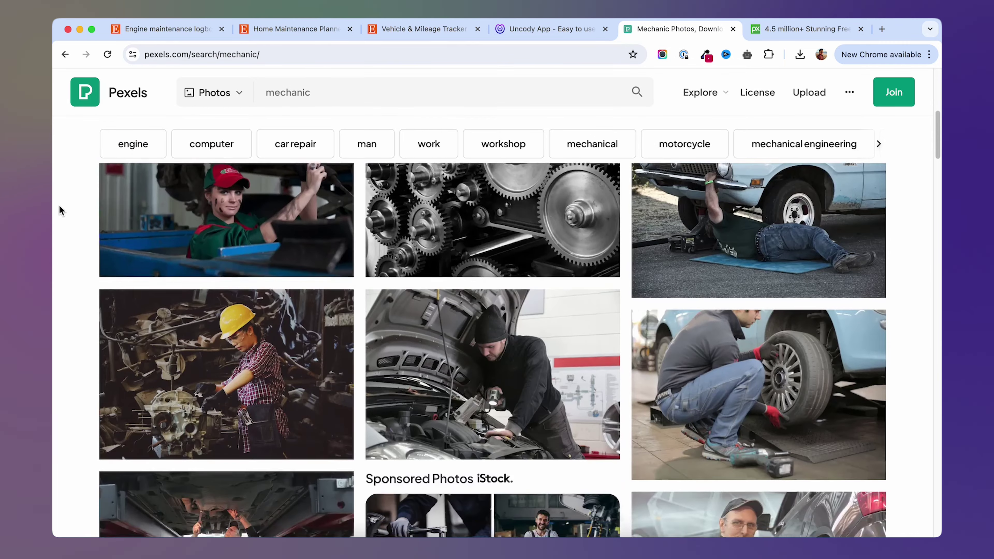
{"action": "scroll", "coordinate": [61, 212], "scroll_direction": "up", "scroll_amount": 15}
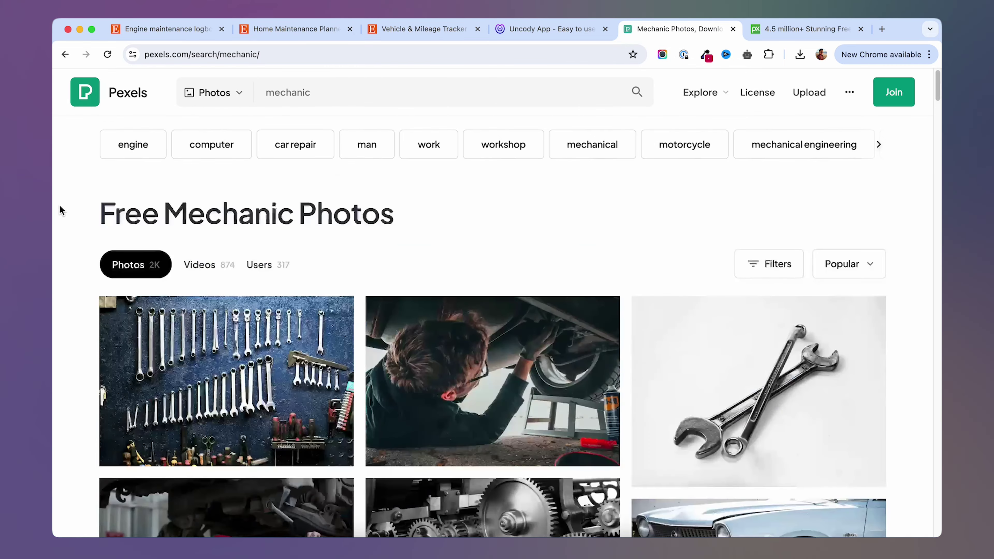
Search Pixabay for 'mechanic' and browse the image results.
{"action": "left_click", "coordinate": [787, 30]}
{"action": "left_click", "coordinate": [339, 233]}
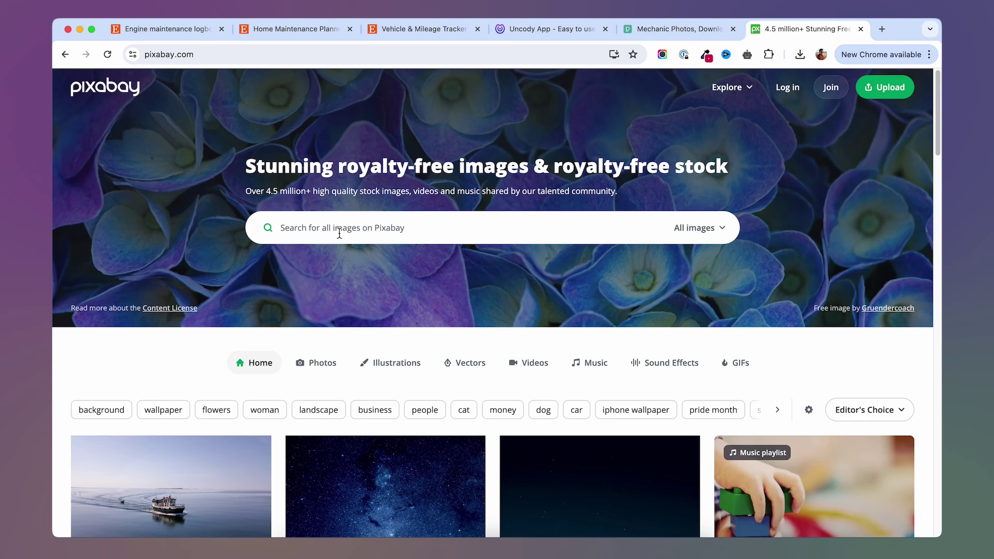
{"action": "type", "text": "mechanic"}
{"action": "key", "text": "Return"}
{"action": "scroll", "coordinate": [59, 327], "scroll_direction": "down", "scroll_amount": 6}
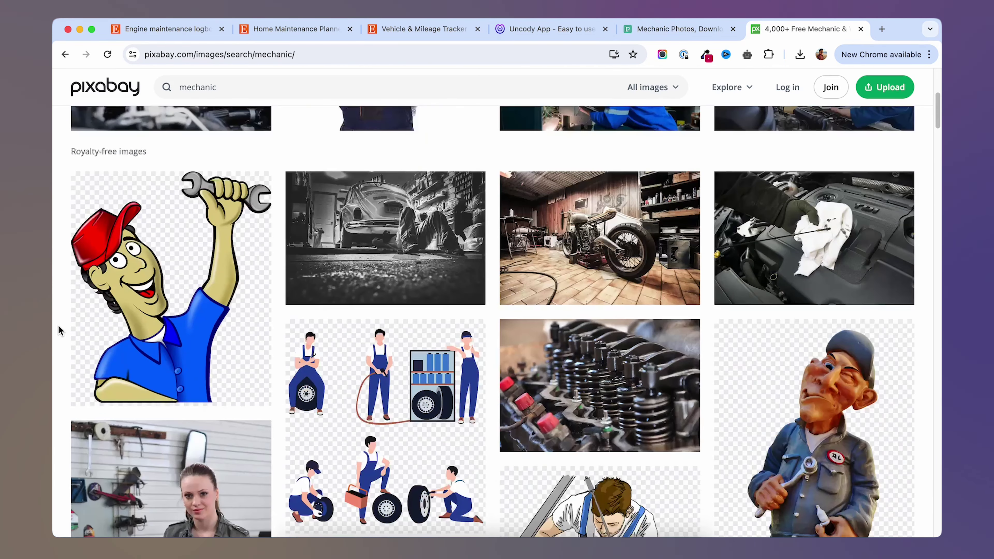
{"action": "scroll", "coordinate": [59, 327], "scroll_direction": "down", "scroll_amount": 8}
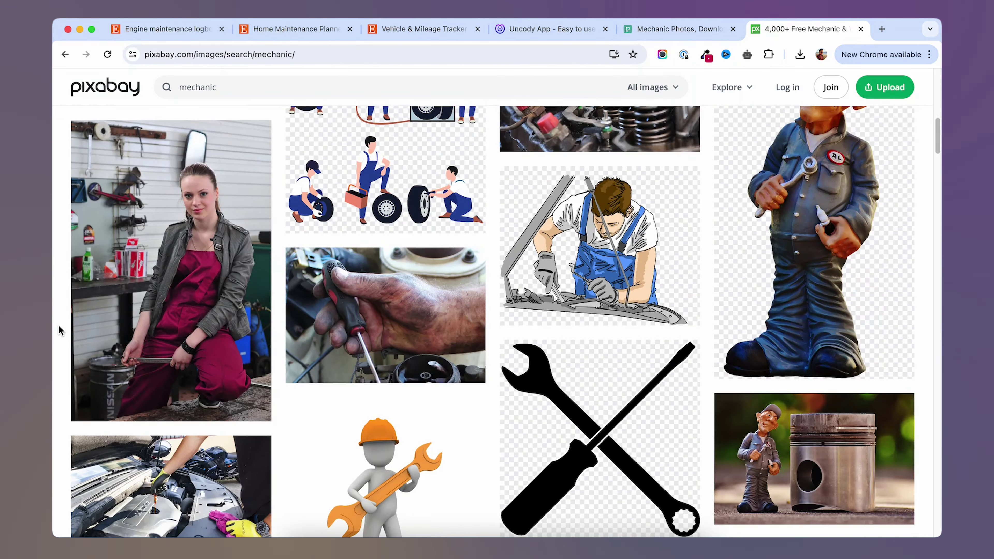
Scroll the Pexels mechanic photos to find the woman in a red cap under a car.
{"action": "left_click", "coordinate": [662, 26]}
{"action": "scroll", "coordinate": [67, 282], "scroll_direction": "down", "scroll_amount": 4}
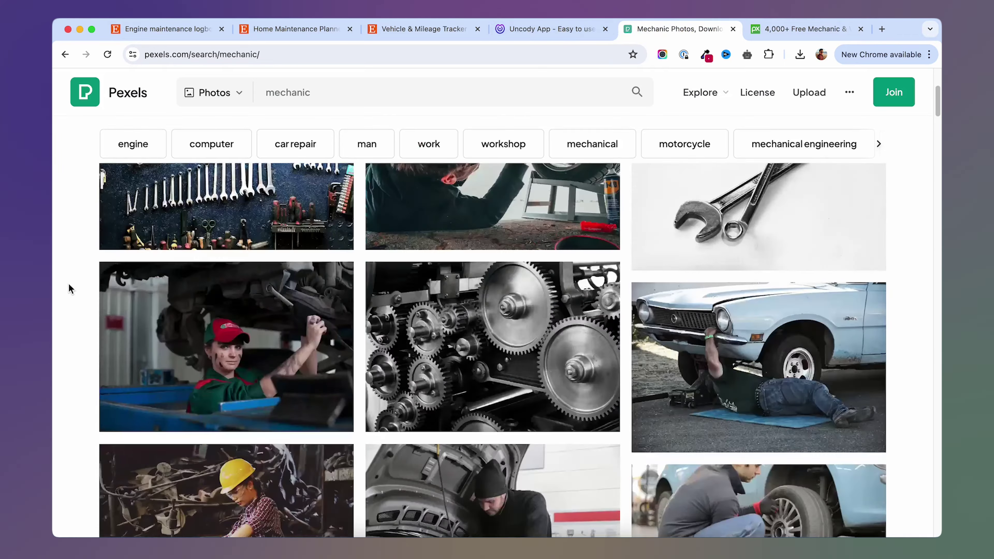
{"action": "scroll", "coordinate": [70, 289], "scroll_direction": "down", "scroll_amount": 6}
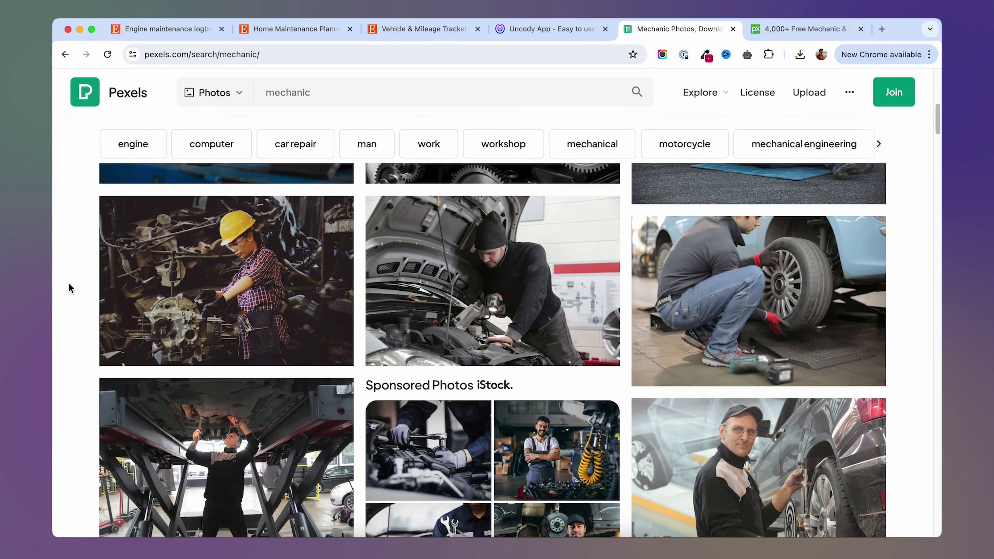
{"action": "scroll", "coordinate": [73, 302], "scroll_direction": "down", "scroll_amount": 1}
{"action": "scroll", "coordinate": [74, 301], "scroll_direction": "up", "scroll_amount": 5}
{"action": "scroll", "coordinate": [73, 304], "scroll_direction": "up", "scroll_amount": 1}
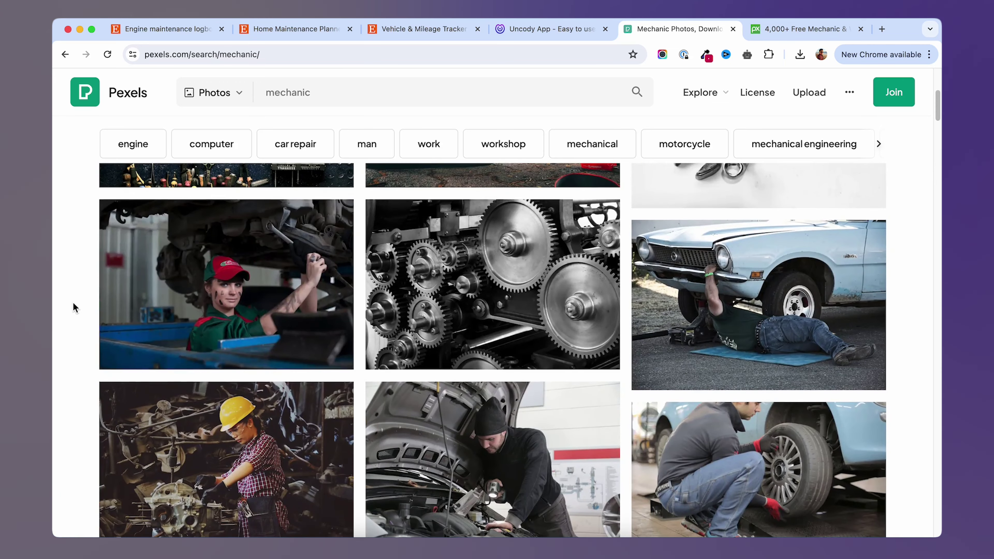
{"action": "scroll", "coordinate": [58, 296], "scroll_direction": "up", "scroll_amount": 5}
{"action": "scroll", "coordinate": [165, 281], "scroll_direction": "down", "scroll_amount": 6}
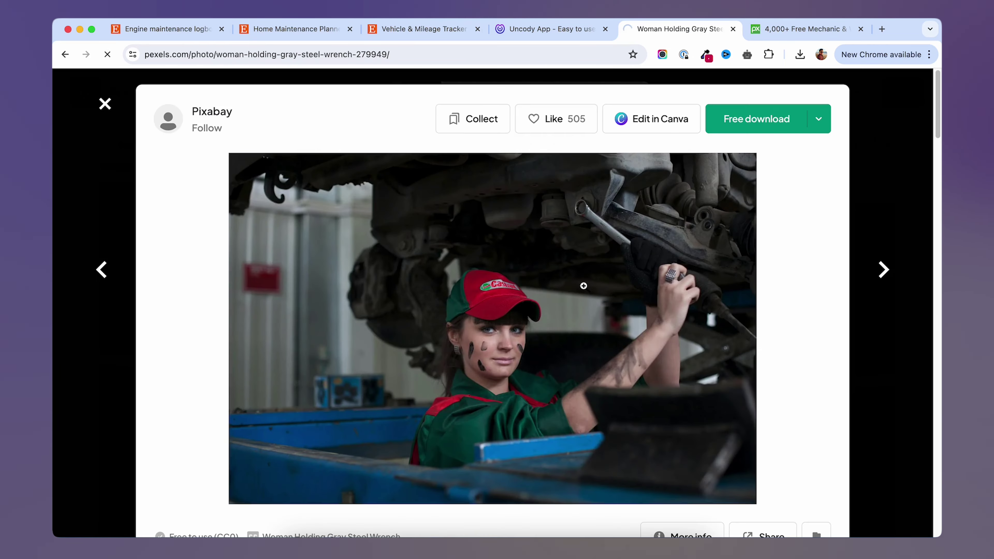
Save the red-cap mechanic photo to the Desktop and upload it as the About section's hero image.
{"action": "left_click", "coordinate": [763, 119]}
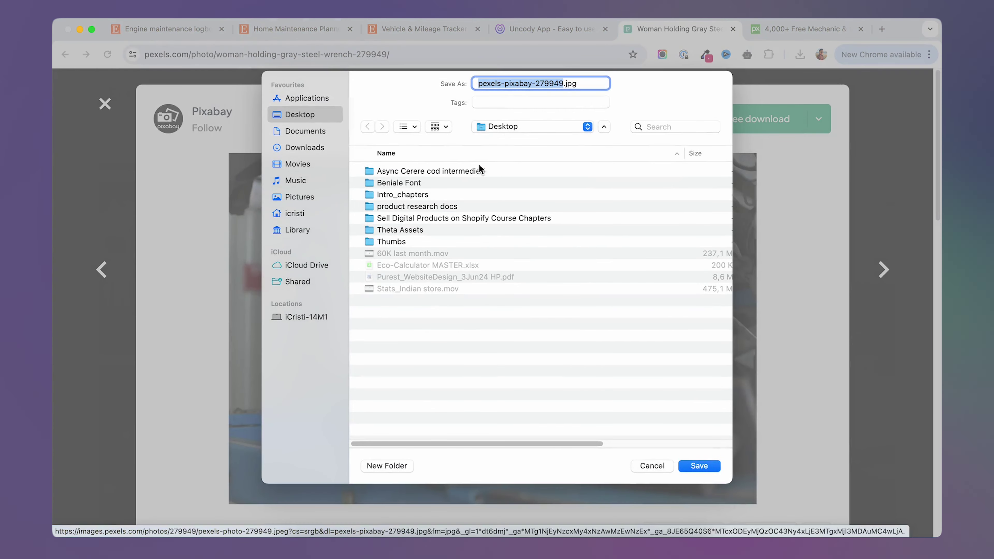
{"action": "left_click", "coordinate": [699, 464]}
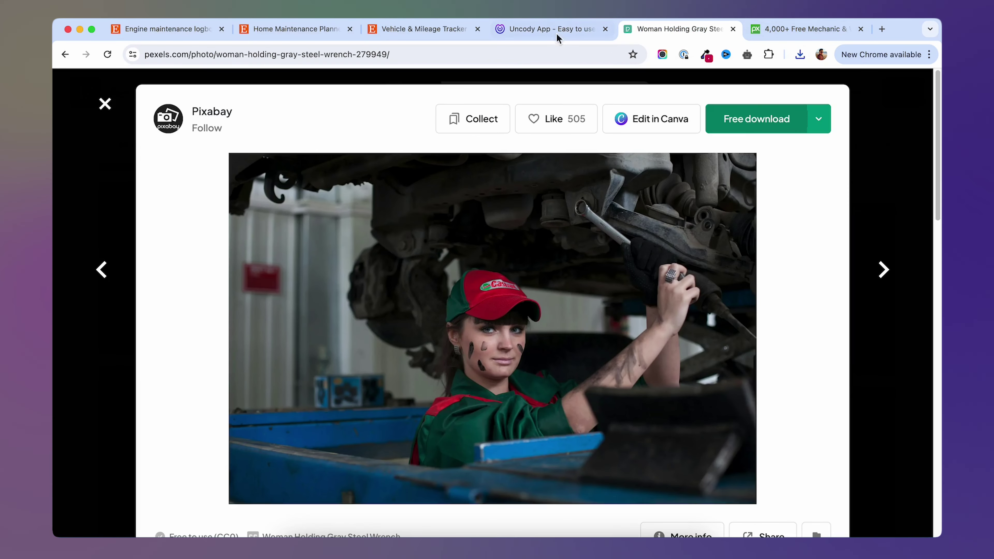
{"action": "left_click", "coordinate": [533, 29]}
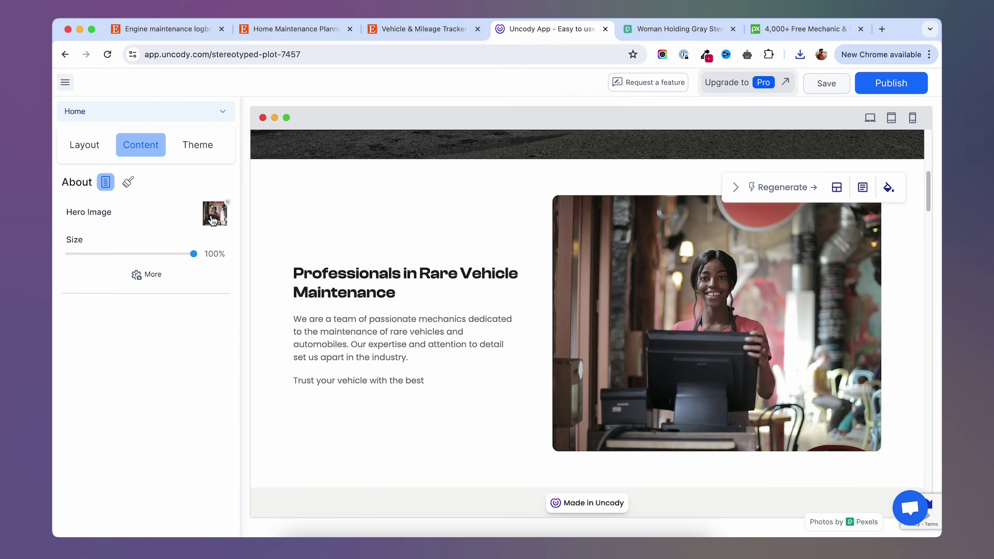
{"action": "left_click", "coordinate": [211, 220]}
{"action": "left_click", "coordinate": [543, 342]}
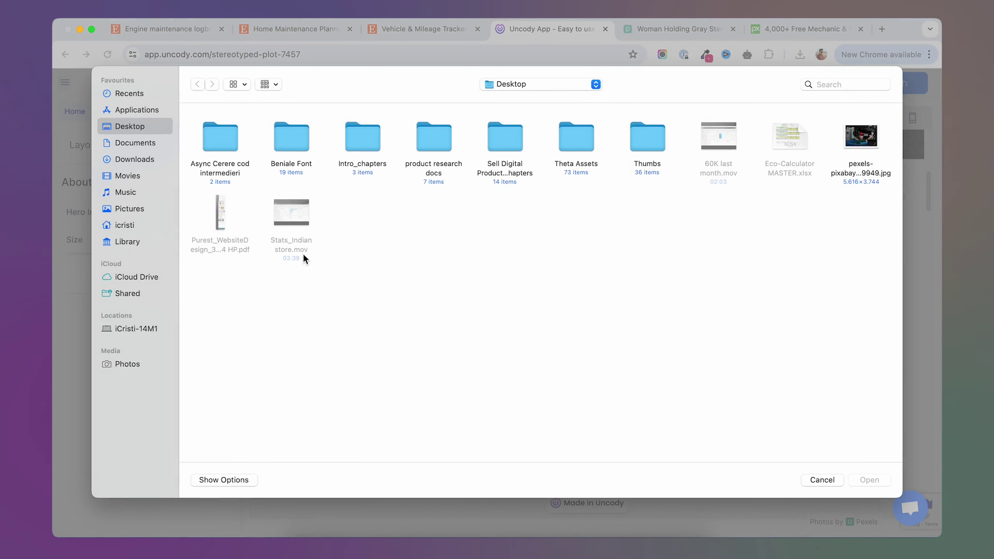
{"action": "left_click", "coordinate": [851, 136]}
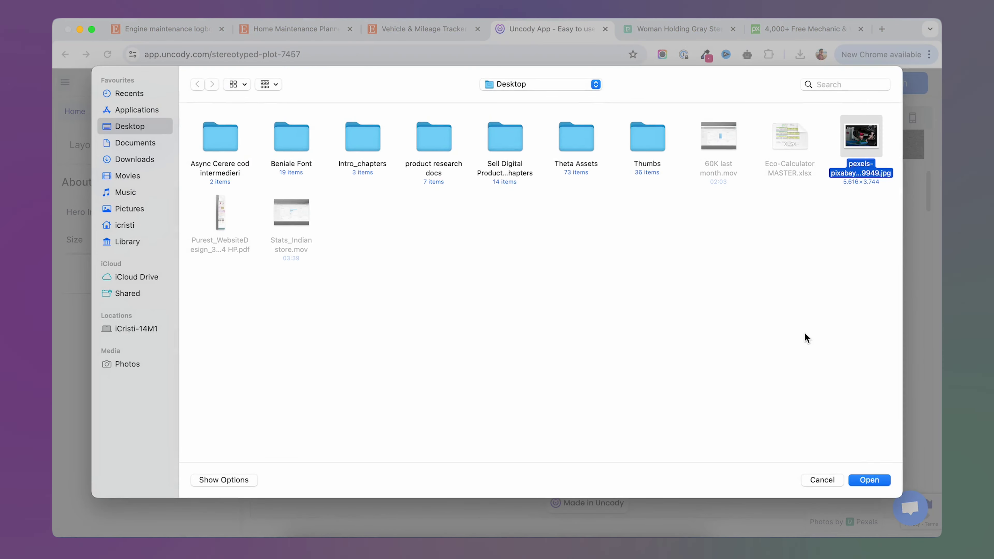
{"action": "left_click", "coordinate": [869, 480]}
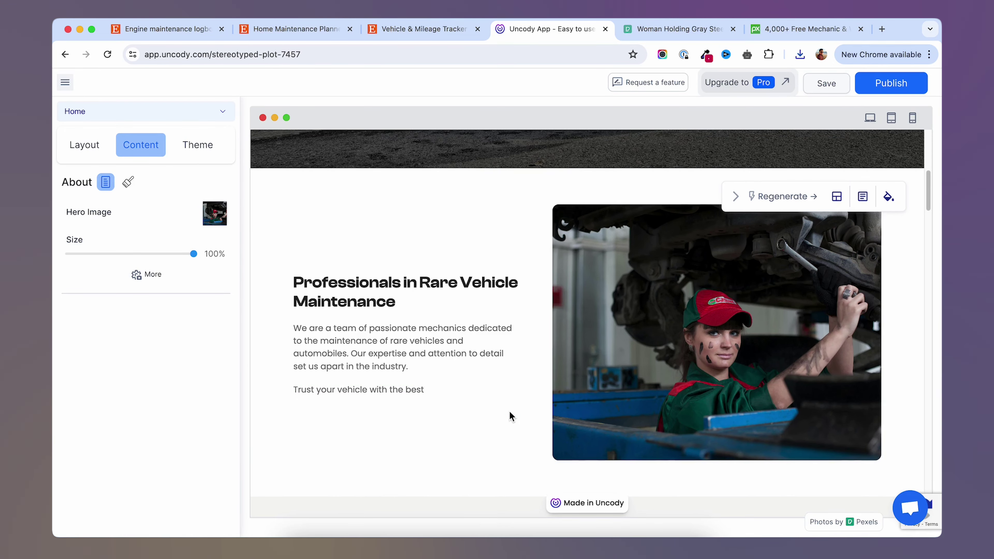
{"action": "scroll", "coordinate": [509, 410], "scroll_direction": "down", "scroll_amount": 10}
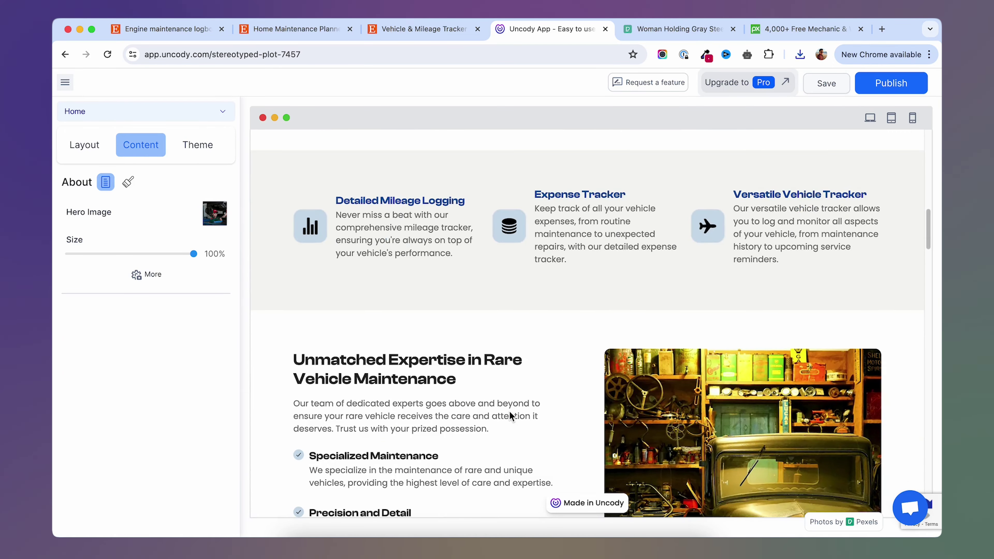
{"action": "scroll", "coordinate": [509, 411], "scroll_direction": "down", "scroll_amount": 5}
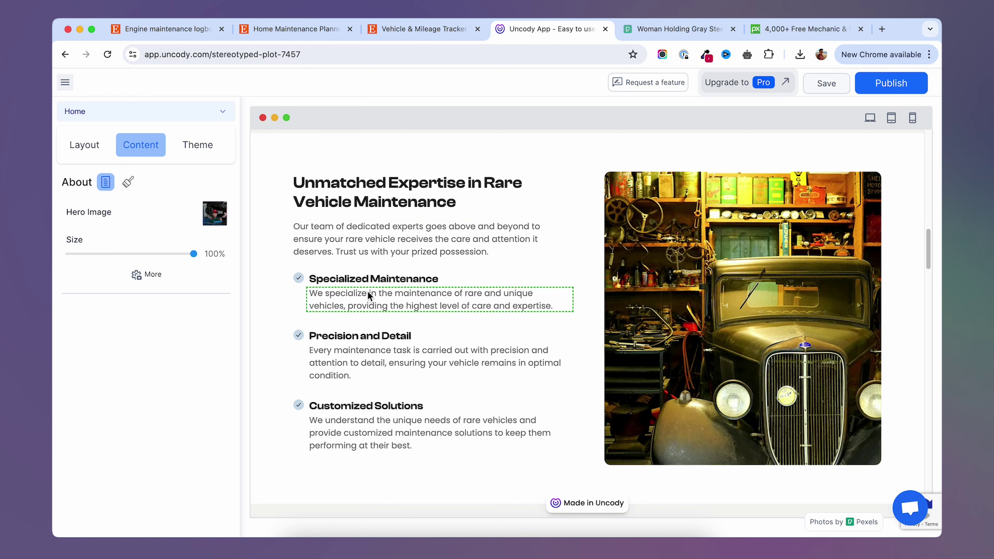
{"action": "left_click", "coordinate": [305, 158]}
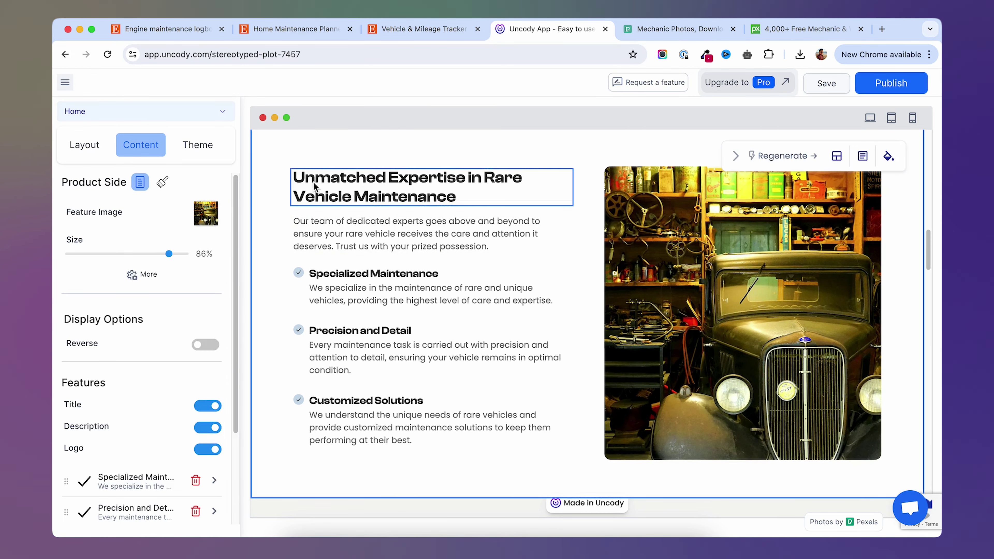
{"action": "left_click", "coordinate": [349, 179]}
{"action": "type", "text": "xxx"}
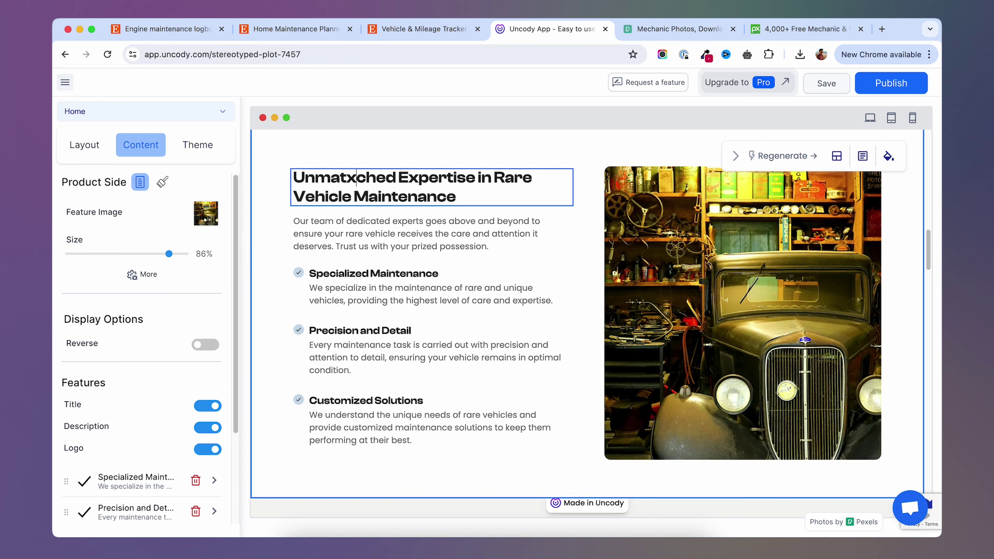
{"action": "key", "text": "BackSpace"}
{"action": "key", "text": "BackSpace"}
{"action": "key", "text": "BackSpace"}
{"action": "left_click", "coordinate": [429, 220]}
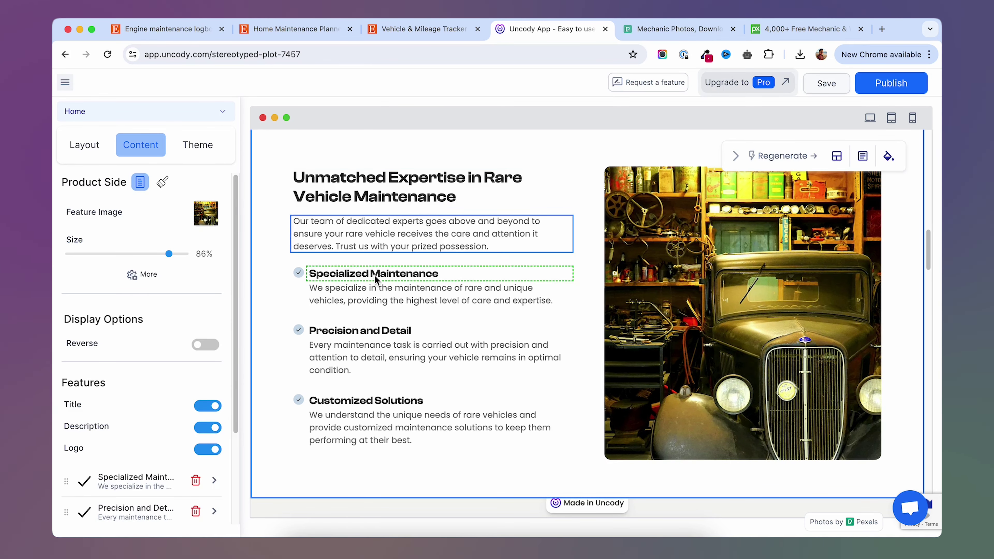
{"action": "left_click", "coordinate": [684, 216]}
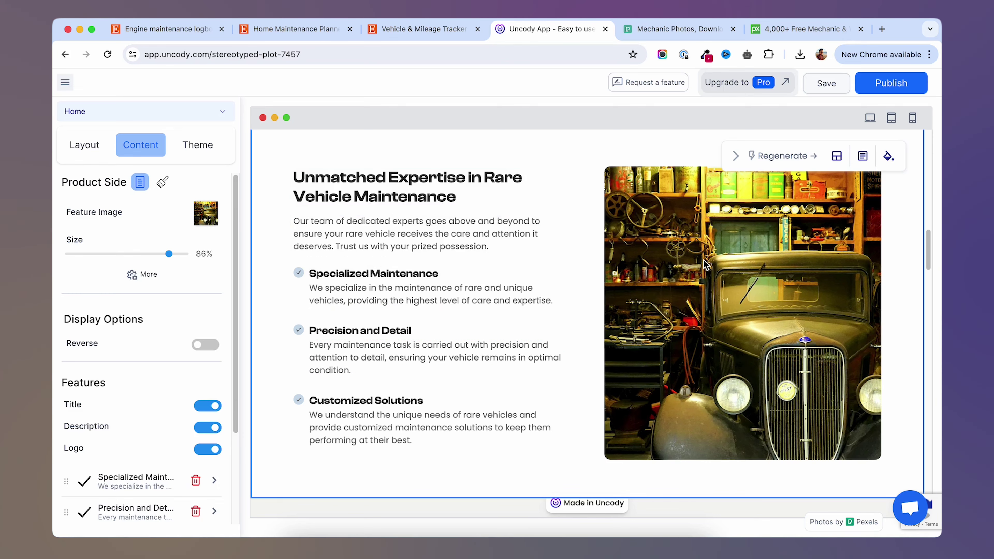
{"action": "left_click", "coordinate": [208, 216]}
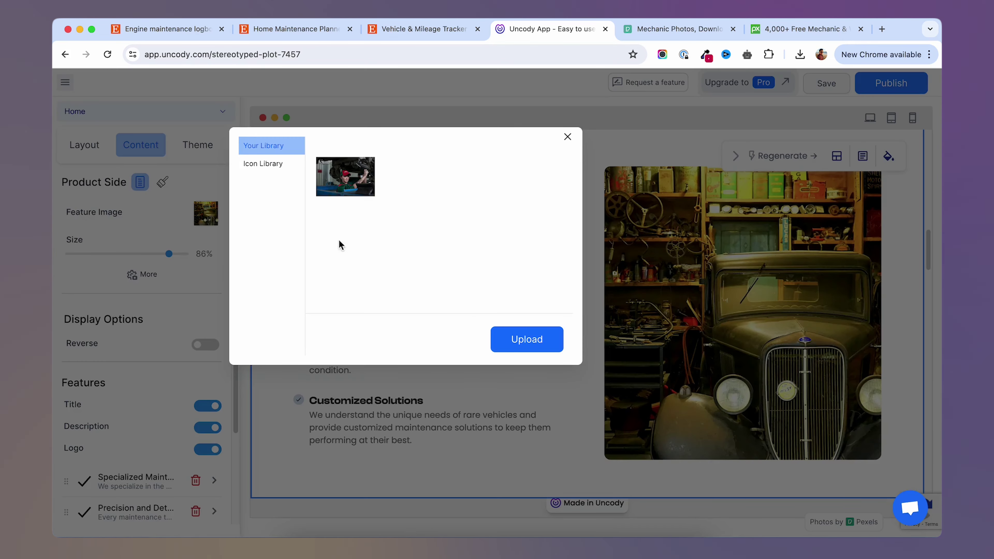
{"action": "left_click", "coordinate": [567, 137]}
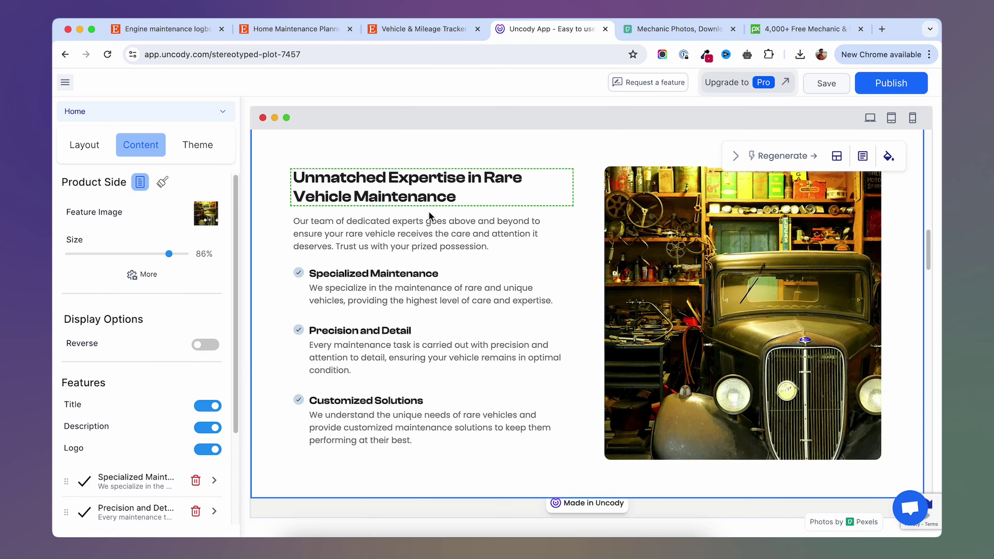
{"action": "scroll", "coordinate": [196, 286], "scroll_direction": "down", "scroll_amount": 3}
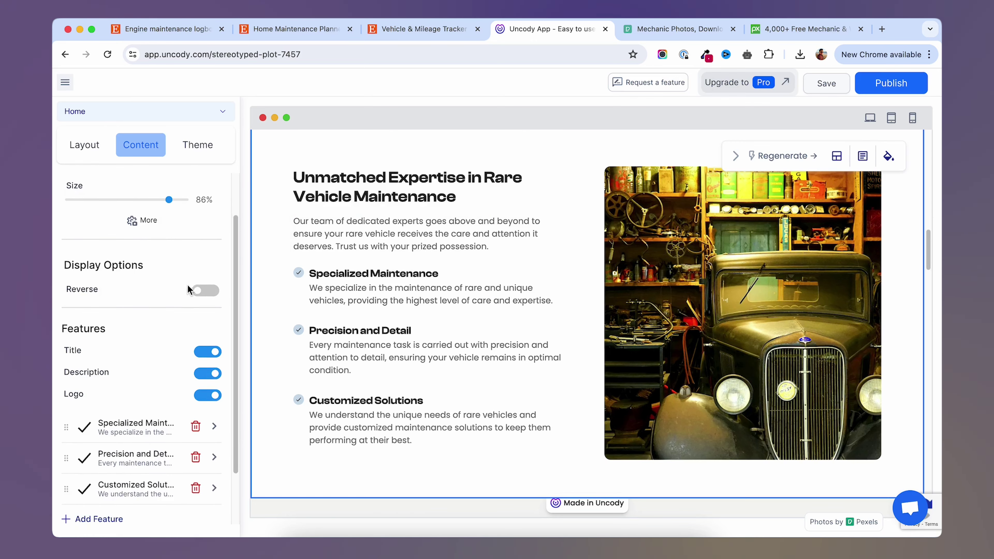
{"action": "scroll", "coordinate": [196, 285], "scroll_direction": "up", "scroll_amount": 3}
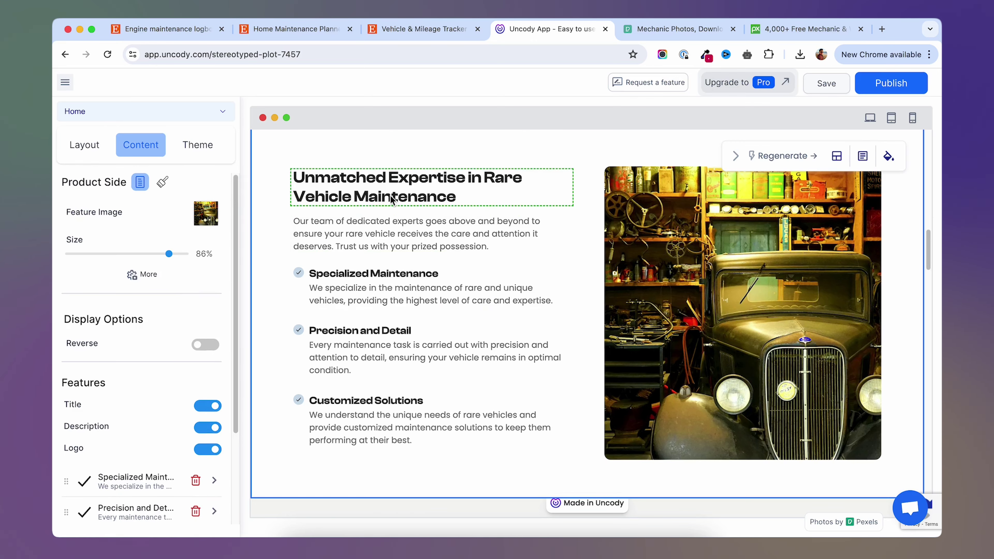
{"action": "scroll", "coordinate": [299, 215], "scroll_direction": "up", "scroll_amount": 5}
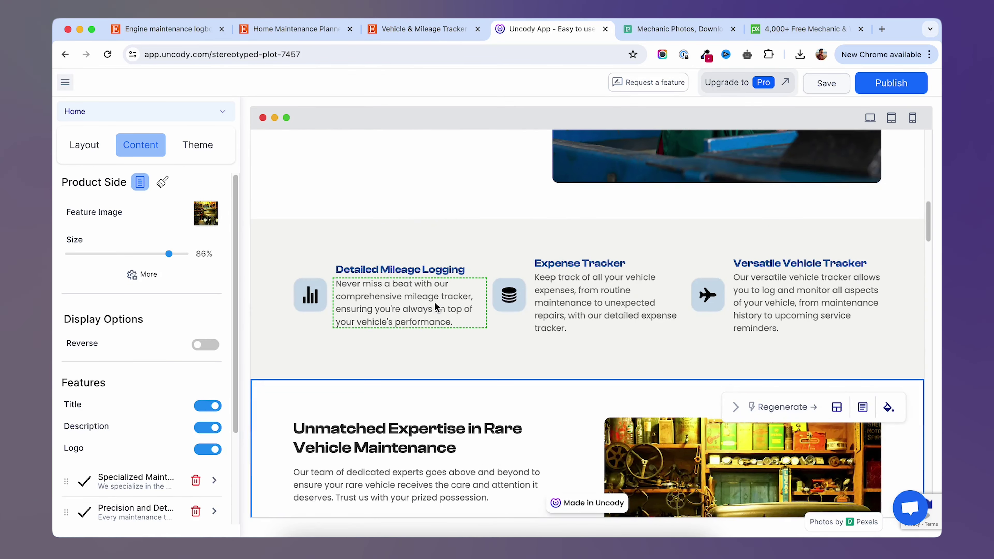
Scroll through the whole page preview, then show the Layout list of page sections.
{"action": "scroll", "coordinate": [437, 307], "scroll_direction": "up", "scroll_amount": 6}
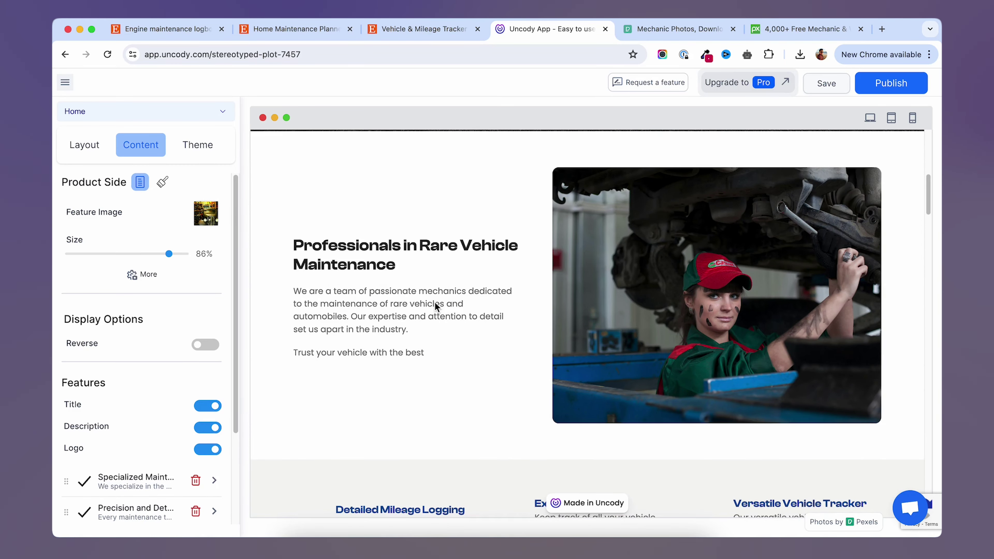
{"action": "scroll", "coordinate": [433, 302], "scroll_direction": "down", "scroll_amount": 2}
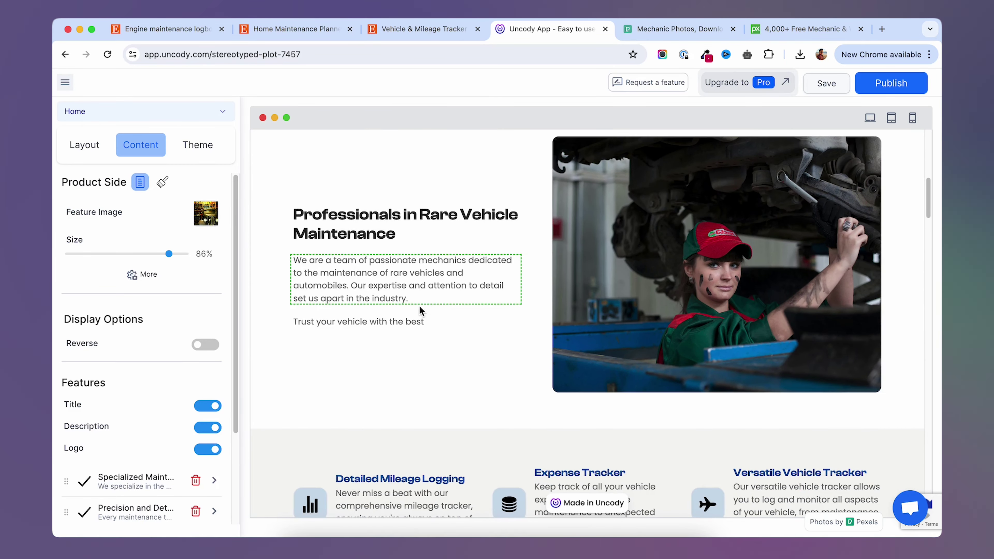
{"action": "scroll", "coordinate": [403, 344], "scroll_direction": "down", "scroll_amount": 6}
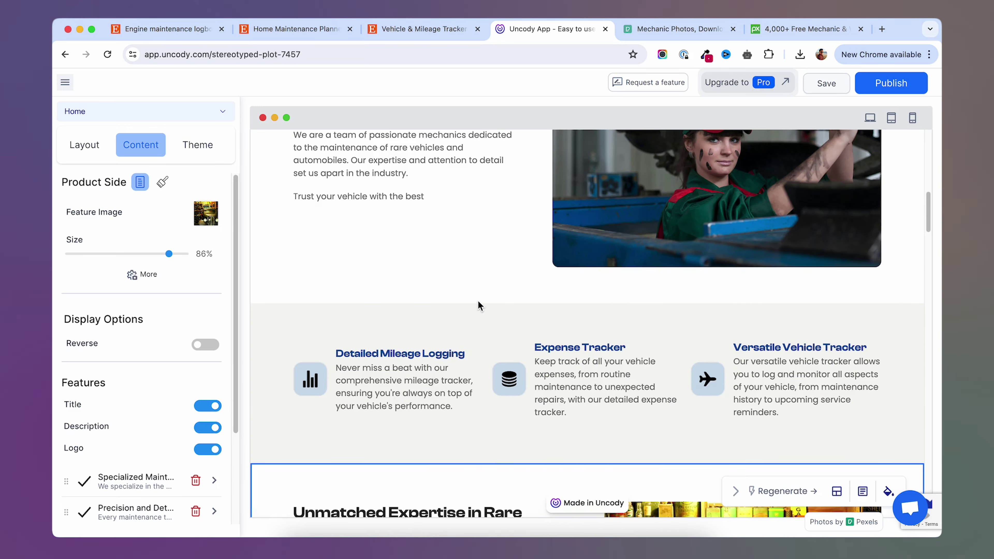
{"action": "scroll", "coordinate": [480, 306], "scroll_direction": "down", "scroll_amount": 10}
{"action": "scroll", "coordinate": [479, 306], "scroll_direction": "down", "scroll_amount": 15}
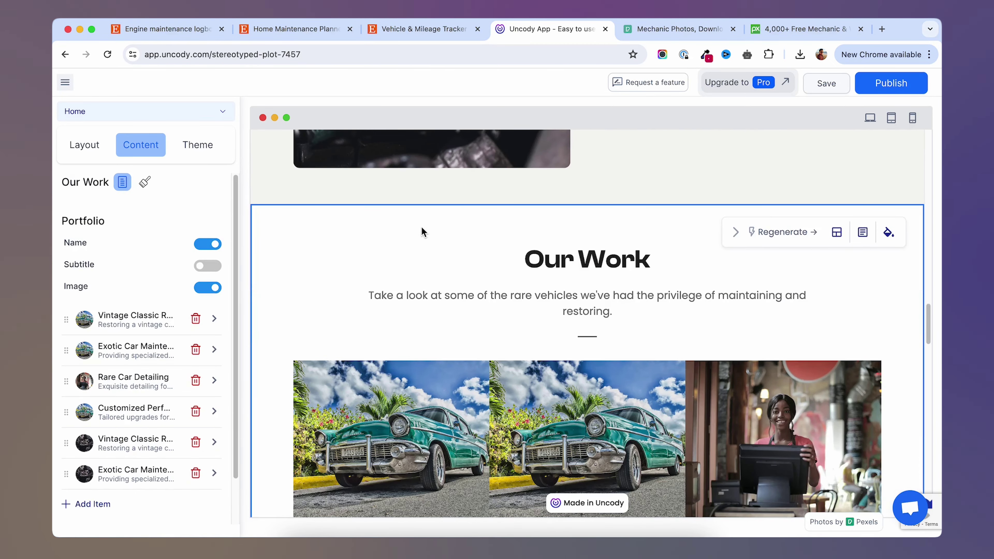
{"action": "scroll", "coordinate": [431, 259], "scroll_direction": "down", "scroll_amount": 3}
{"action": "scroll", "coordinate": [617, 289], "scroll_direction": "up", "scroll_amount": 5}
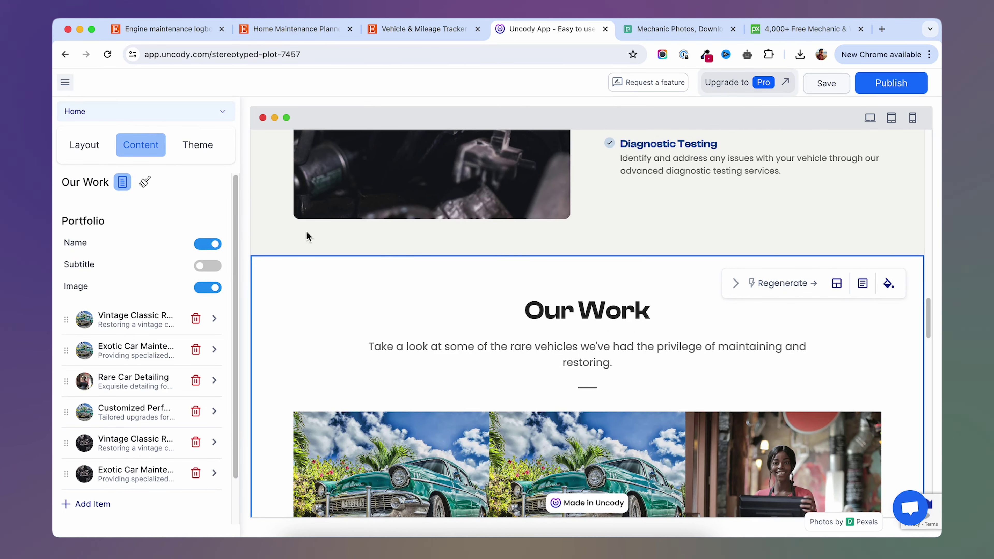
{"action": "left_click", "coordinate": [84, 146]}
Delete the Our Work section and open the add-section picker on its CTA templates.
{"action": "scroll", "coordinate": [170, 350], "scroll_direction": "down", "scroll_amount": 2}
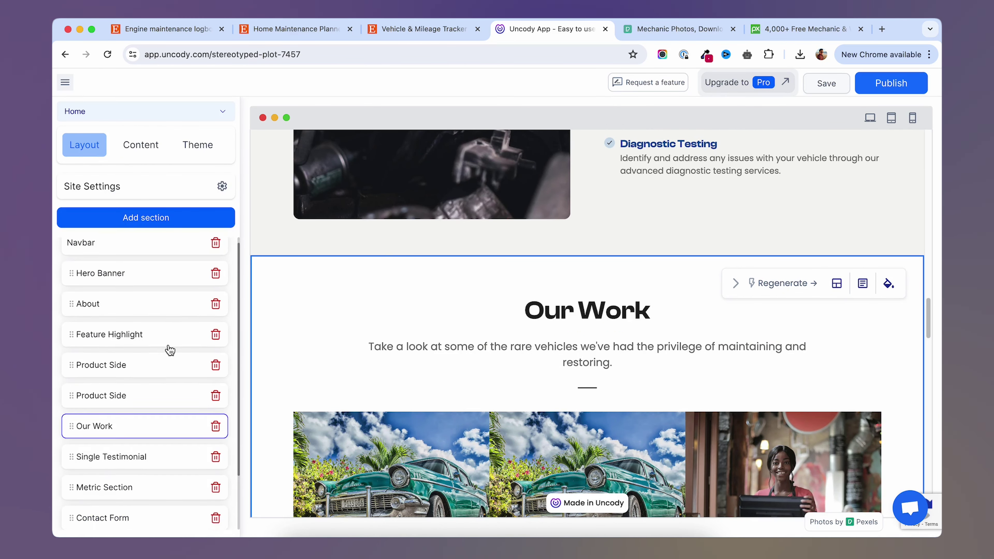
{"action": "scroll", "coordinate": [170, 349], "scroll_direction": "down", "scroll_amount": 2}
{"action": "left_click", "coordinate": [216, 399]}
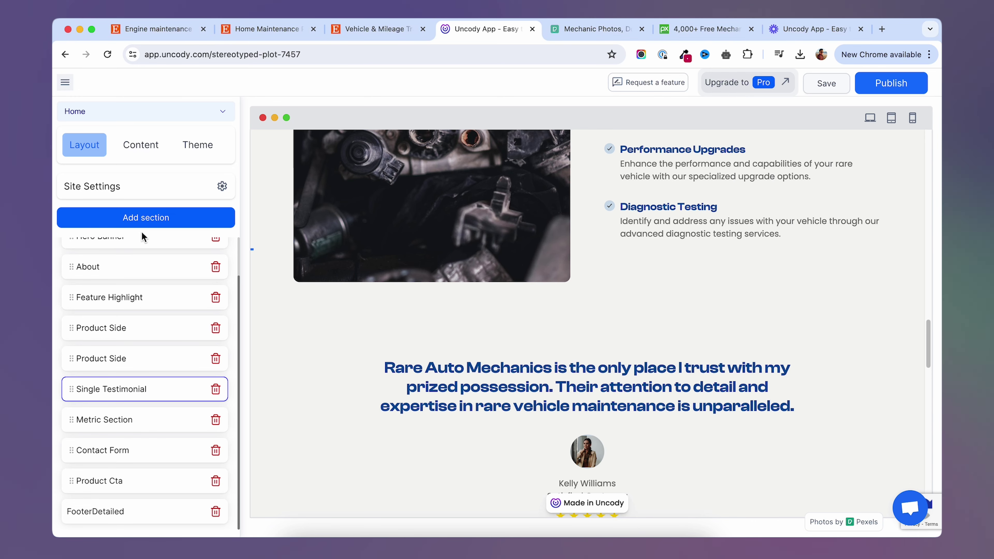
{"action": "scroll", "coordinate": [141, 235], "scroll_direction": "up", "scroll_amount": 2}
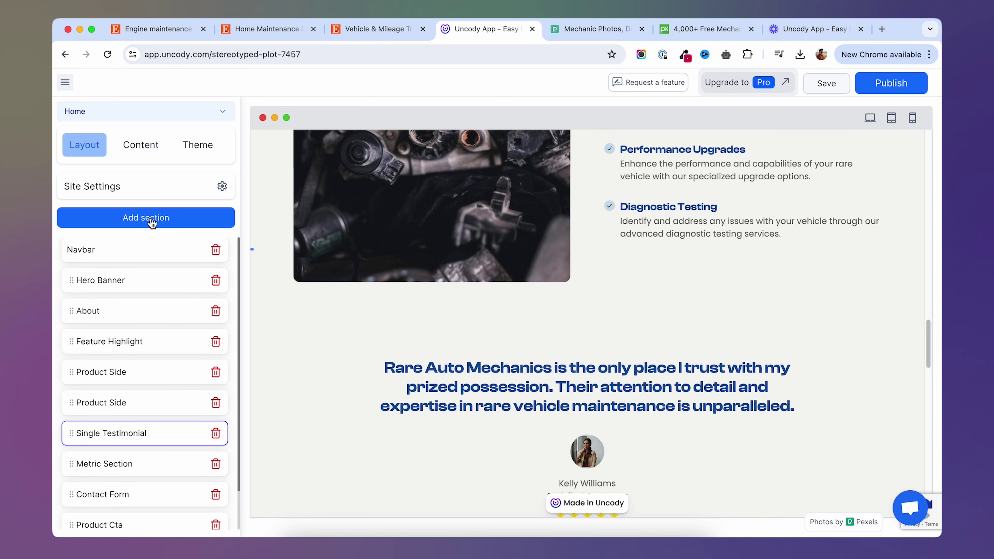
{"action": "left_click", "coordinate": [165, 222]}
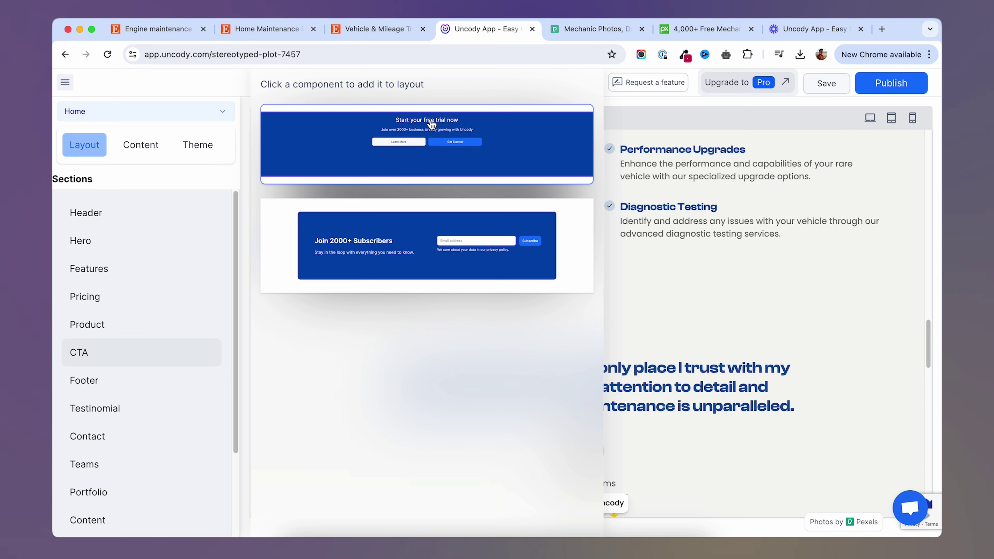
Add the 'Start your free trial now' CTA, move it above Single Testimonial, and select it.
{"action": "left_click", "coordinate": [423, 143]}
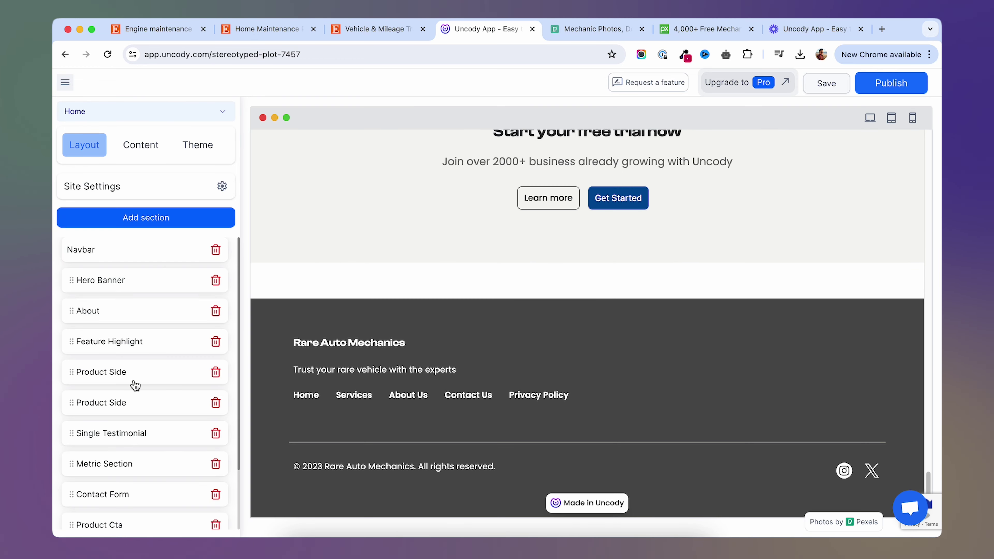
{"action": "scroll", "coordinate": [137, 462], "scroll_direction": "down", "scroll_amount": 3}
{"action": "left_click_drag", "start_coordinate": [108, 491], "coordinate": [73, 413]}
{"action": "scroll", "coordinate": [656, 364], "scroll_direction": "up", "scroll_amount": 5}
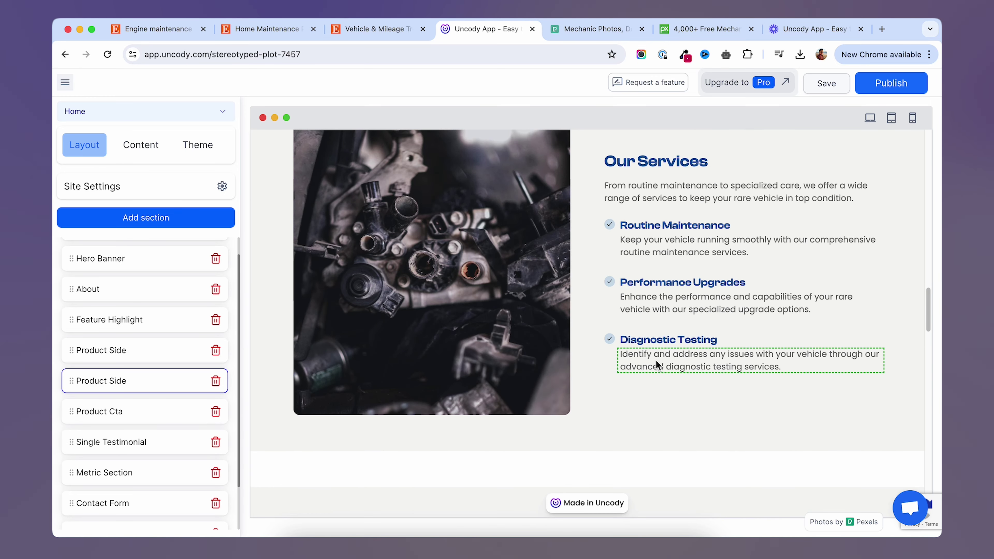
{"action": "scroll", "coordinate": [650, 422], "scroll_direction": "down", "scroll_amount": 10}
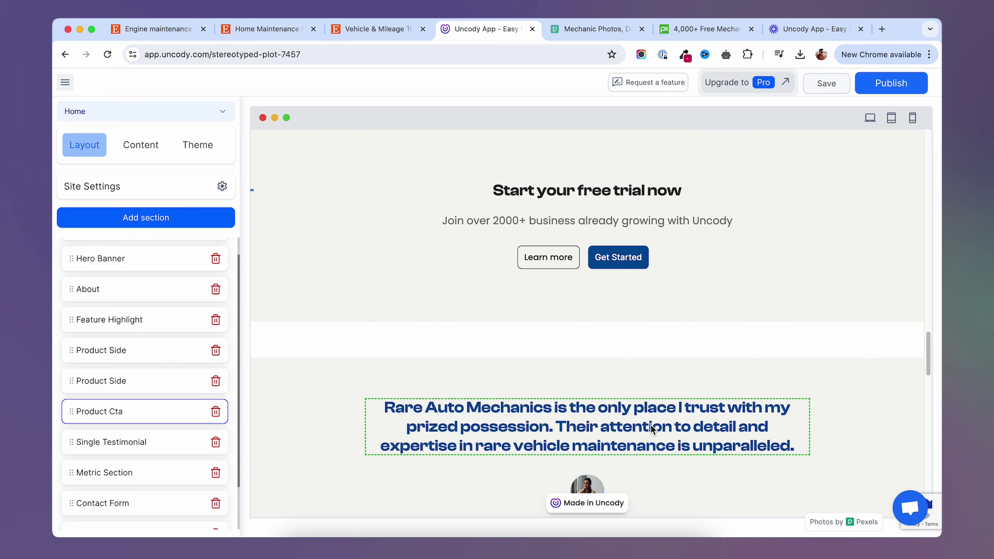
{"action": "scroll", "coordinate": [505, 458], "scroll_direction": "down", "scroll_amount": 2}
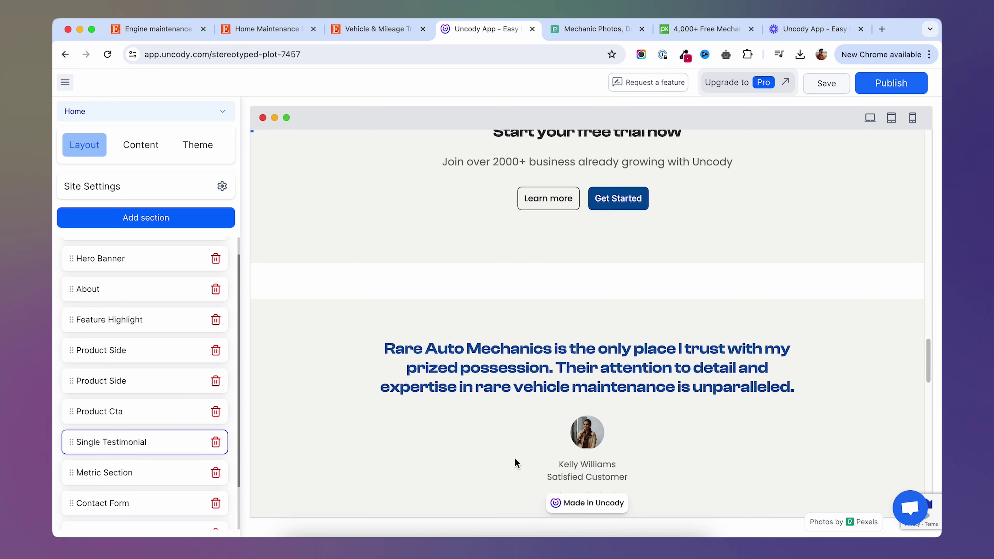
{"action": "scroll", "coordinate": [515, 462], "scroll_direction": "up", "scroll_amount": 5}
{"action": "left_click", "coordinate": [565, 417]}
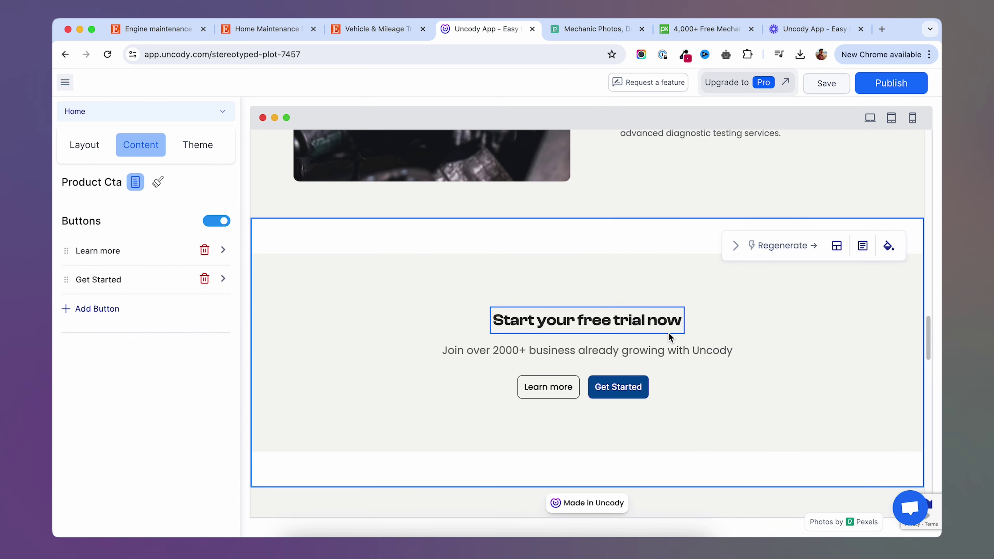
Replace the CTA heading with the product title from the Etsy listing.
{"action": "left_click", "coordinate": [380, 31]}
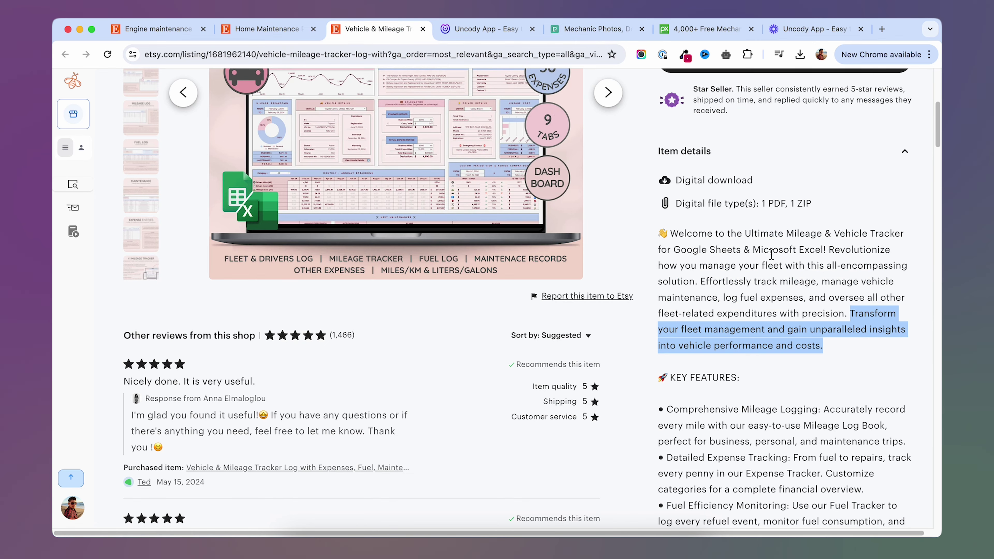
{"action": "left_click_drag", "start_coordinate": [745, 236], "coordinate": [813, 247]}
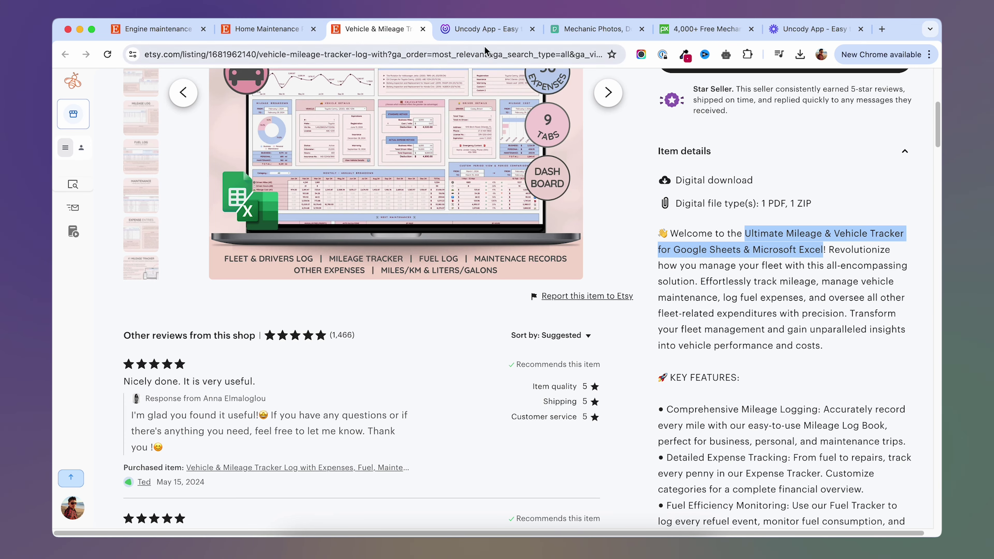
{"action": "left_click", "coordinate": [468, 29]}
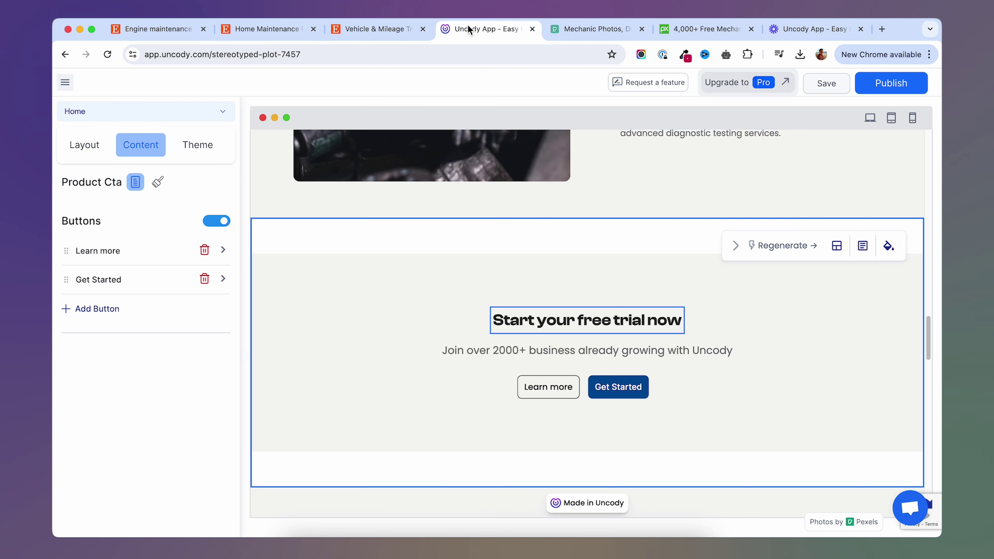
{"action": "triple_click", "coordinate": [552, 320]}
{"action": "type", "text": "Get your Ultimate Mileage & Vehicle Tracker for Google Sheets & Microsoft Excel"}
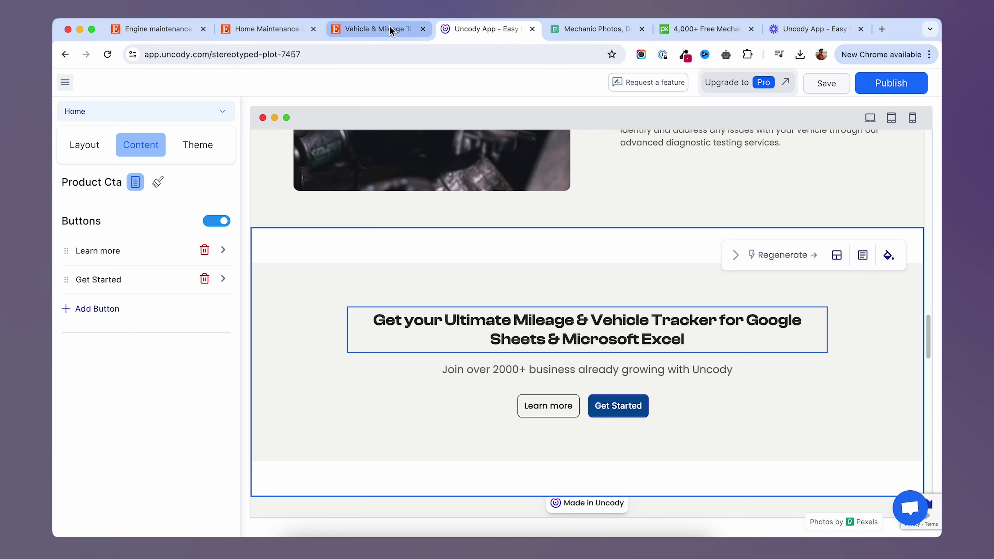
Replace the 'Join over 2000+' line with the Etsy 'Transform your fleet…' sentence.
{"action": "left_click", "coordinate": [376, 29]}
{"action": "left_click_drag", "start_coordinate": [850, 313], "coordinate": [822, 346]}
{"action": "key", "text": "cmd+c"}
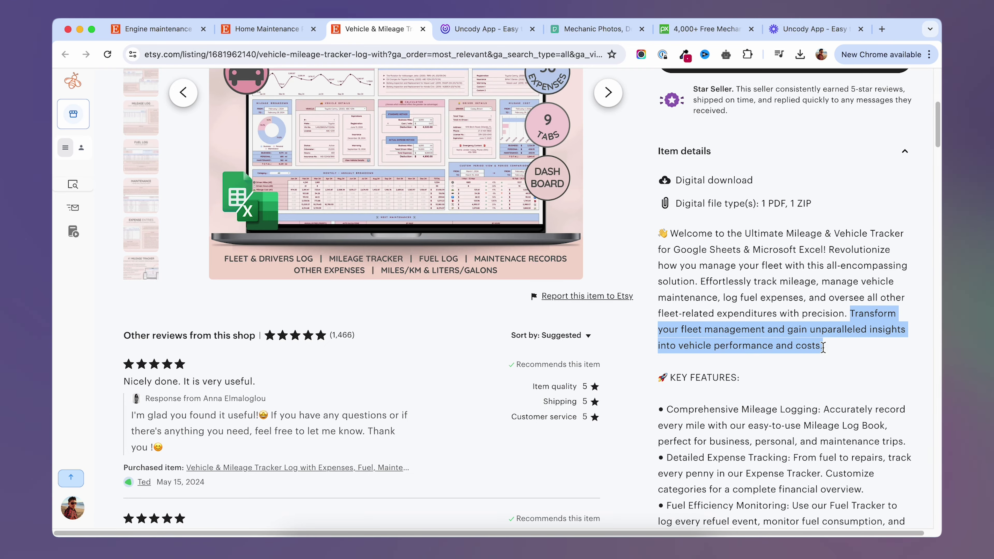
{"action": "key", "text": "ctrl+Tab"}
{"action": "key", "text": "cmd+v"}
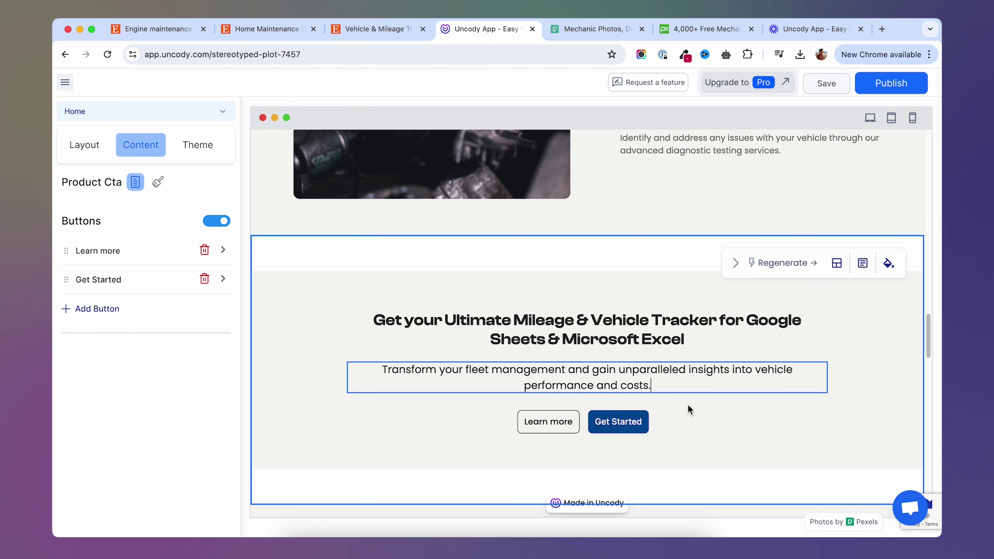
{"action": "left_click", "coordinate": [687, 404]}
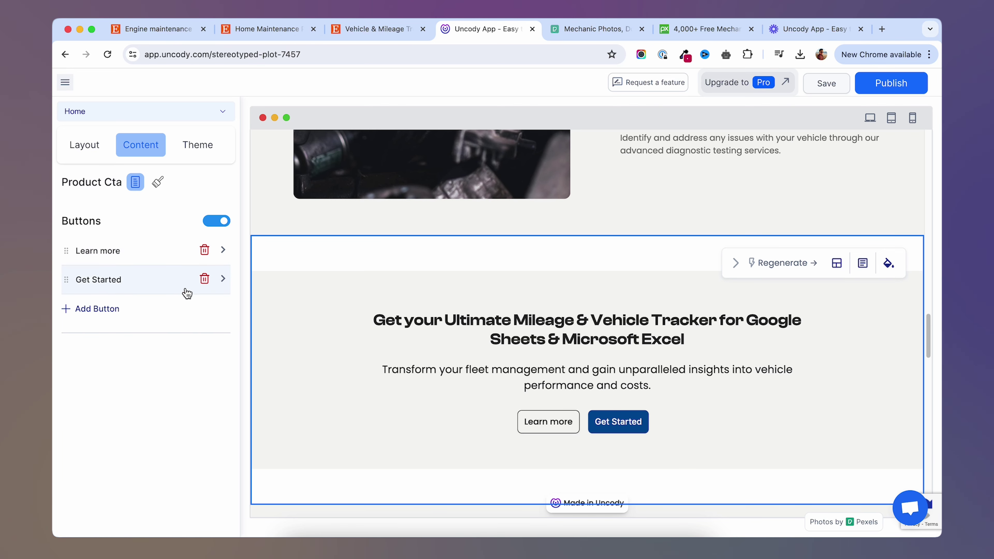
Delete the Get Started button and relabel Learn more as 'Buy now'.
{"action": "left_click", "coordinate": [204, 279]}
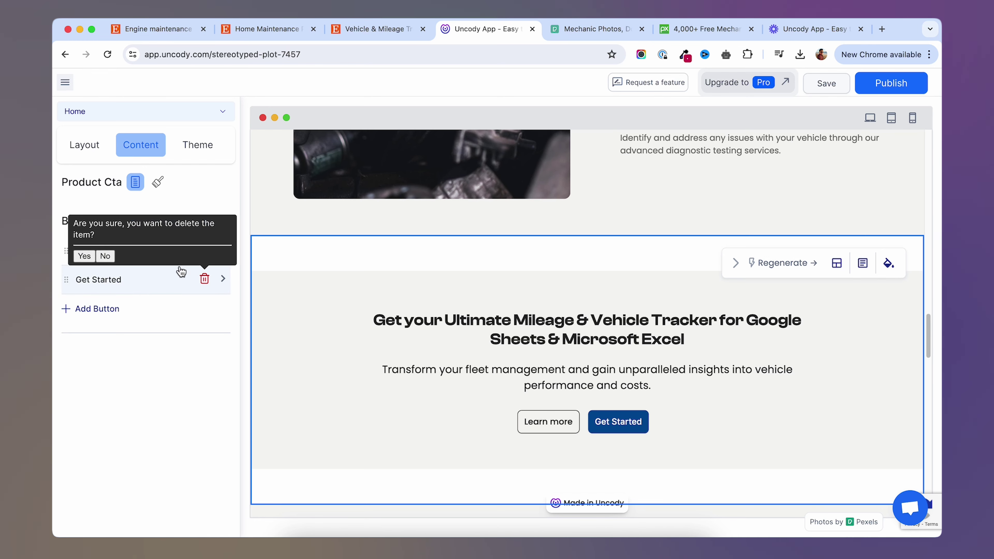
{"action": "left_click", "coordinate": [84, 256]}
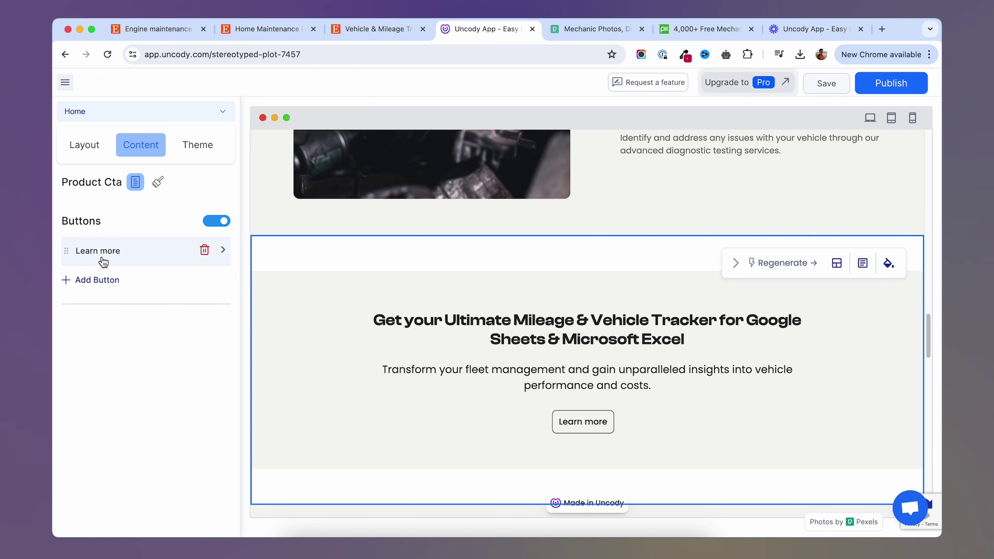
{"action": "left_click", "coordinate": [118, 259]}
{"action": "left_click", "coordinate": [133, 270]}
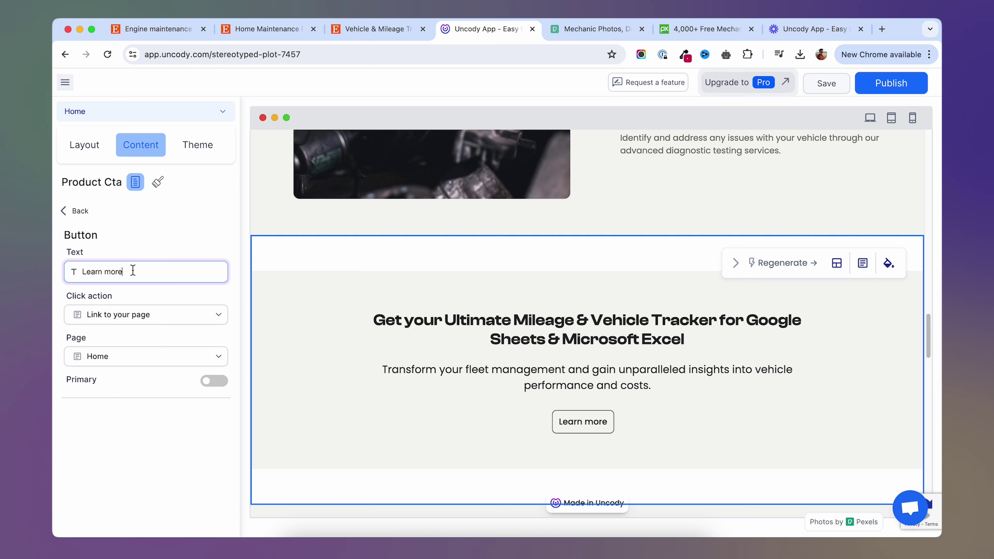
{"action": "triple_click", "coordinate": [133, 270]}
{"action": "type", "text": "Buy now"}
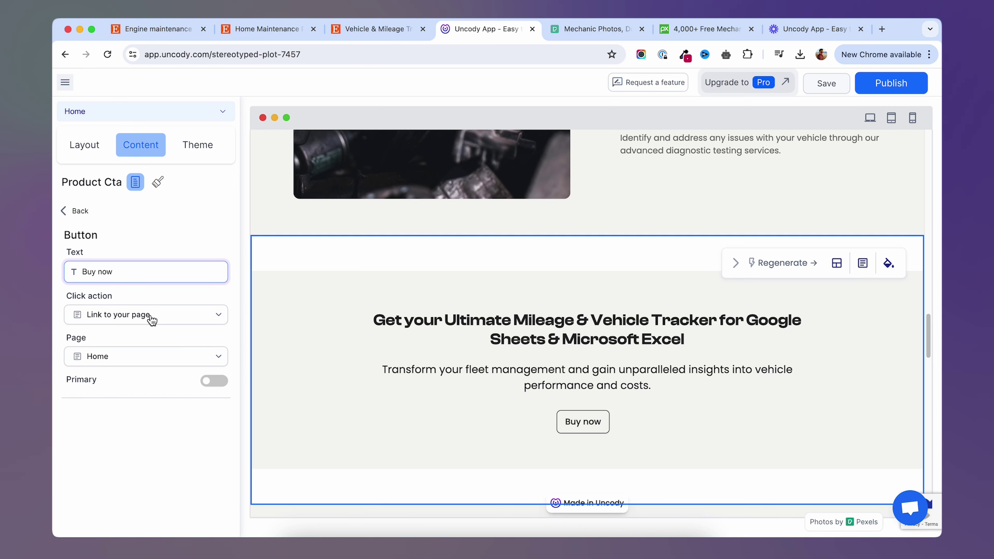
Make Buy now open a Stripe payment popup and style it as the primary button.
{"action": "left_click", "coordinate": [152, 319]}
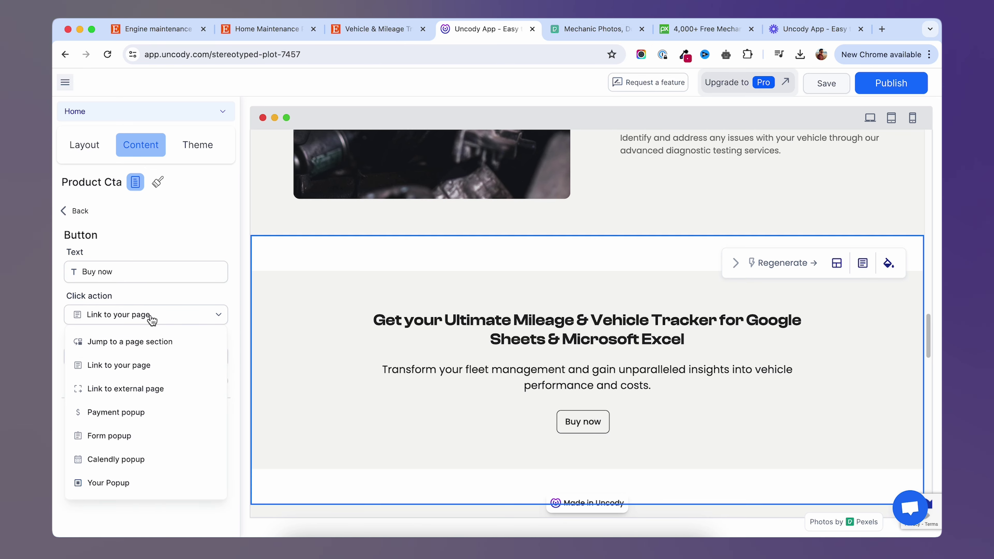
{"action": "left_click", "coordinate": [141, 418]}
{"action": "left_click", "coordinate": [135, 361]}
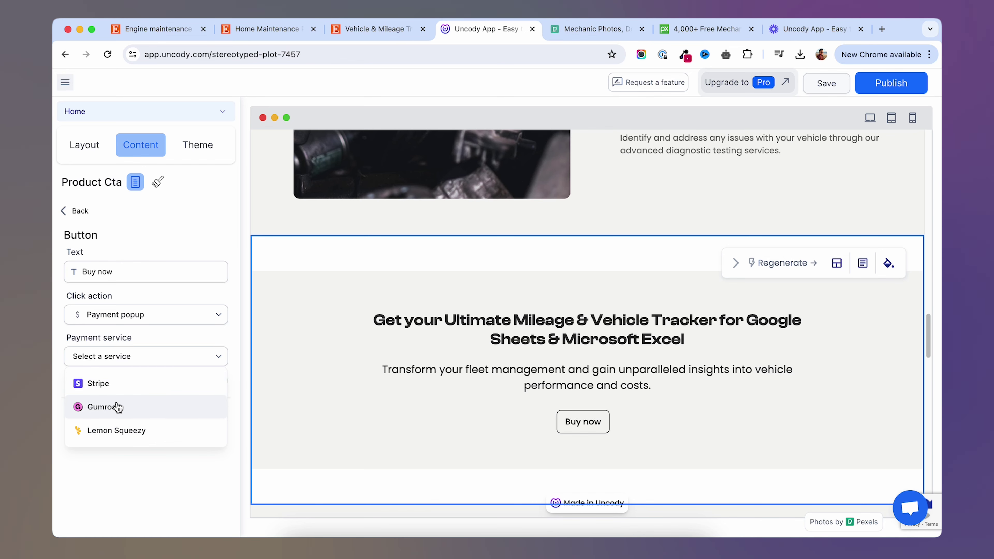
{"action": "left_click", "coordinate": [117, 390]}
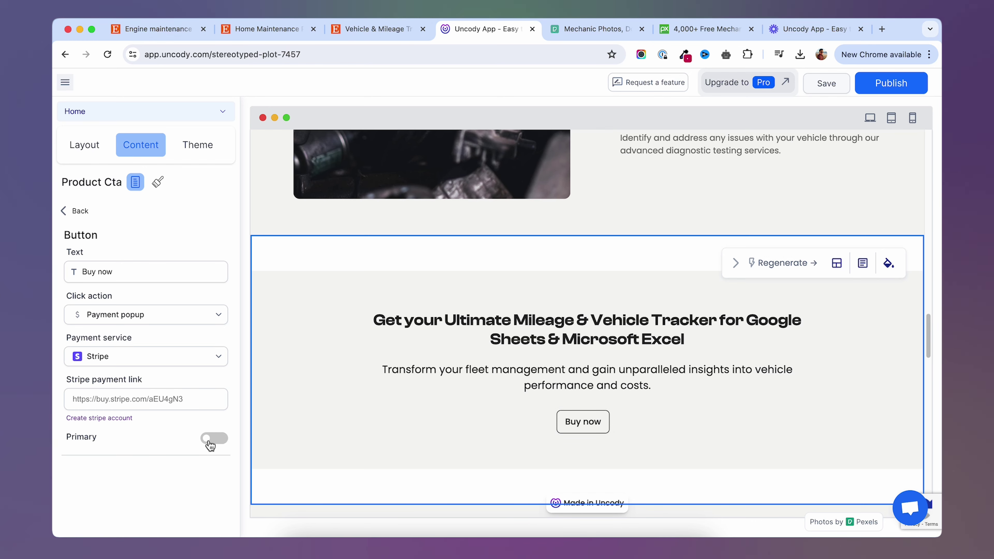
{"action": "left_click", "coordinate": [226, 442]}
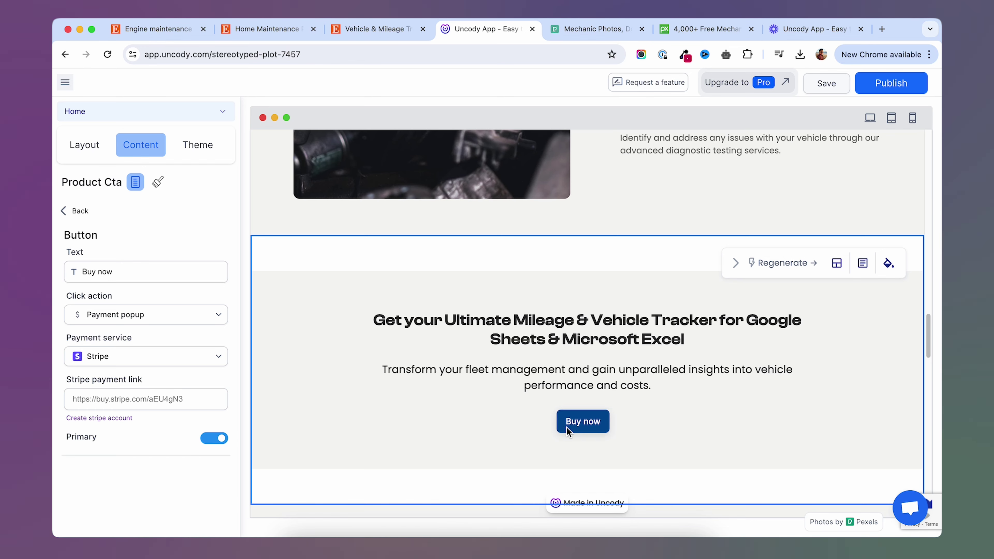
{"action": "scroll", "coordinate": [504, 335], "scroll_direction": "down", "scroll_amount": 1}
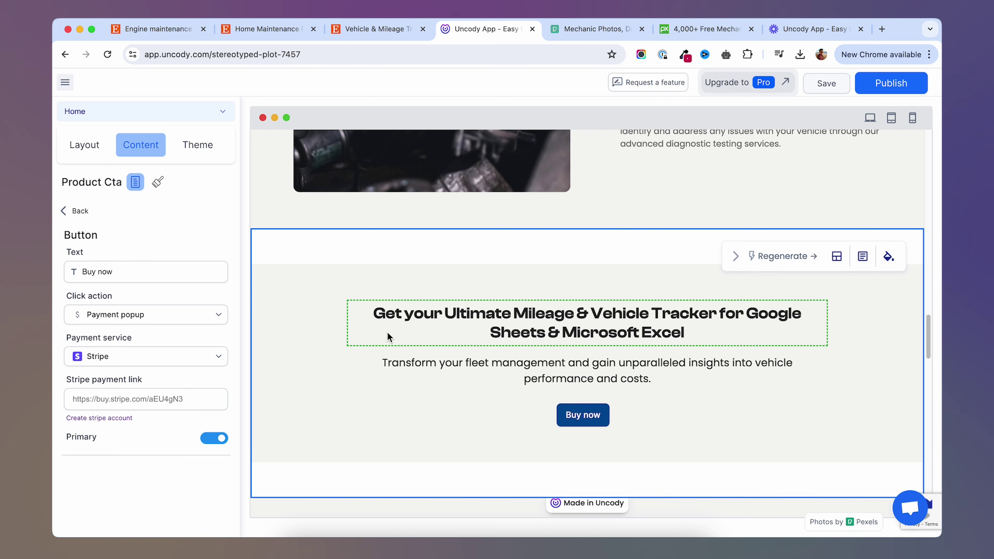
{"action": "left_click", "coordinate": [74, 211]}
{"action": "scroll", "coordinate": [501, 255], "scroll_direction": "down", "scroll_amount": 5}
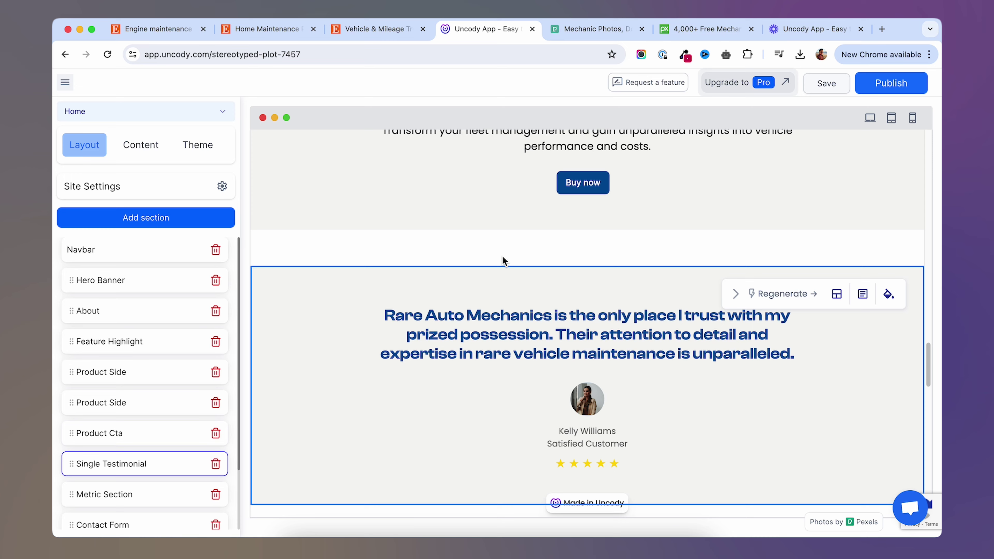
Browse the Testimonial section variants, then close the picker without adding any.
{"action": "scroll", "coordinate": [502, 255], "scroll_direction": "down", "scroll_amount": 2}
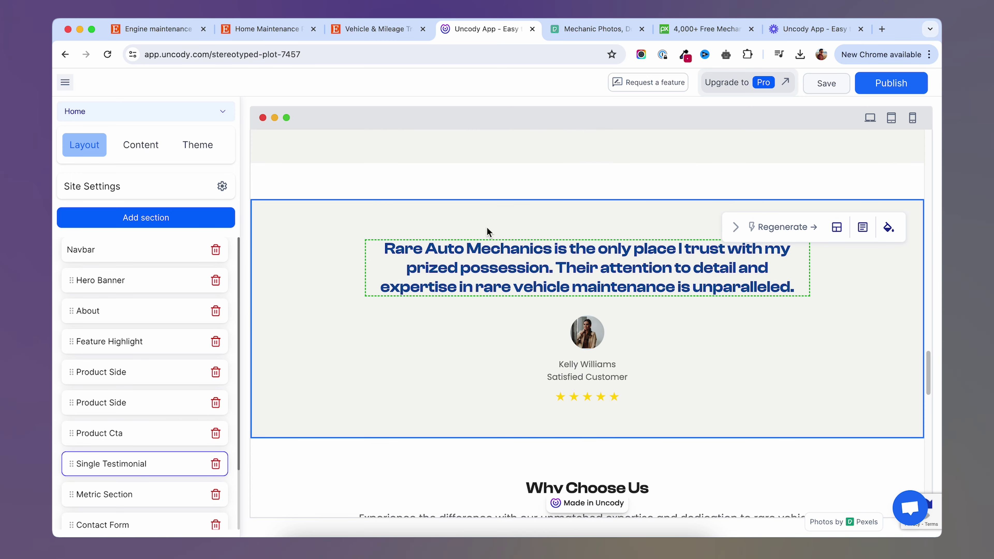
{"action": "left_click", "coordinate": [166, 218]}
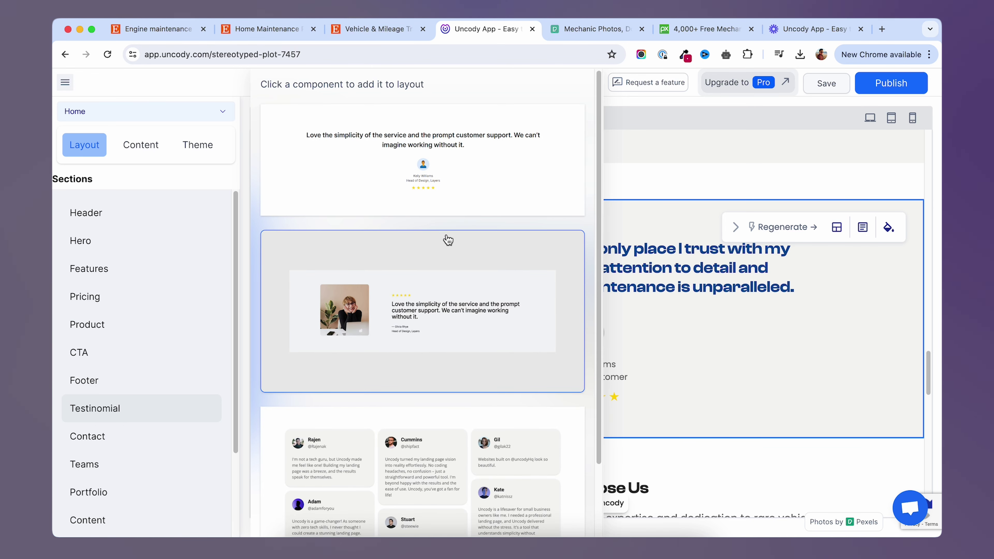
{"action": "scroll", "coordinate": [401, 368], "scroll_direction": "down", "scroll_amount": 3}
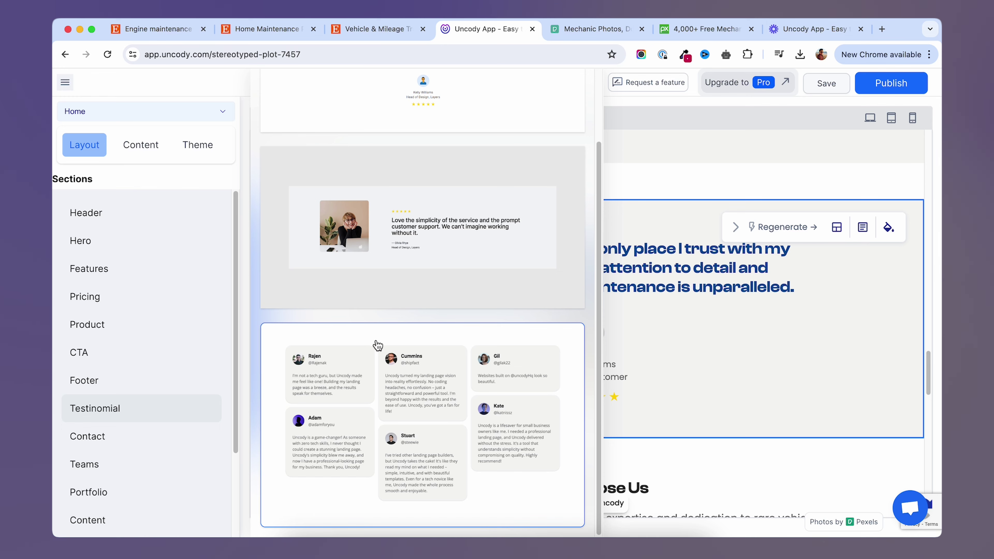
{"action": "left_click", "coordinate": [664, 188]}
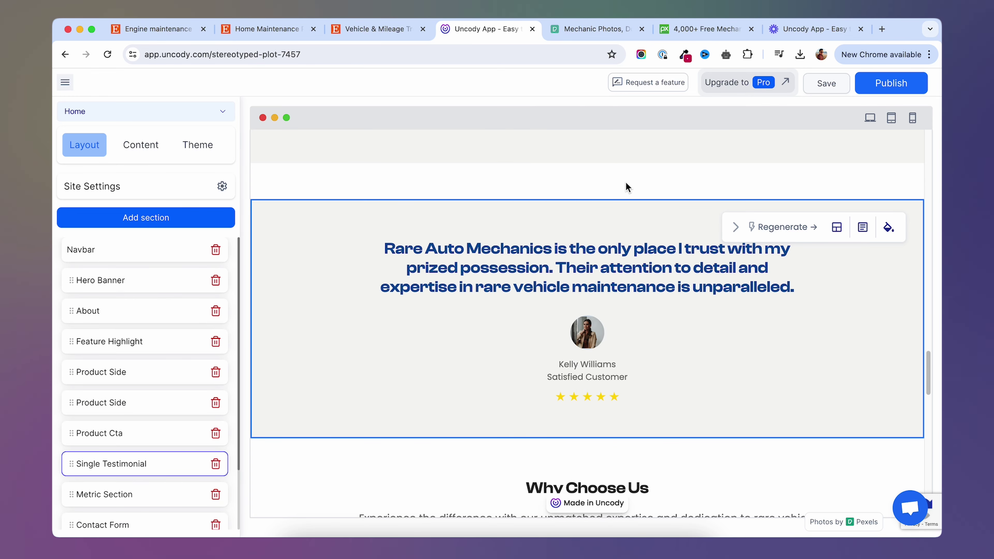
Review the lower page, then select the tracker title heading in the product CTA.
{"action": "scroll", "coordinate": [510, 186], "scroll_direction": "down", "scroll_amount": 7}
{"action": "scroll", "coordinate": [510, 185], "scroll_direction": "down", "scroll_amount": 5}
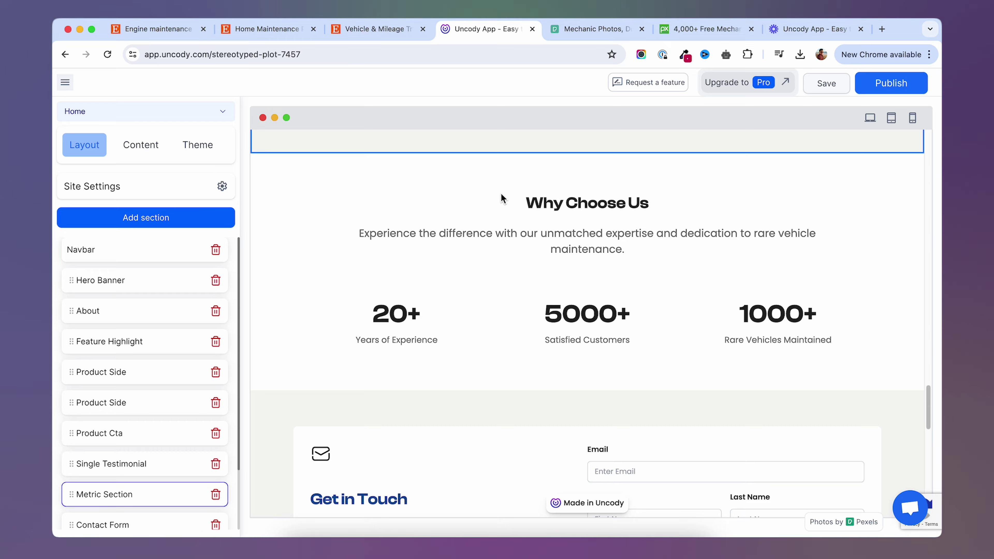
{"action": "scroll", "coordinate": [503, 198], "scroll_direction": "down", "scroll_amount": 4}
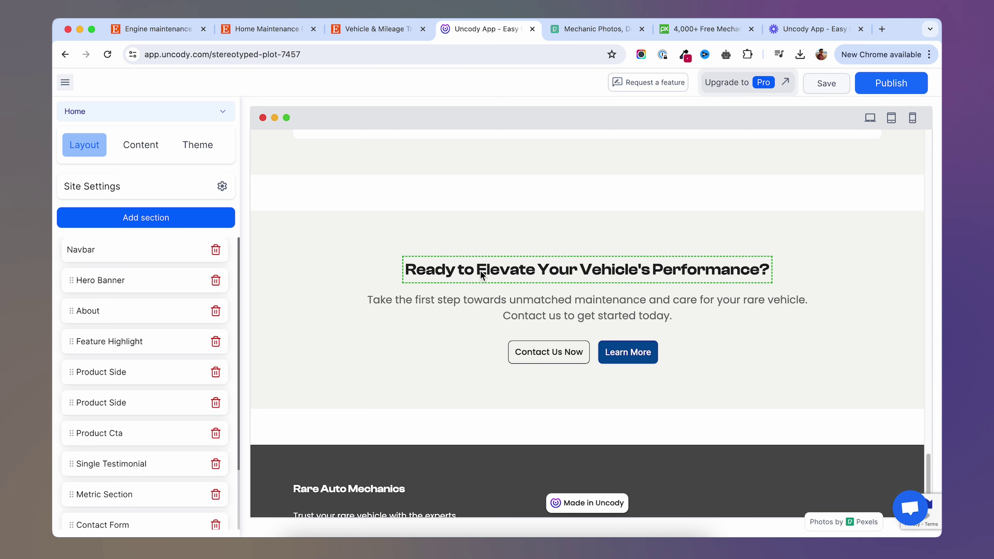
{"action": "scroll", "coordinate": [482, 274], "scroll_direction": "up", "scroll_amount": 20}
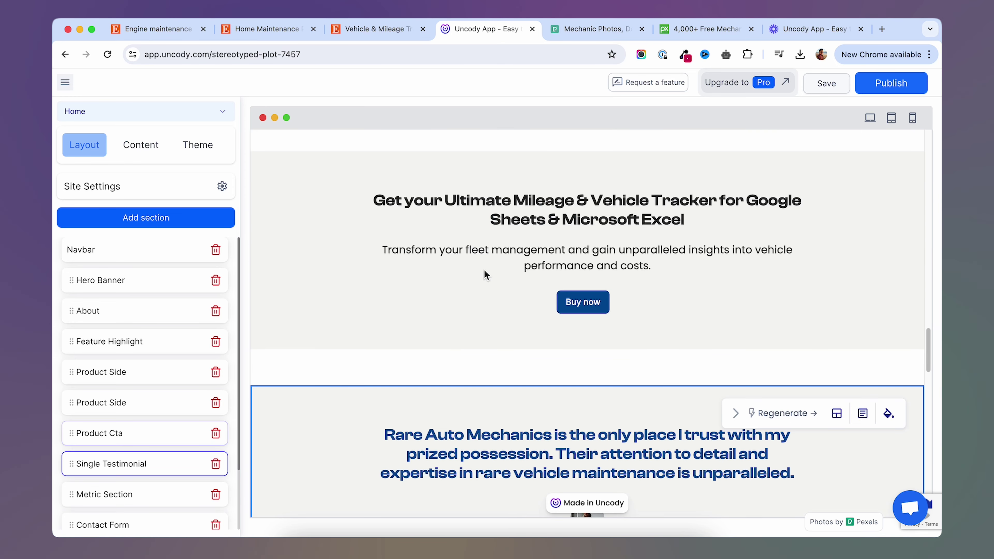
{"action": "scroll", "coordinate": [485, 274], "scroll_direction": "up", "scroll_amount": 2}
{"action": "left_click", "coordinate": [481, 302]}
{"action": "triple_click", "coordinate": [494, 299]}
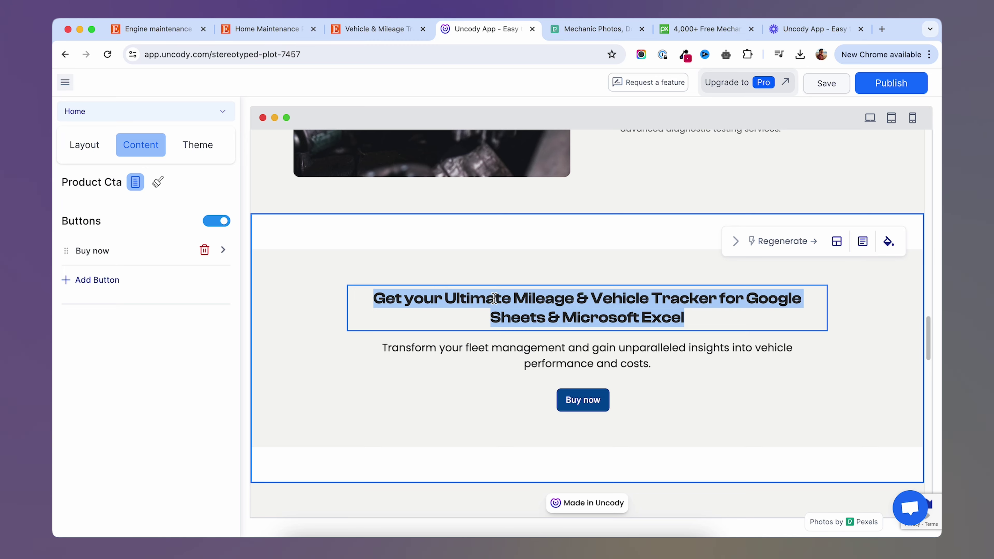
{"action": "scroll", "coordinate": [454, 404], "scroll_direction": "down", "scroll_amount": 10}
Paste the fleet management sentence over the closing CTA's paragraph.
{"action": "left_click", "coordinate": [472, 369]}
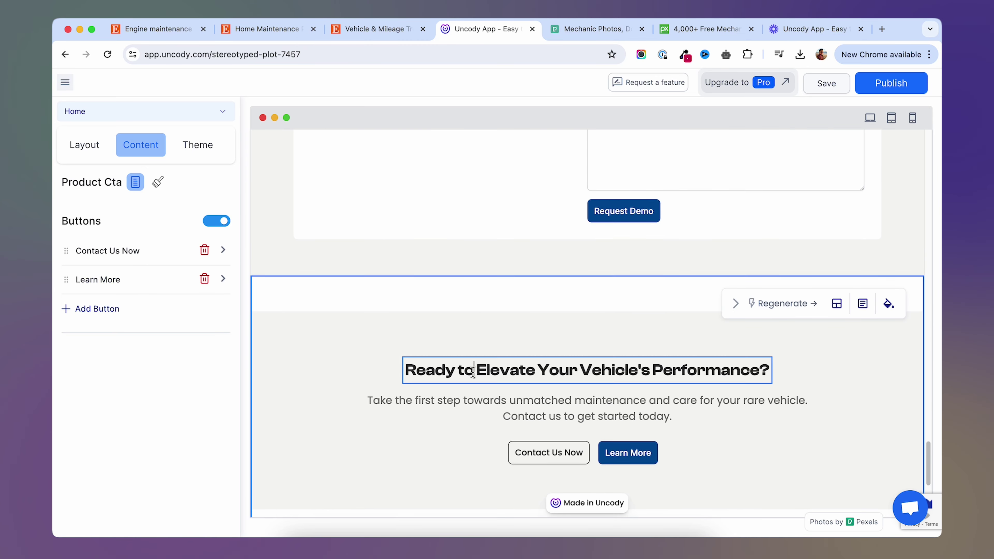
{"action": "scroll", "coordinate": [471, 386], "scroll_direction": "up", "scroll_amount": 10}
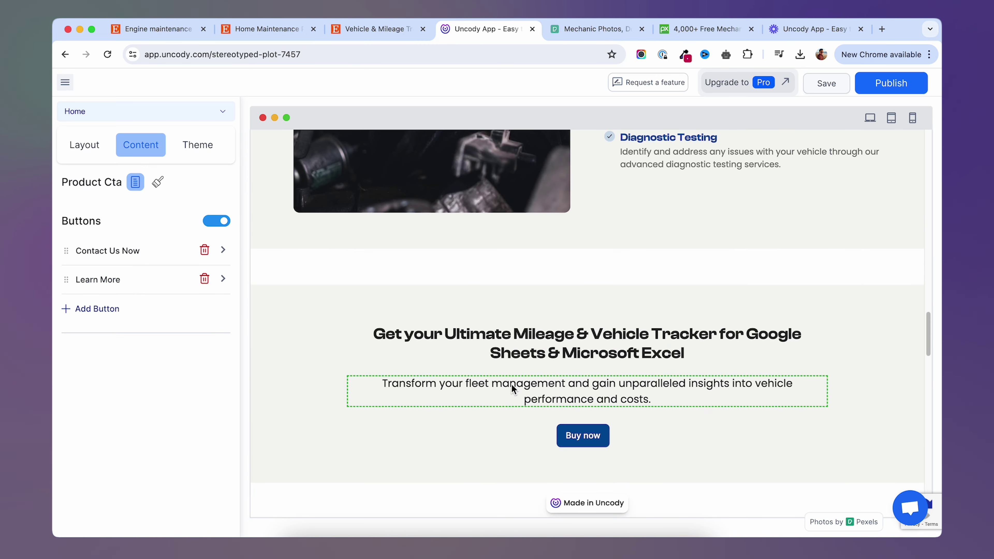
{"action": "left_click", "coordinate": [510, 385]}
{"action": "triple_click", "coordinate": [511, 384]}
{"action": "key", "text": "cmd+c"}
{"action": "scroll", "coordinate": [508, 400], "scroll_direction": "down", "scroll_amount": 10}
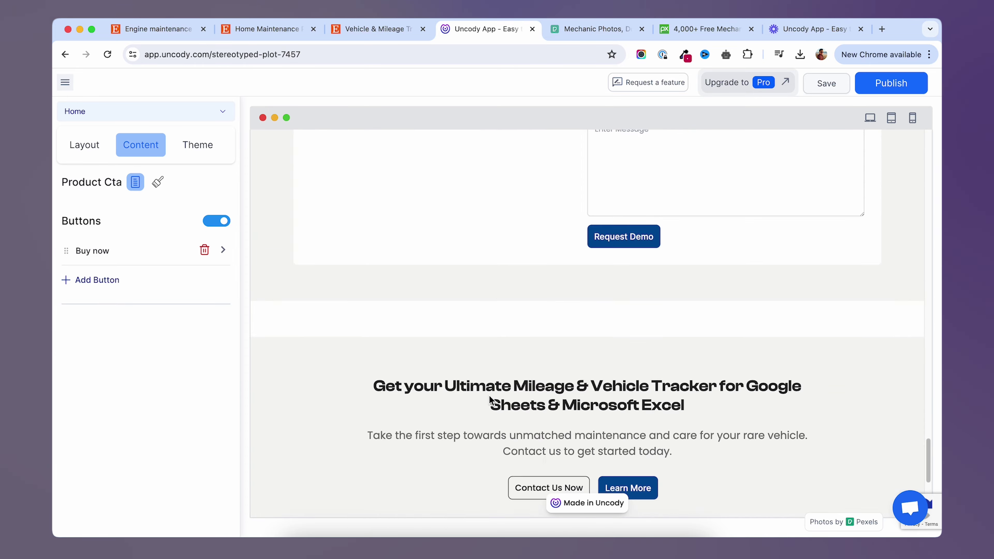
{"action": "triple_click", "coordinate": [510, 309]}
{"action": "key", "text": "cmd+v"}
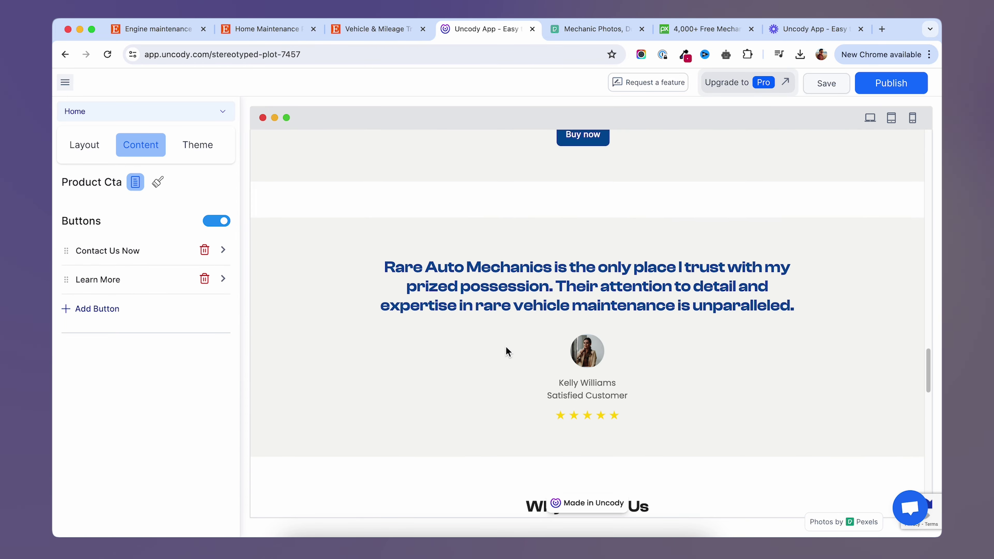
{"action": "scroll", "coordinate": [506, 351], "scroll_direction": "down", "scroll_amount": 1}
{"action": "left_click", "coordinate": [493, 371]}
Delete Contact Us Now and make the remaining button open a Stripe payment popup.
{"action": "left_click", "coordinate": [204, 250]}
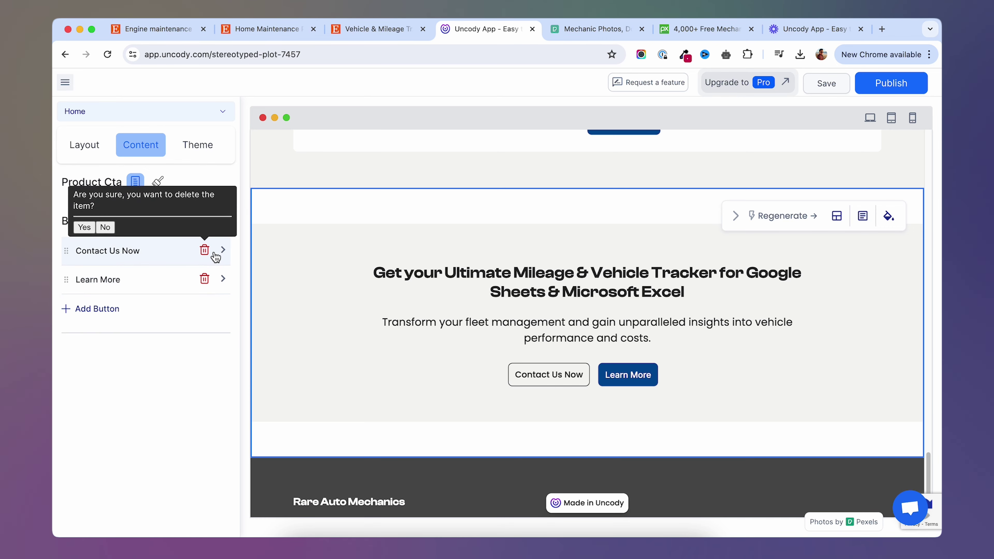
{"action": "left_click", "coordinate": [92, 227]}
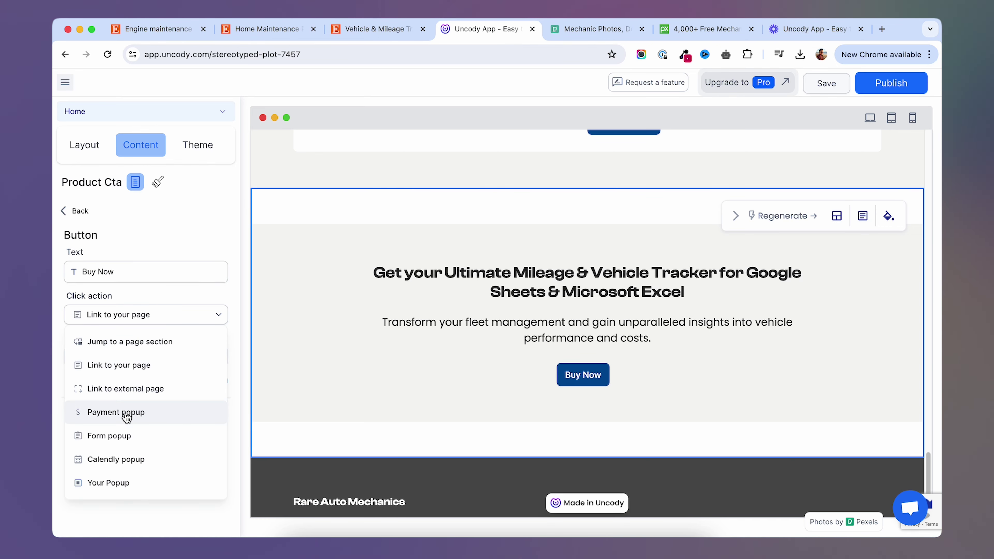
{"action": "left_click", "coordinate": [124, 414]}
{"action": "left_click", "coordinate": [124, 354]}
{"action": "left_click", "coordinate": [117, 381]}
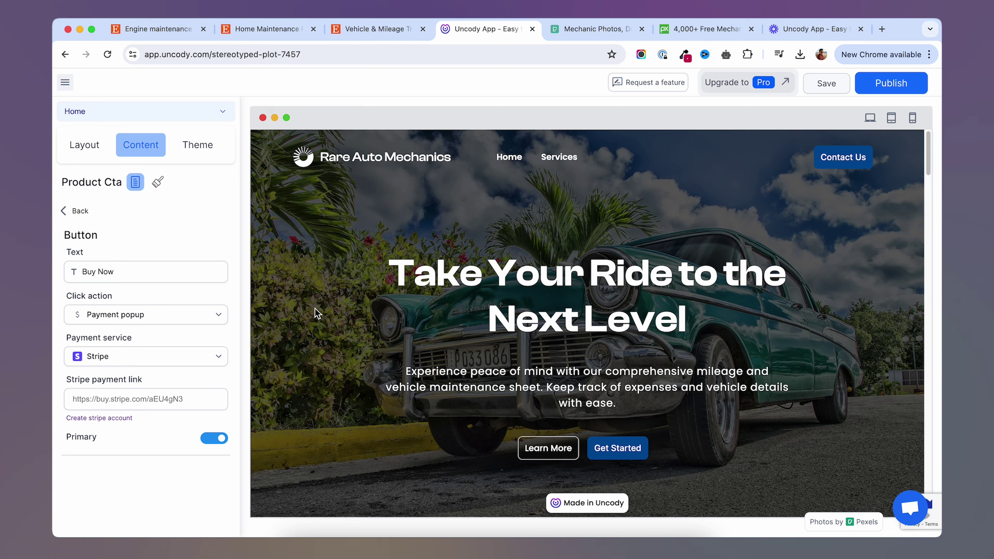
Show the Layout section list, drop About back in place, and glance at its settings.
{"action": "scroll", "coordinate": [318, 311], "scroll_direction": "down", "scroll_amount": 15}
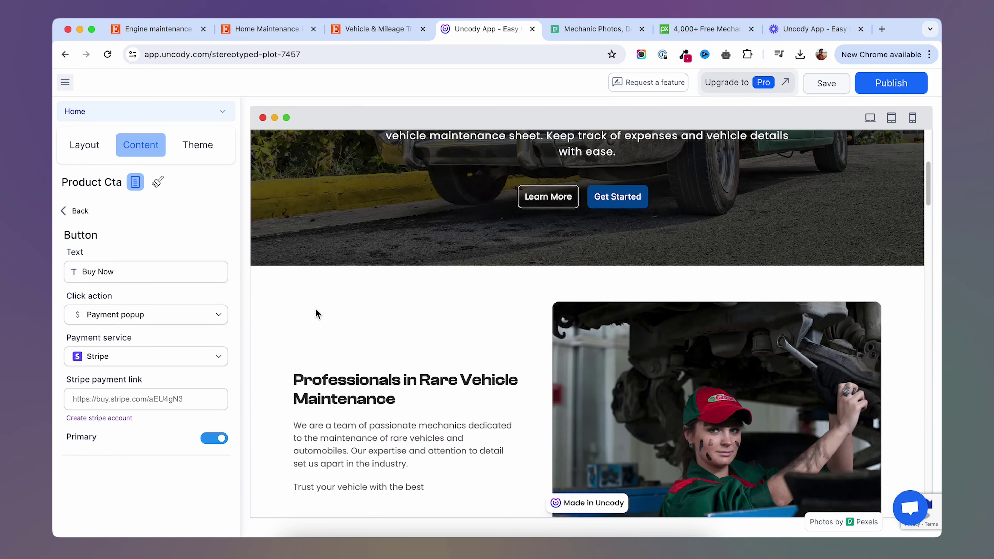
{"action": "scroll", "coordinate": [319, 313], "scroll_direction": "down", "scroll_amount": 4}
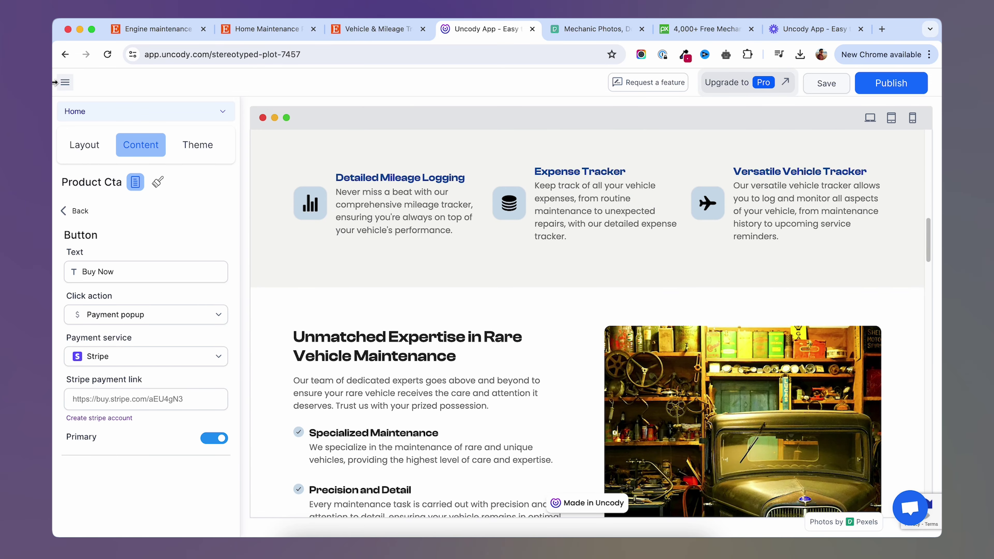
{"action": "left_click", "coordinate": [88, 150]}
{"action": "left_click_drag", "start_coordinate": [71, 315], "coordinate": [76, 313]}
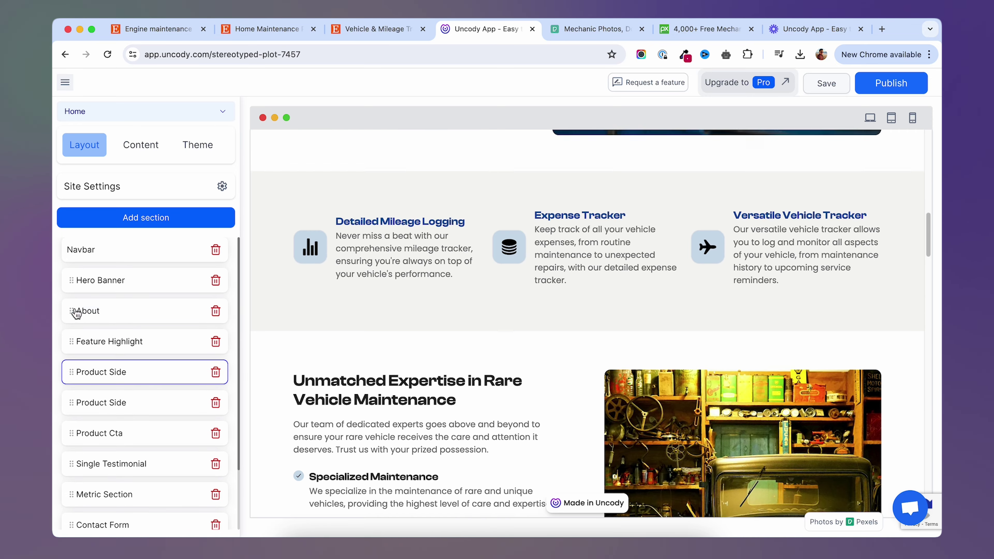
{"action": "left_click", "coordinate": [88, 311]}
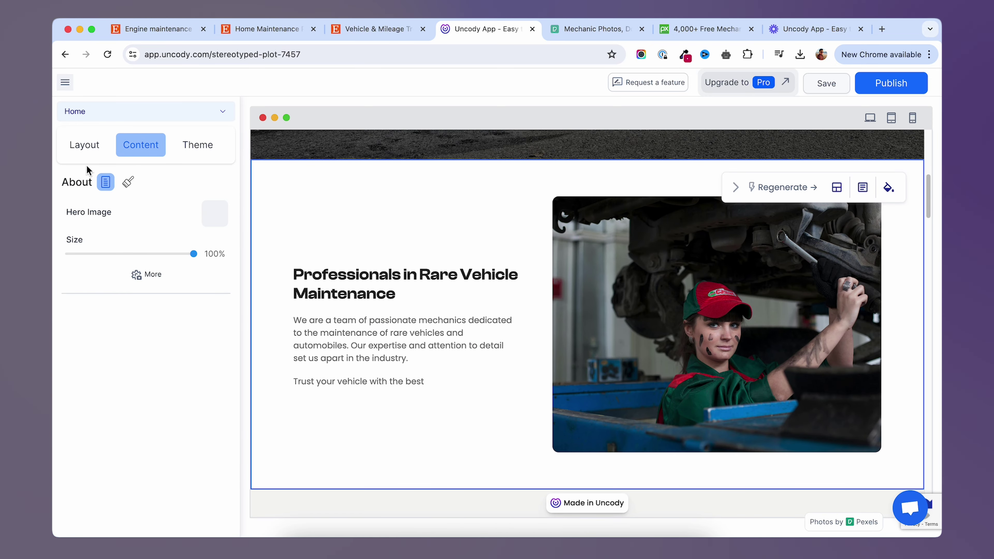
{"action": "left_click", "coordinate": [83, 144]}
Browse the addable section designs without adding one, then scroll the preview back to the top.
{"action": "left_click", "coordinate": [150, 226]}
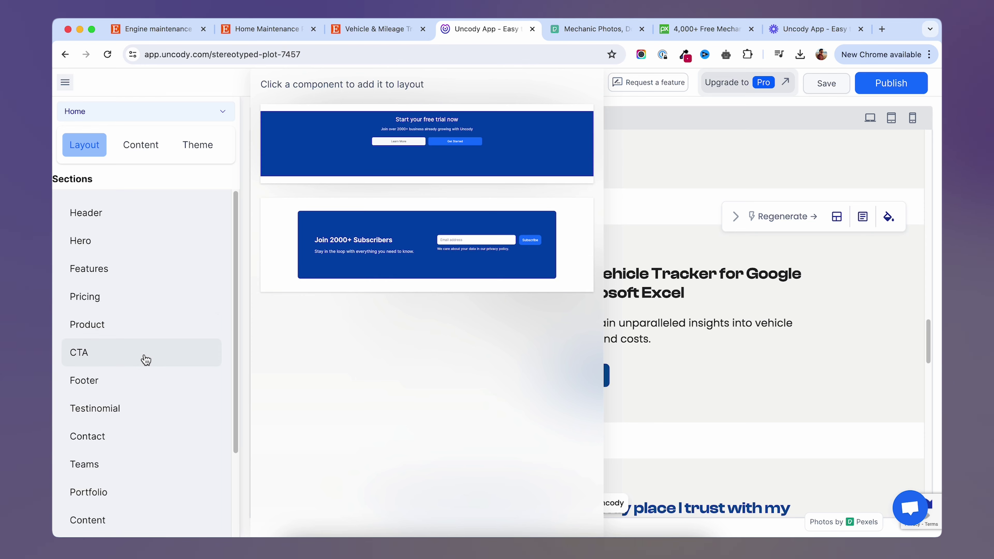
{"action": "mouse_move", "coordinate": [113, 409]}
{"action": "left_click", "coordinate": [258, 154]}
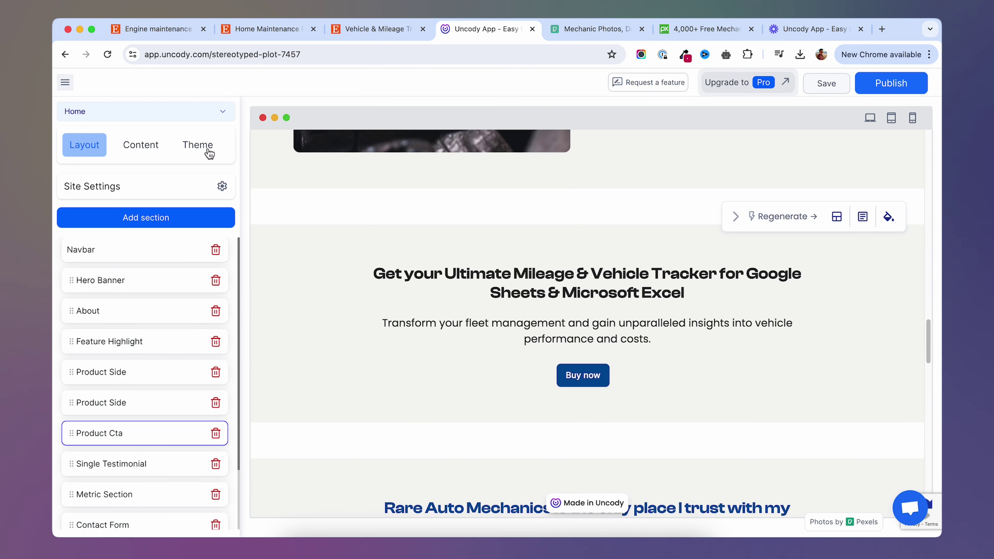
{"action": "scroll", "coordinate": [216, 364], "scroll_direction": "down", "scroll_amount": 2}
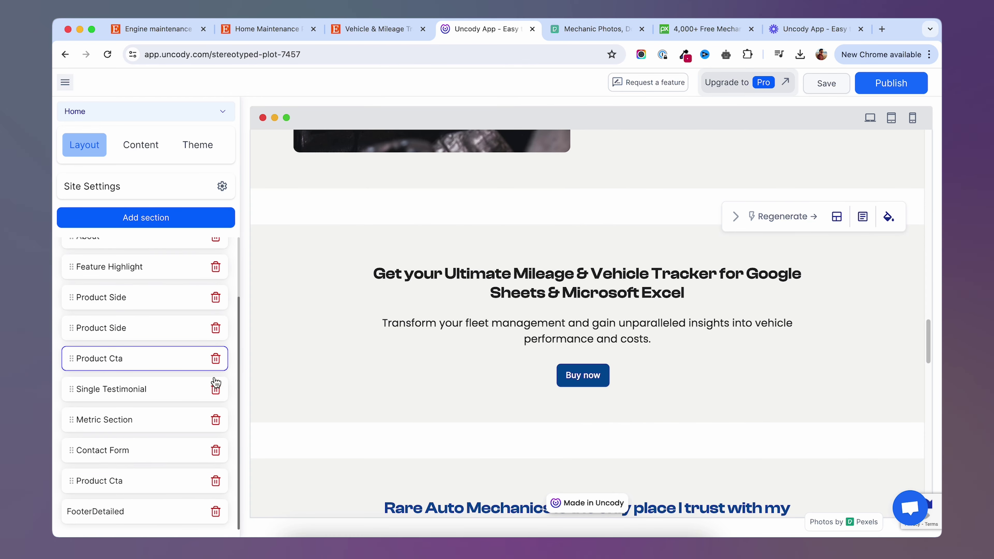
{"action": "scroll", "coordinate": [367, 391], "scroll_direction": "up", "scroll_amount": 15}
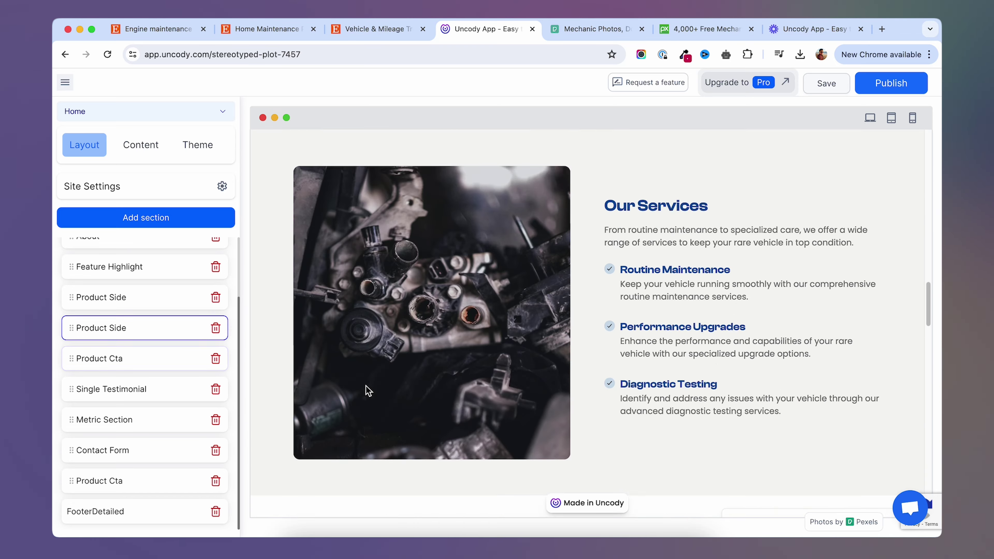
{"action": "scroll", "coordinate": [376, 376], "scroll_direction": "up", "scroll_amount": 10}
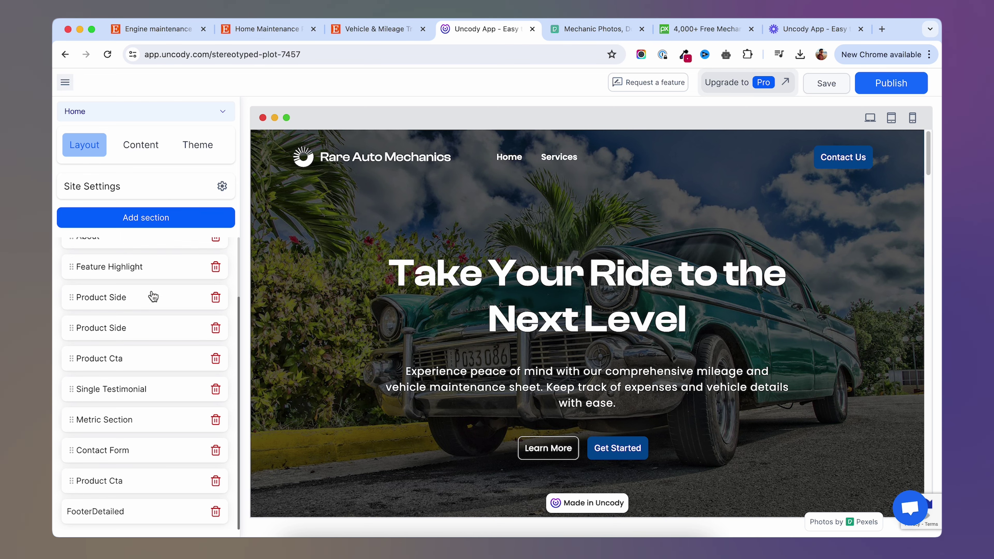
{"action": "scroll", "coordinate": [143, 340], "scroll_direction": "up", "scroll_amount": 2}
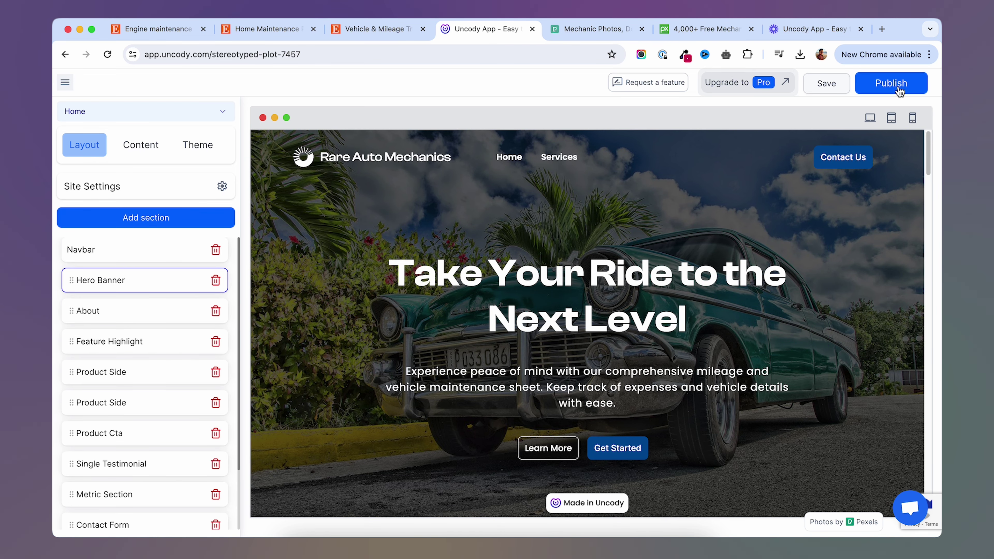
Publish the site at mastermechanic.uncody.site and open the live site in a new tab.
{"action": "left_click", "coordinate": [898, 90]}
{"action": "left_click", "coordinate": [813, 132]}
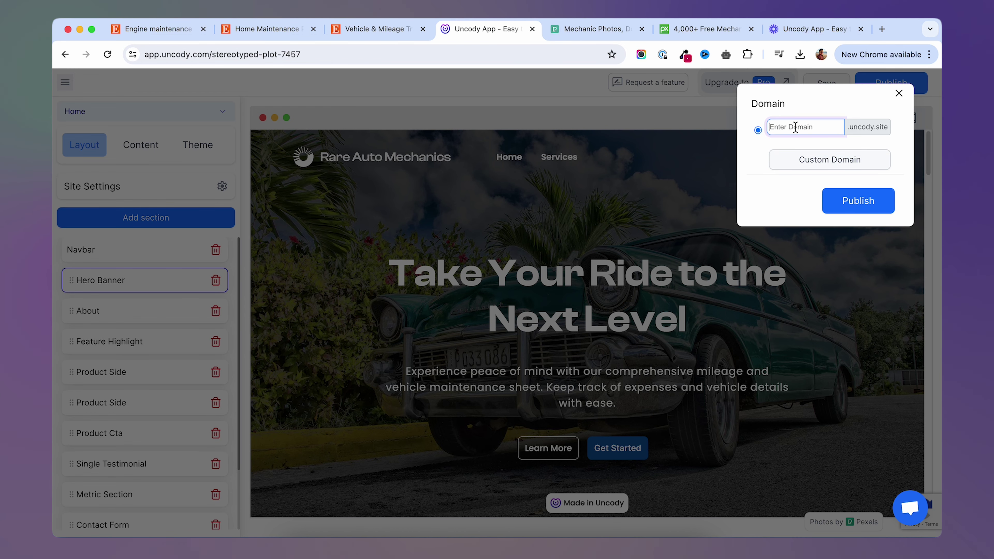
{"action": "type", "text": "mastermechanic"}
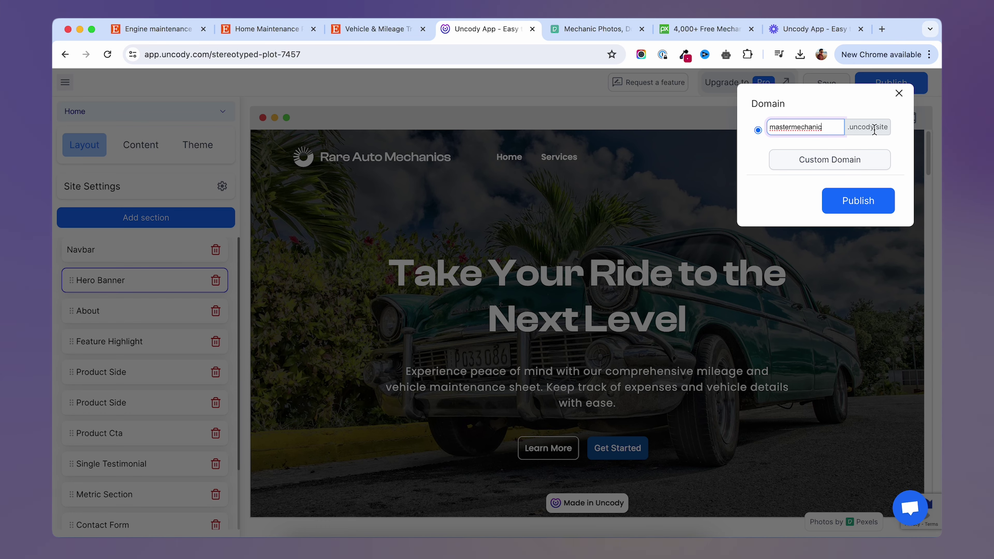
{"action": "left_click", "coordinate": [818, 163]}
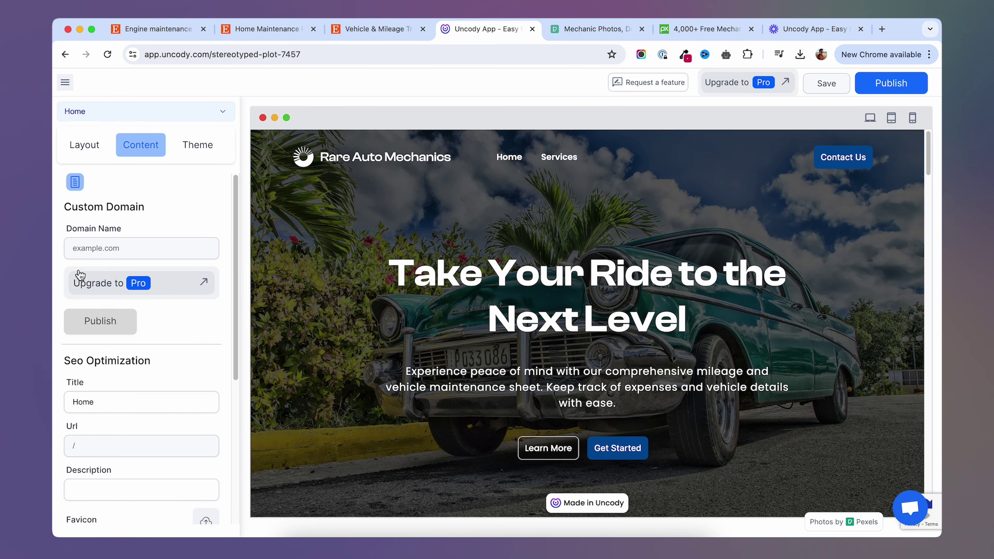
{"action": "left_click", "coordinate": [174, 292]}
{"action": "left_click", "coordinate": [151, 270]}
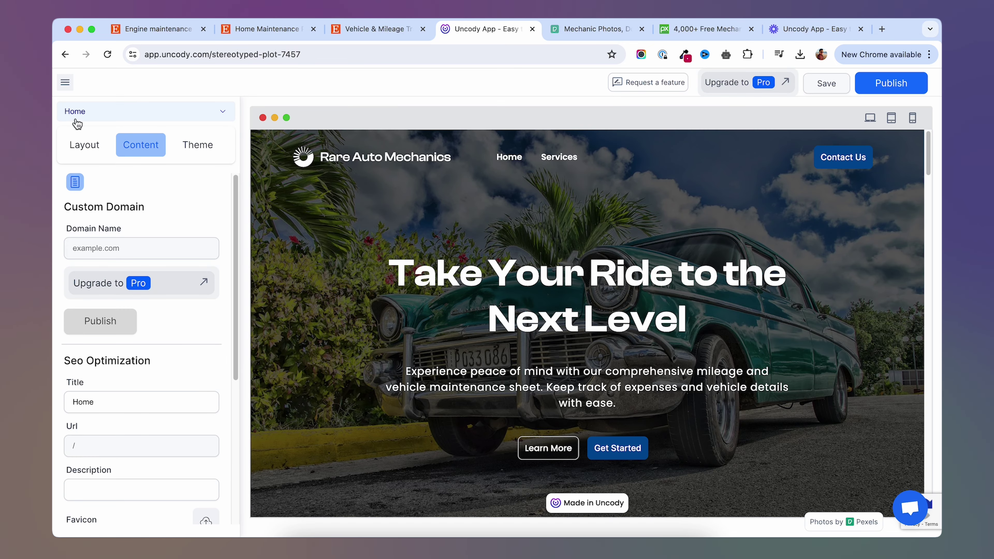
{"action": "left_click", "coordinate": [888, 83]}
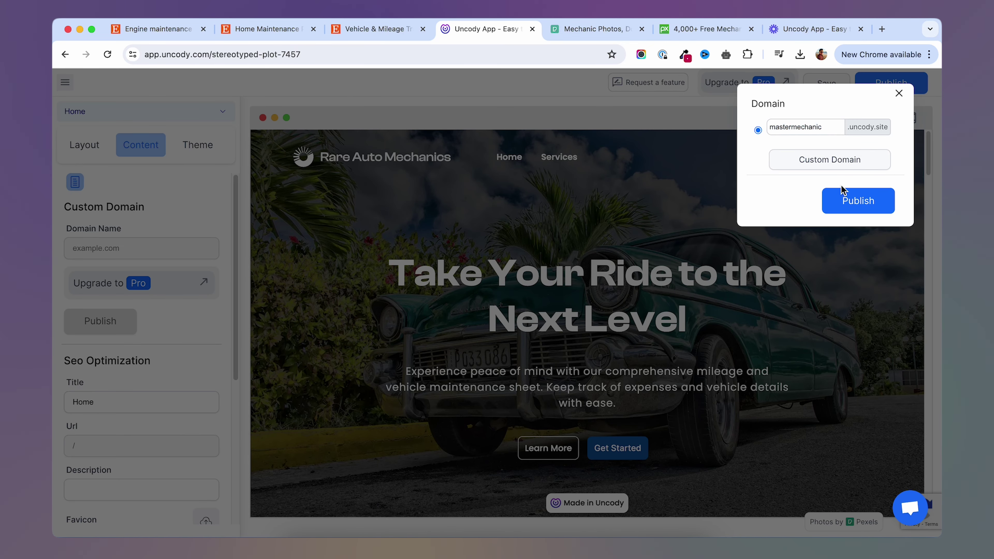
{"action": "left_click", "coordinate": [857, 200]}
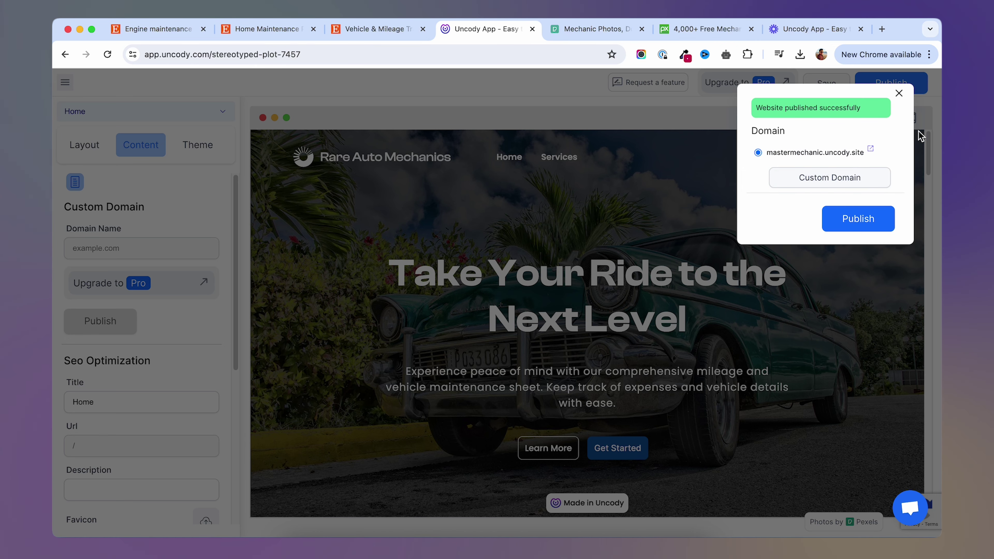
{"action": "left_click", "coordinate": [871, 152]}
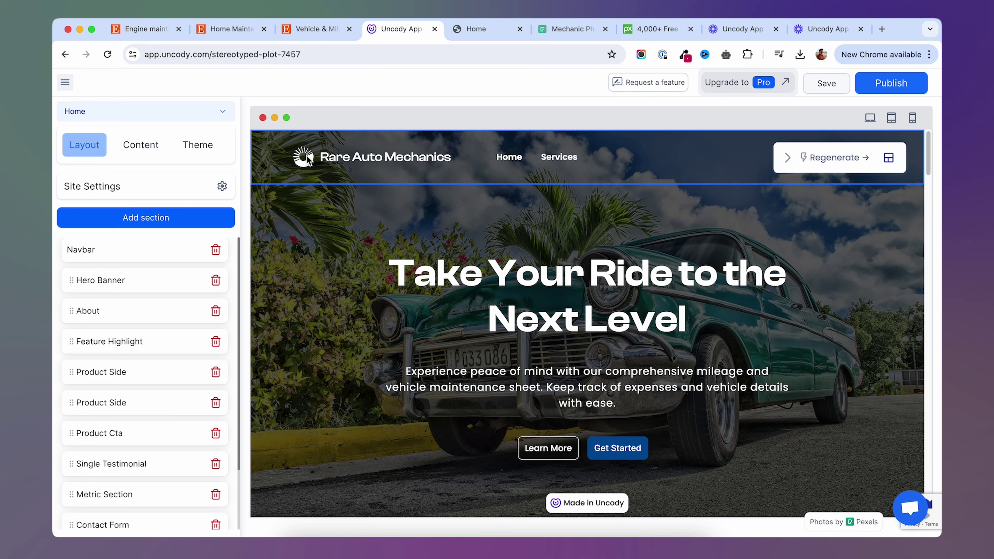
Change the navbar logo text from 'Auto Mechanics' to 'Master Mechanic'.
{"action": "left_click", "coordinate": [369, 161]}
{"action": "left_click_drag", "start_coordinate": [353, 160], "coordinate": [452, 159]}
{"action": "left_click", "coordinate": [419, 157]}
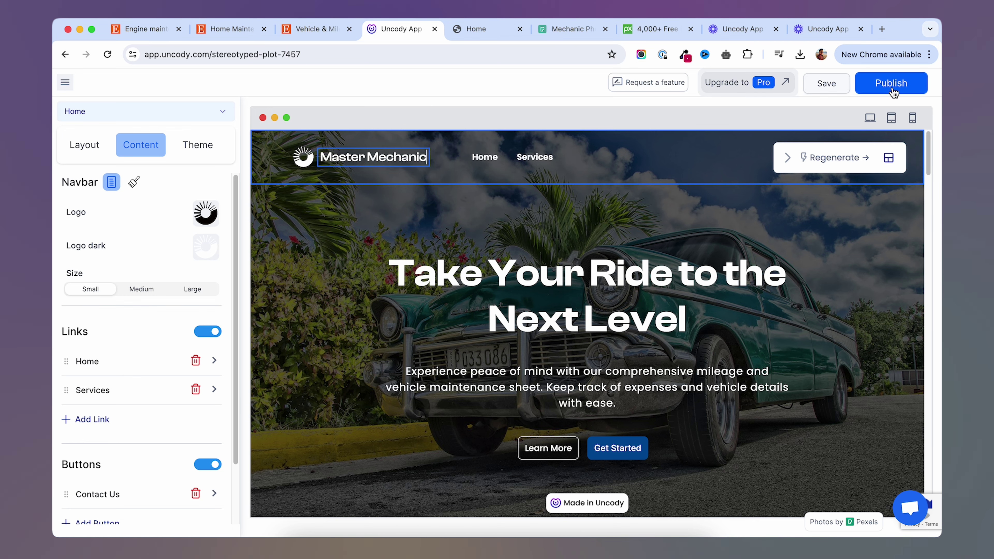
Republish the site and open it live at mastermechanic.uncody.site.
{"action": "left_click", "coordinate": [893, 92]}
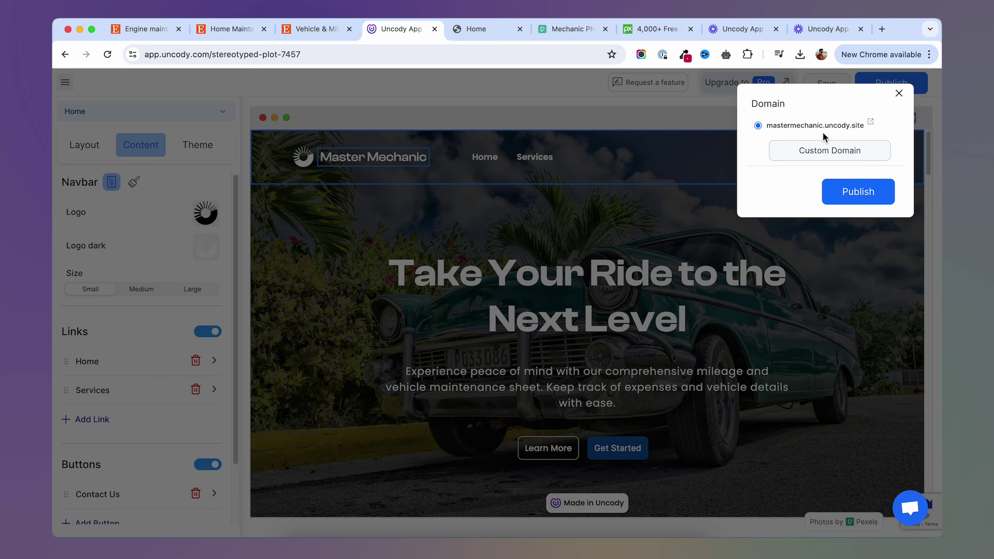
{"action": "left_click", "coordinate": [856, 194]}
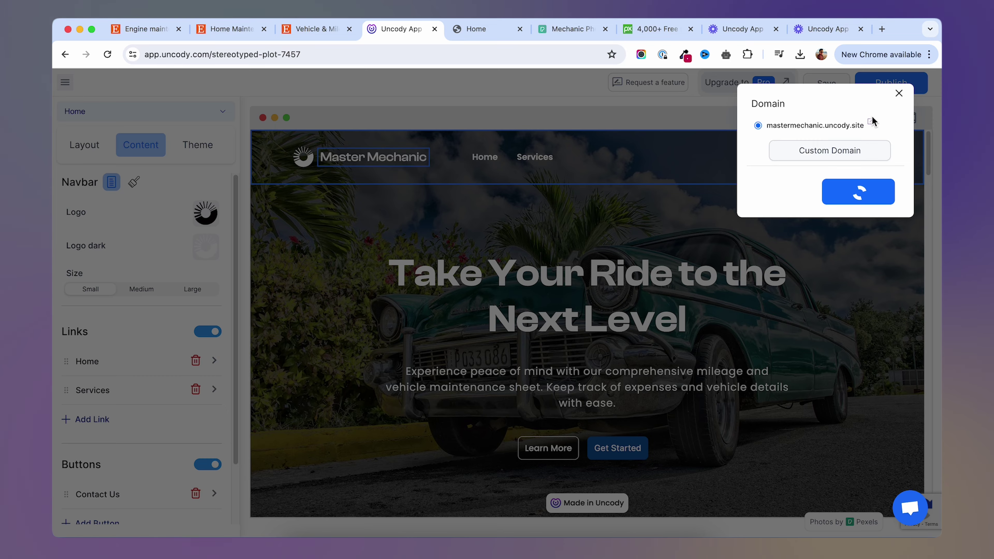
{"action": "left_click", "coordinate": [867, 152]}
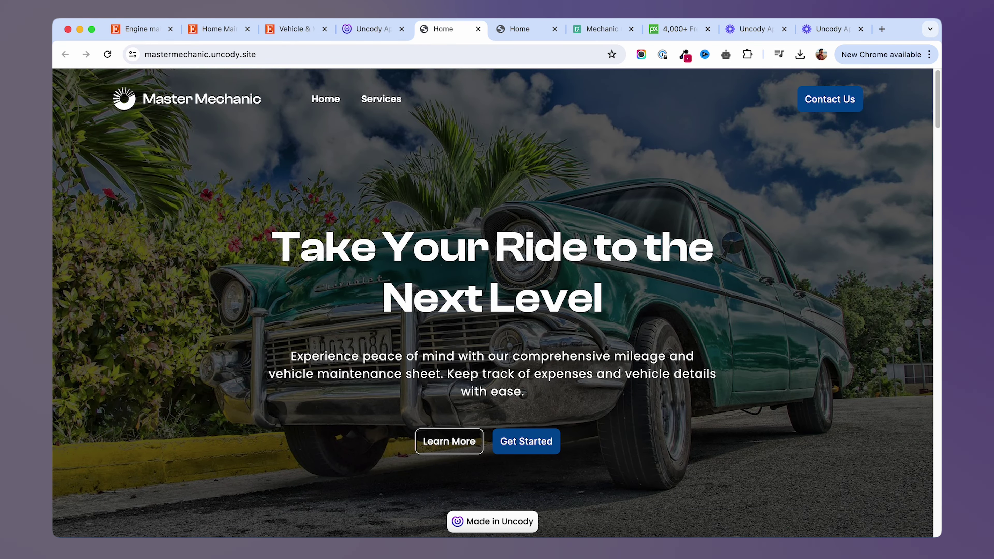
Scroll the published page down to the Buy now section and back up.
{"action": "scroll", "coordinate": [331, 272], "scroll_direction": "down", "scroll_amount": 20}
{"action": "scroll", "coordinate": [330, 271], "scroll_direction": "up", "scroll_amount": 5}
{"action": "scroll", "coordinate": [330, 271], "scroll_direction": "up", "scroll_amount": 2}
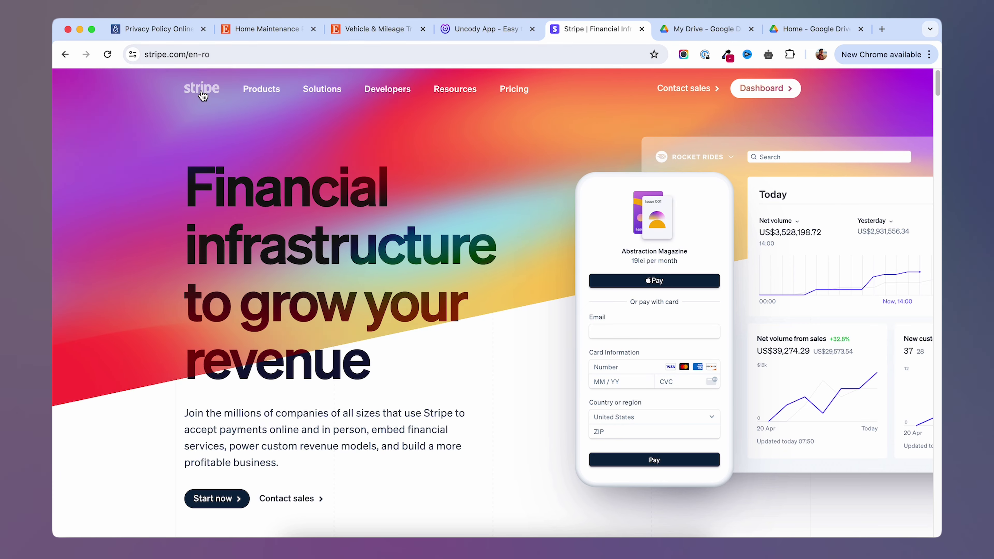
Go to the Stripe dashboard's Product catalog and start adding a new product.
{"action": "left_click", "coordinate": [762, 88]}
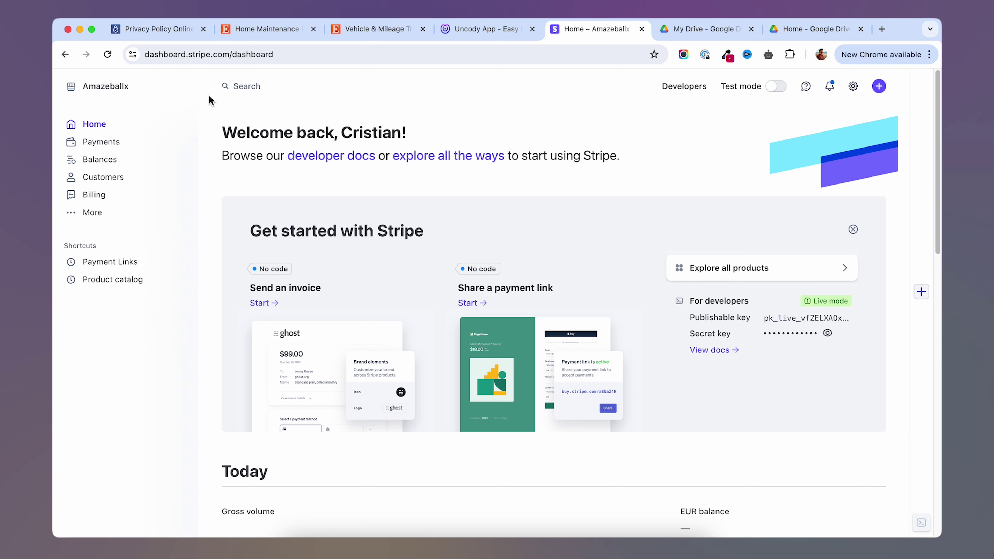
{"action": "left_click", "coordinate": [93, 215]}
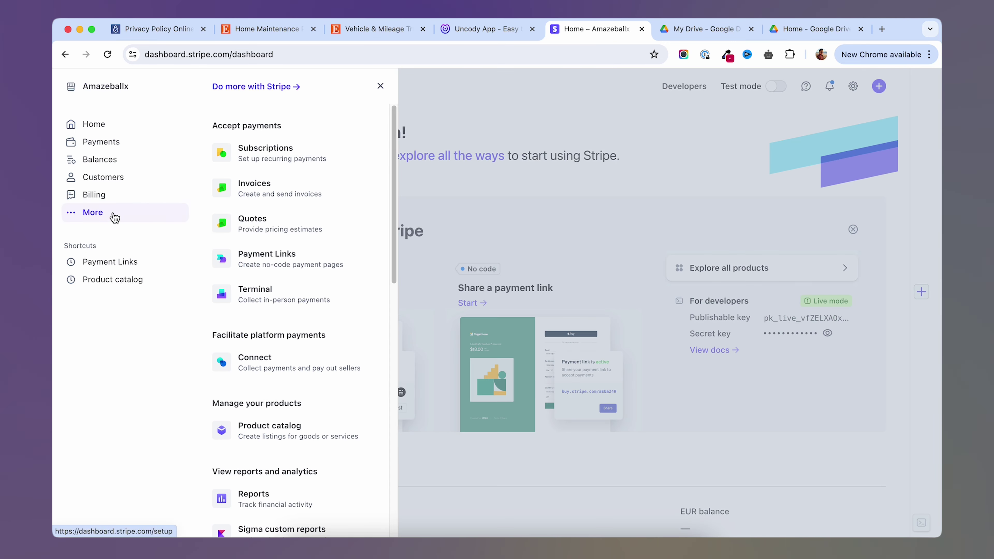
{"action": "left_click", "coordinate": [273, 430]}
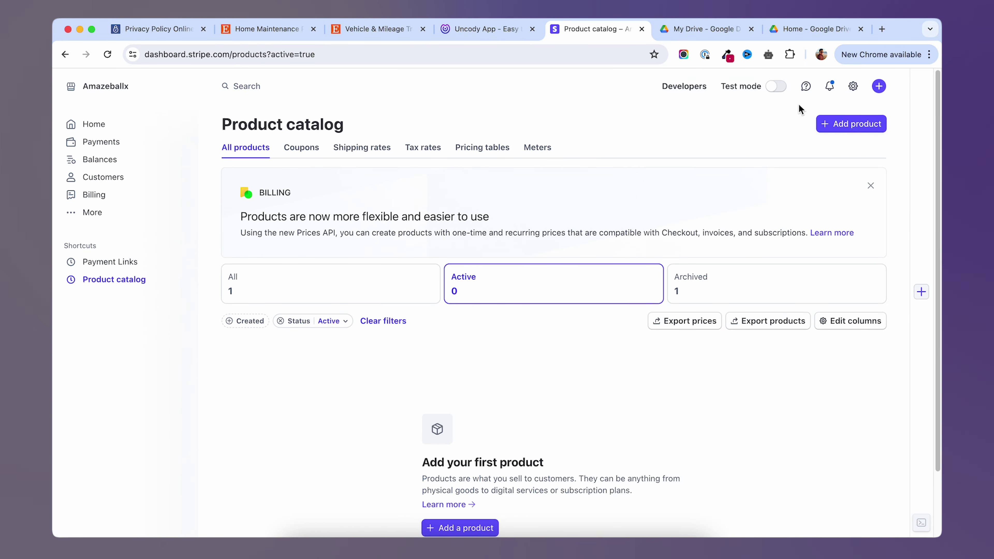
{"action": "left_click", "coordinate": [847, 129]}
Save a one-off product named 'Master Mechanic' priced at 5 EUR.
{"action": "type", "text": "Master M"}
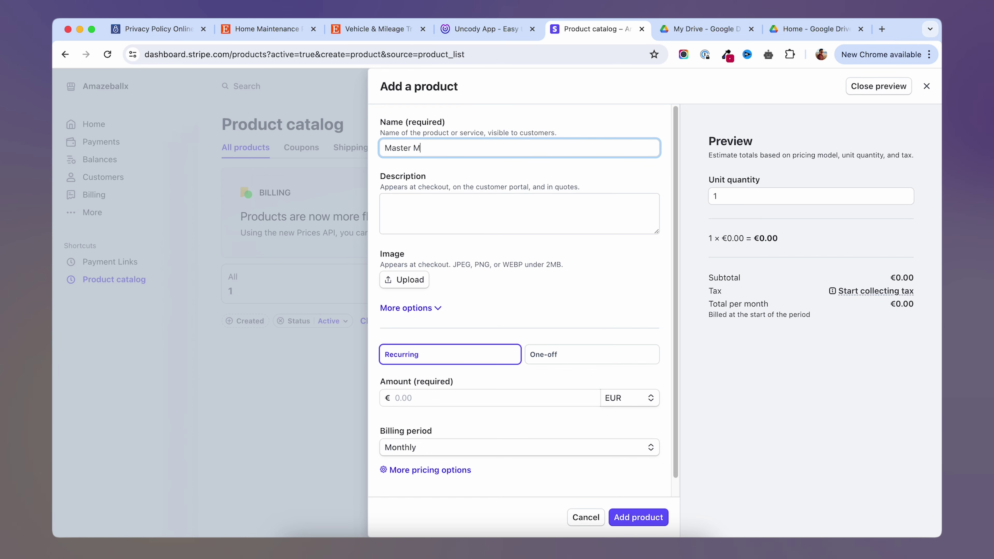
{"action": "type", "text": "echanic"}
{"action": "left_click", "coordinate": [444, 218]}
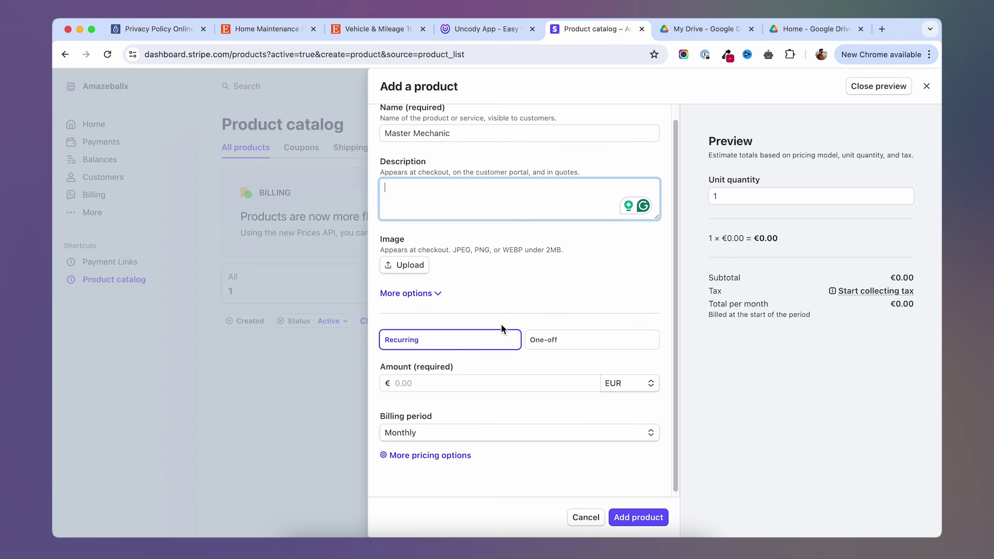
{"action": "left_click", "coordinate": [471, 349]}
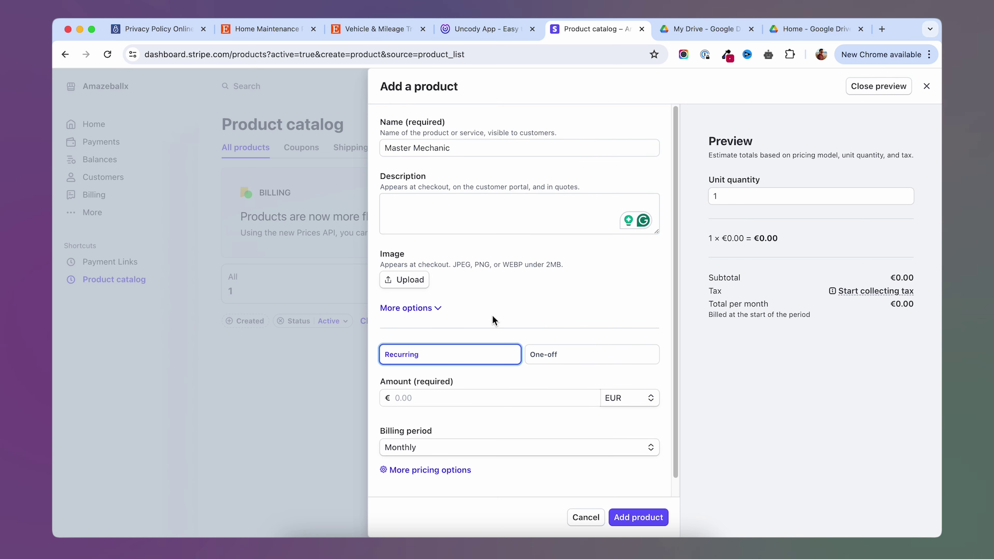
{"action": "left_click", "coordinate": [550, 360]}
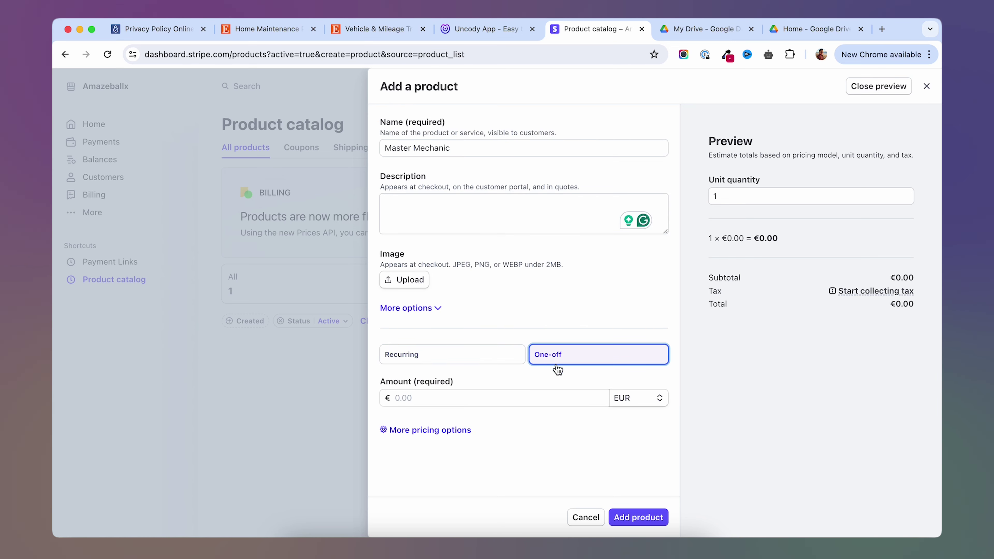
{"action": "left_click", "coordinate": [434, 400]}
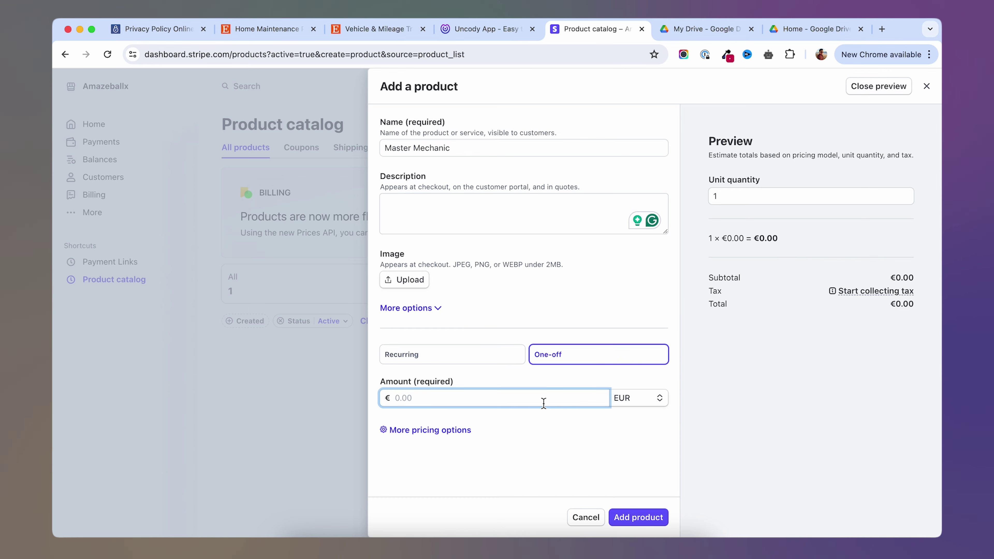
{"action": "type", "text": "5"}
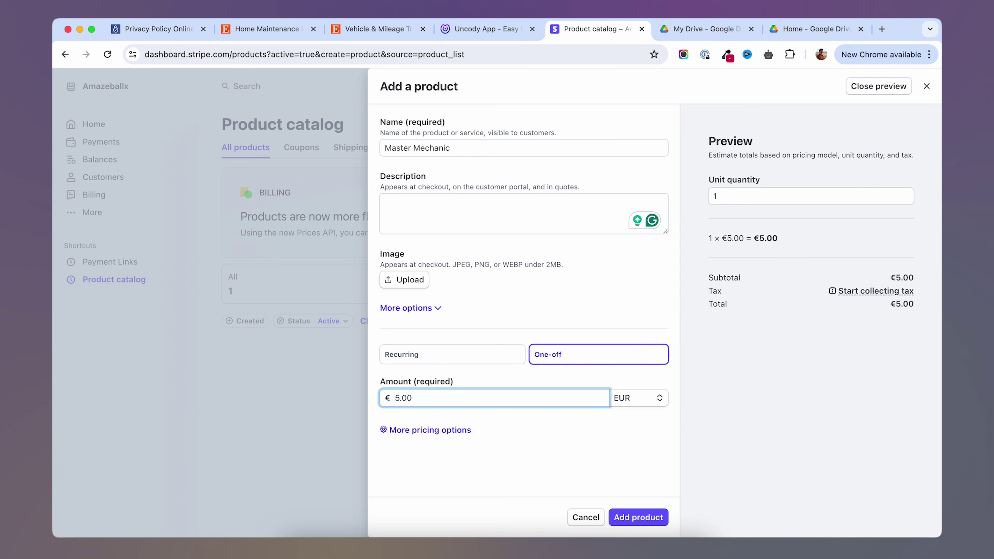
{"action": "left_click", "coordinate": [638, 400]}
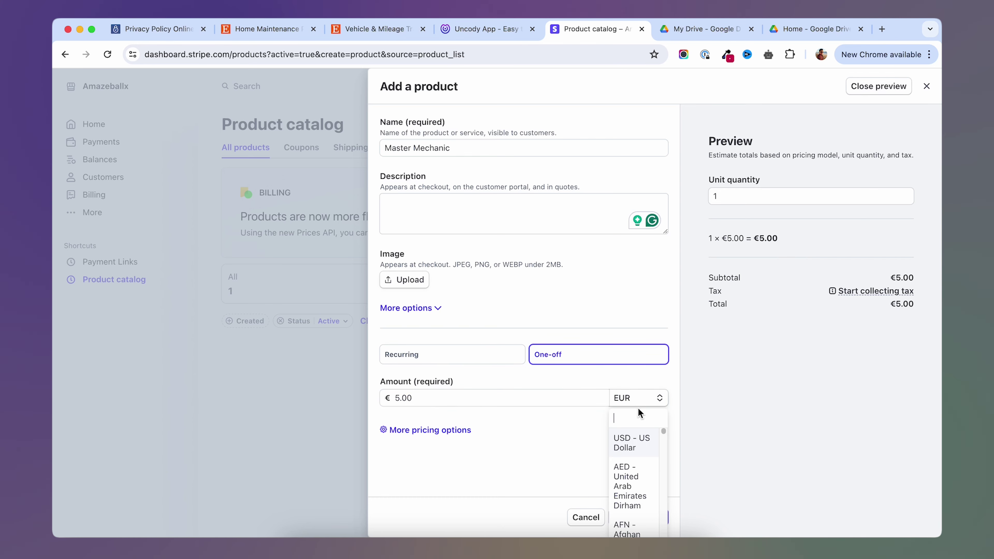
{"action": "left_click", "coordinate": [552, 427]}
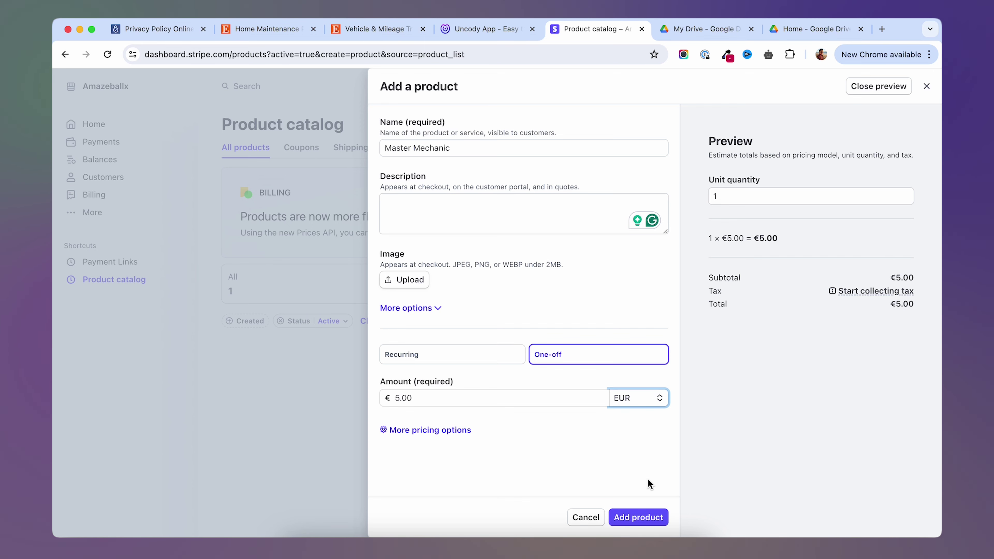
{"action": "left_click", "coordinate": [640, 518]}
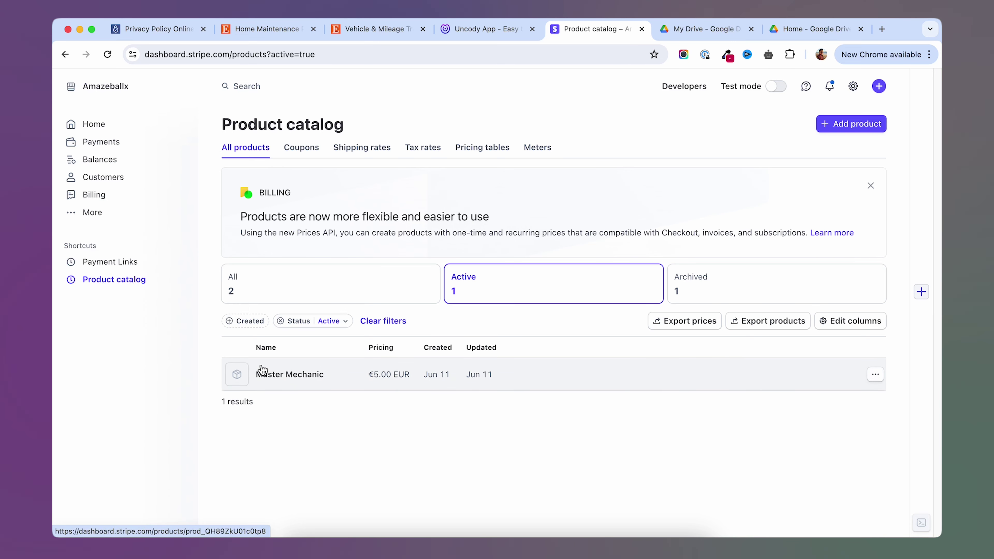
Start a new payment link for the €5.00 EUR Master Mechanic price, showing After payment settings.
{"action": "left_click", "coordinate": [109, 218]}
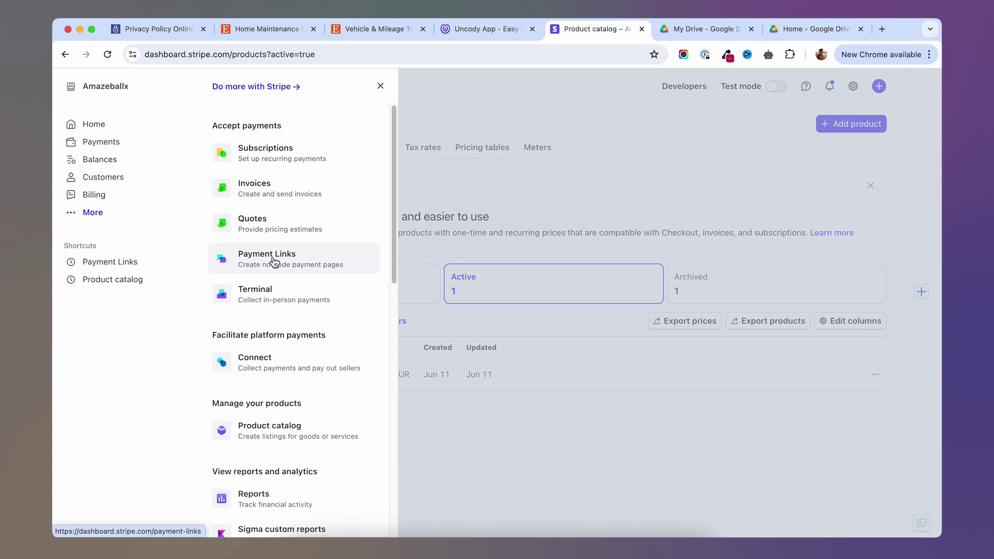
{"action": "left_click", "coordinate": [273, 259]}
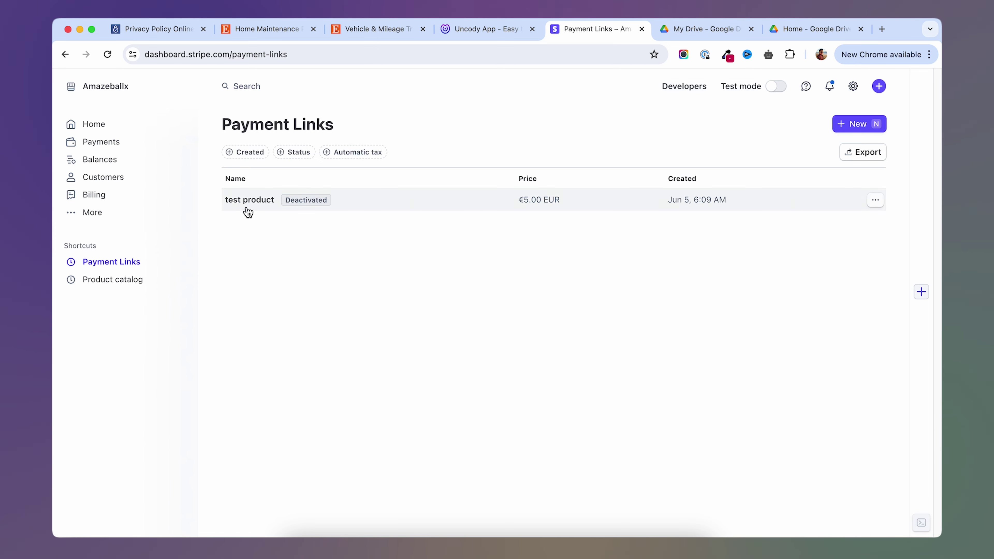
{"action": "left_click", "coordinate": [856, 125]}
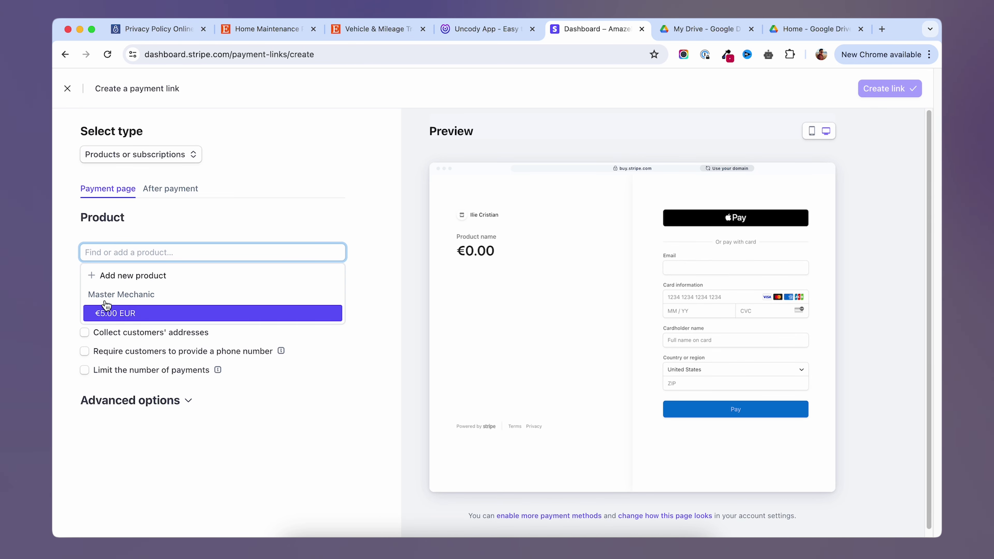
{"action": "left_click", "coordinate": [128, 321]}
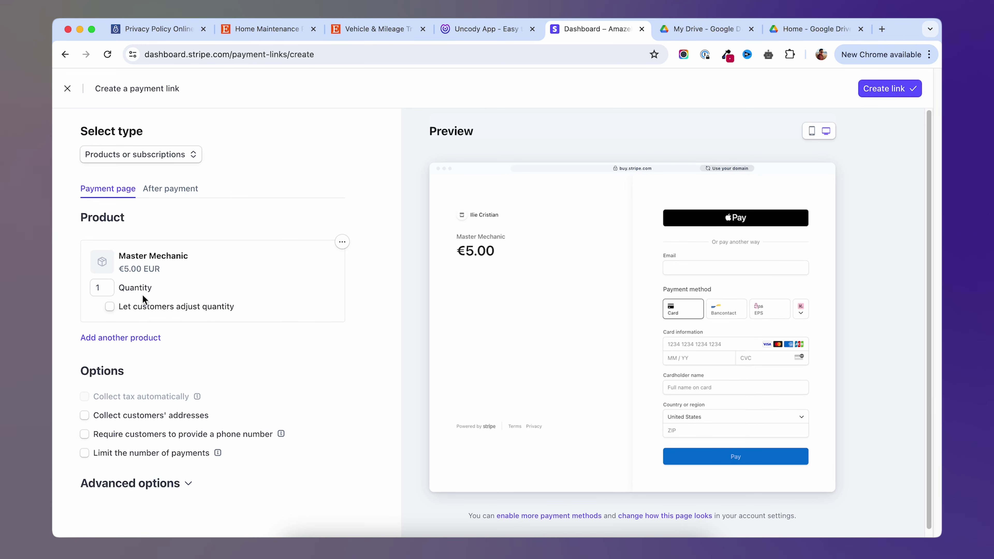
{"action": "scroll", "coordinate": [139, 293], "scroll_direction": "down", "scroll_amount": 1}
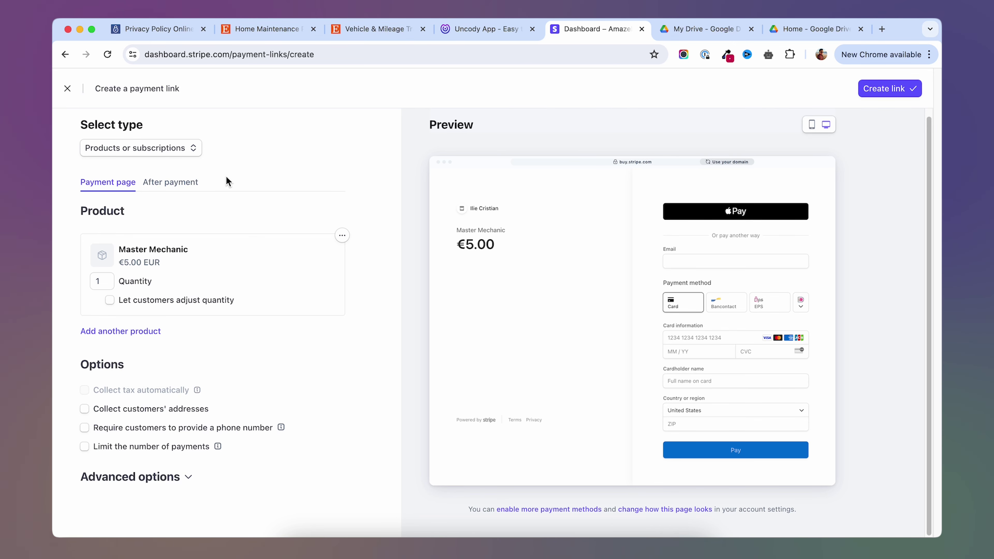
{"action": "left_click", "coordinate": [184, 191]}
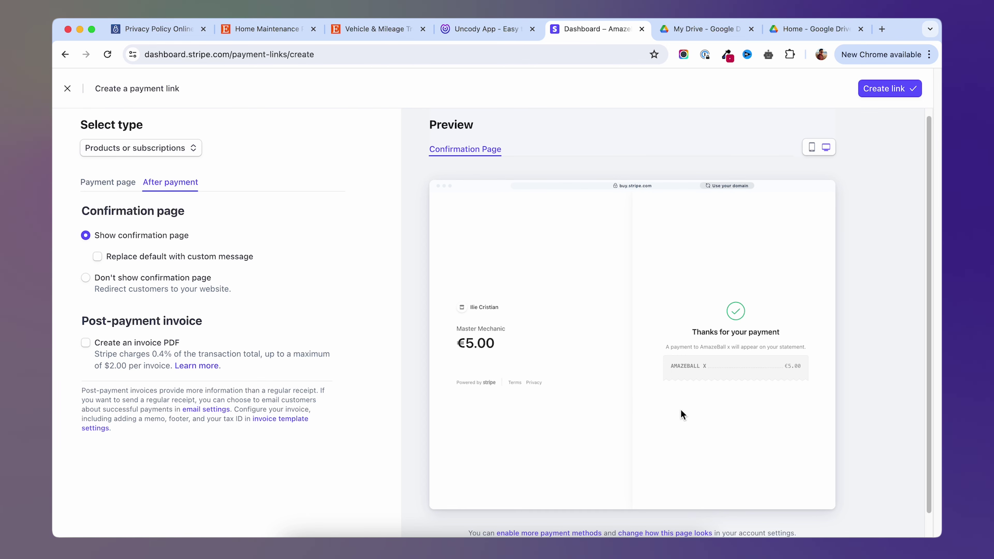
Use a custom confirmation message with the pasted thank-you text, ending it with a period.
{"action": "left_click", "coordinate": [97, 257]}
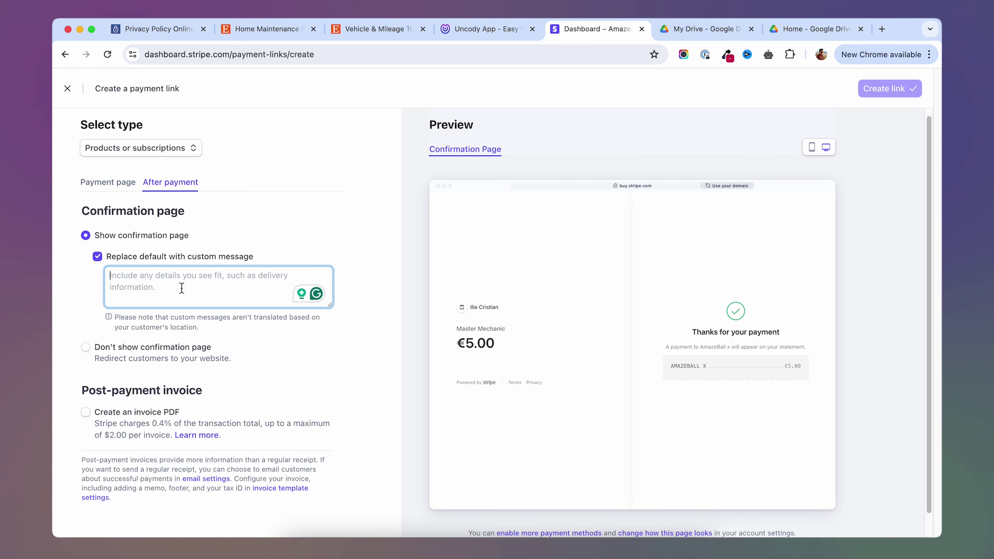
{"action": "type", "text": "Thank you for purchasing our Vehicle tracker! Please make sure to click the link below to receive your product. THE LINK WON'T BE AVAILABLE AFTER CLOSING THIS WINDOW>"}
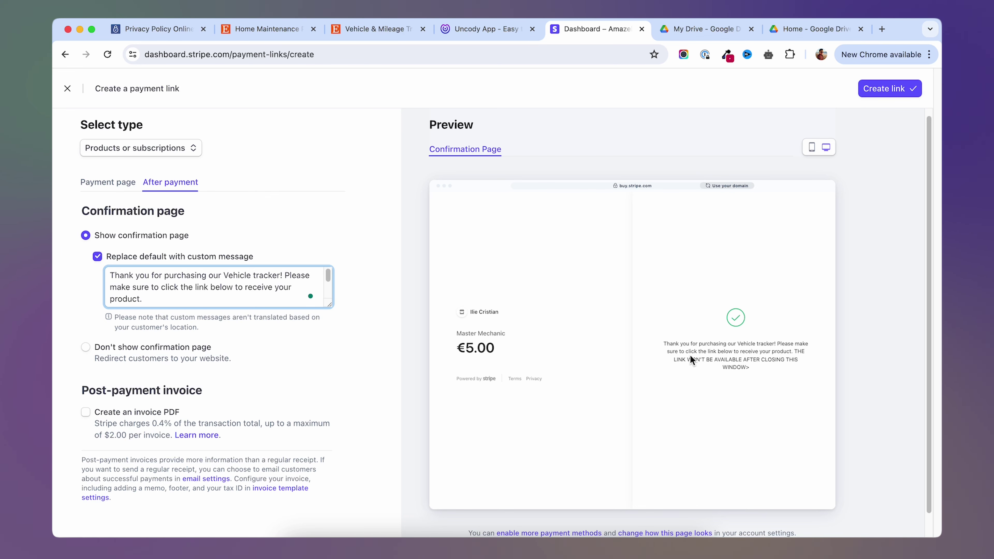
{"action": "scroll", "coordinate": [108, 286], "scroll_direction": "down", "scroll_amount": 2}
{"action": "key", "text": "BackSpace"}
{"action": "type", "text": "."}
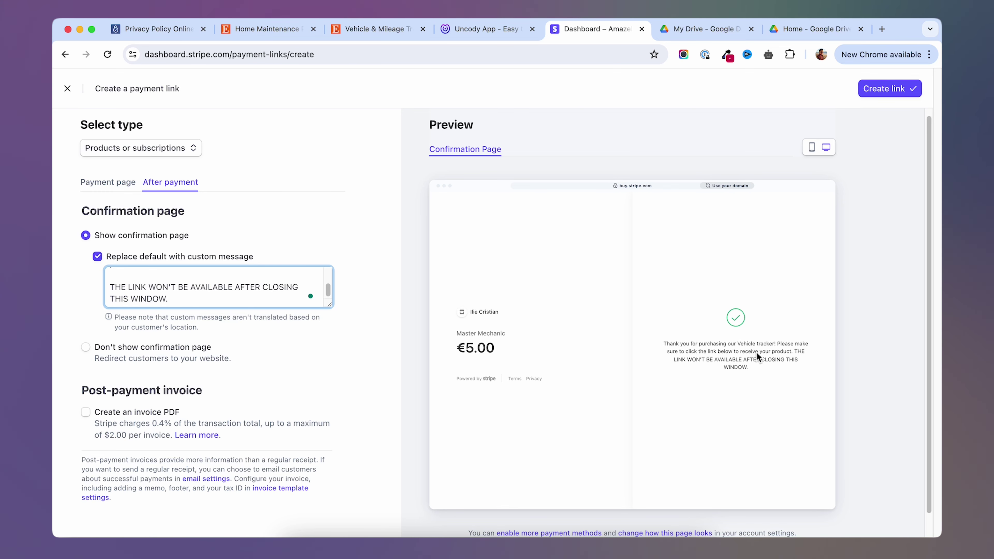
{"action": "scroll", "coordinate": [238, 292], "scroll_direction": "up", "scroll_amount": 1}
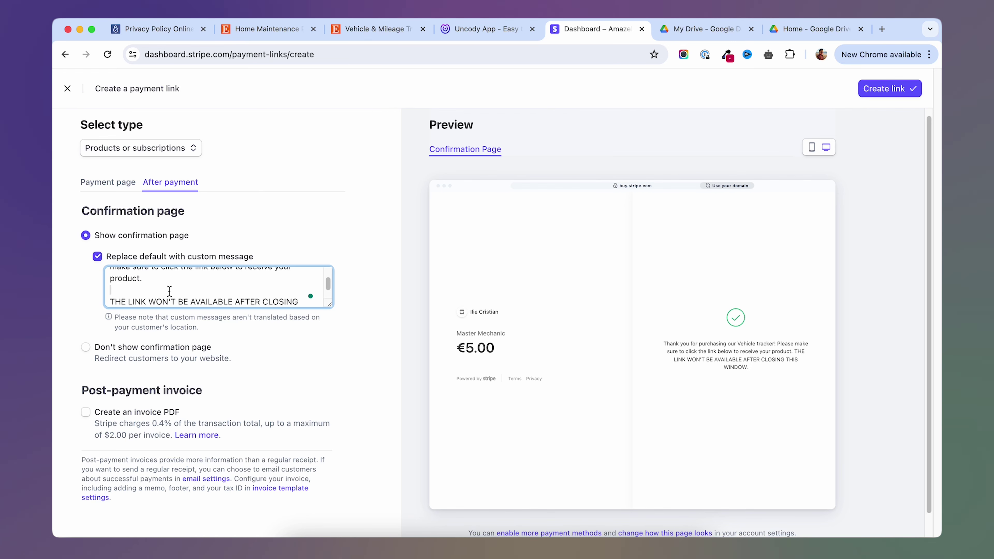
{"action": "middle_click", "coordinate": [665, 30]}
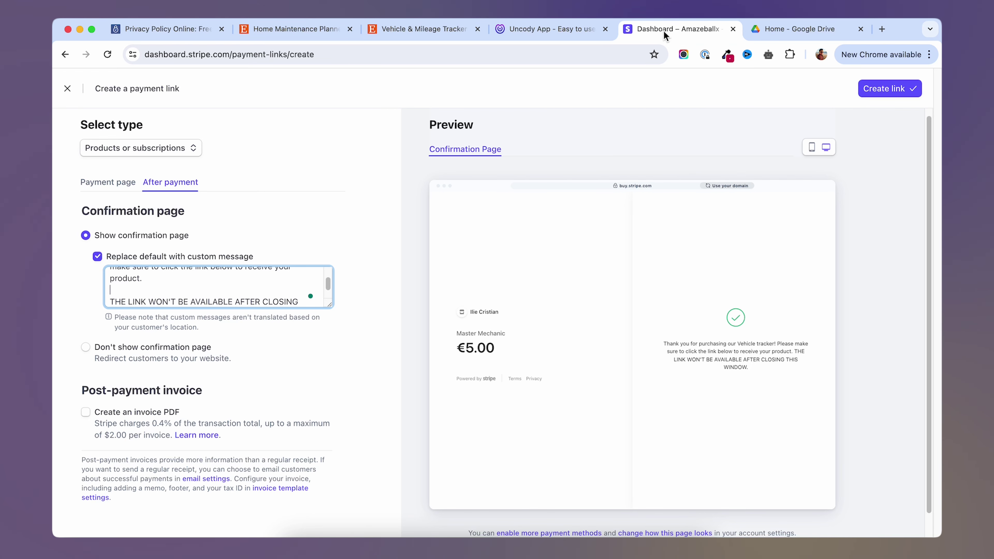
{"action": "left_click", "coordinate": [791, 32]}
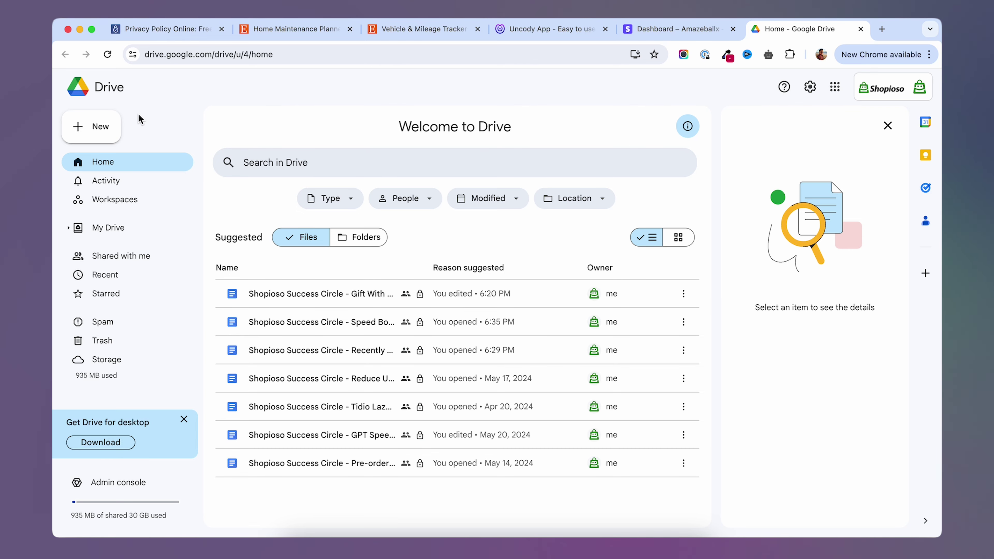
Upload Eco-Calculator MASTER.xlsx to Google Drive.
{"action": "left_click", "coordinate": [109, 127]}
{"action": "left_click", "coordinate": [114, 157]}
{"action": "double_click", "coordinate": [790, 139]}
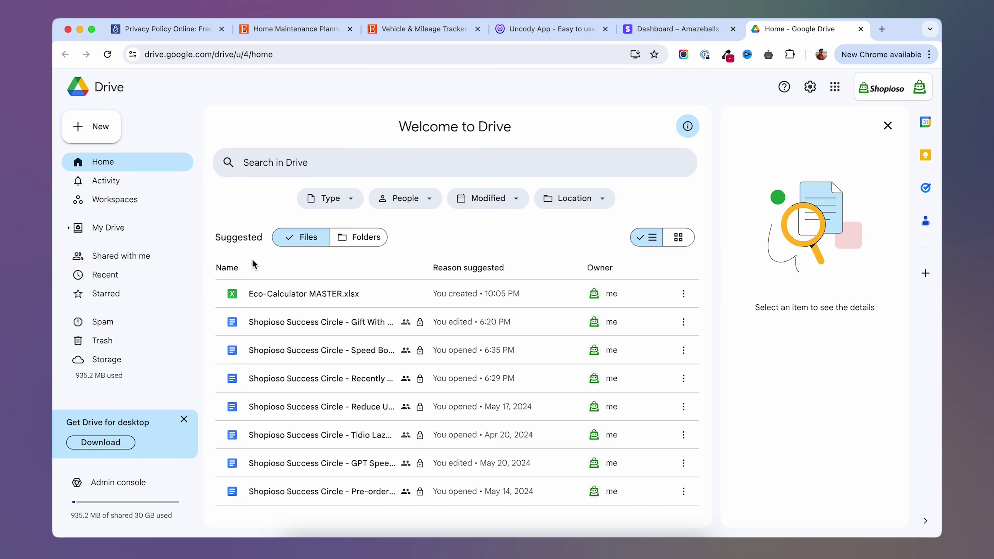
Share Eco-Calculator MASTER.xlsx with anyone who has the link and copy the link.
{"action": "left_click", "coordinate": [344, 293]}
{"action": "key", "text": "."}
{"action": "left_click", "coordinate": [439, 354]}
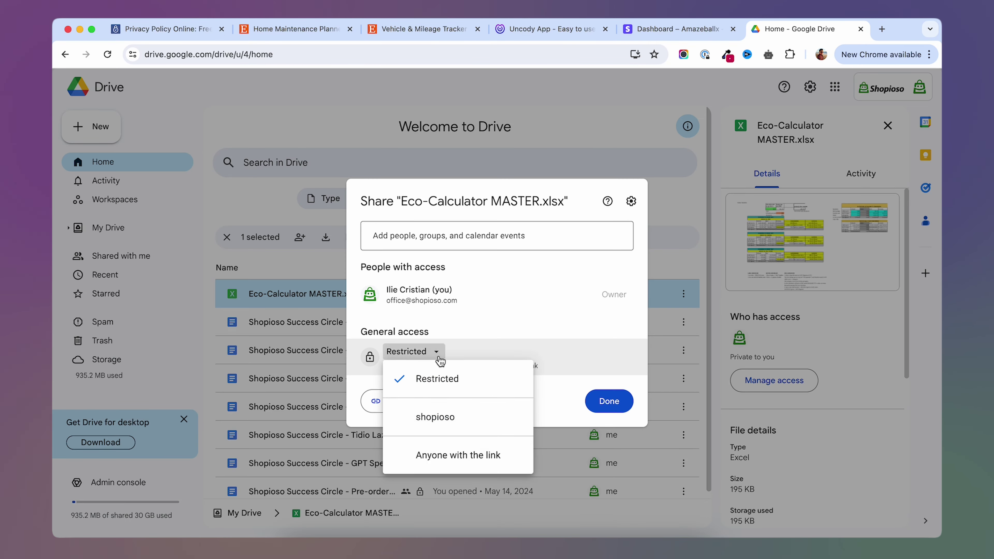
{"action": "left_click", "coordinate": [454, 460]}
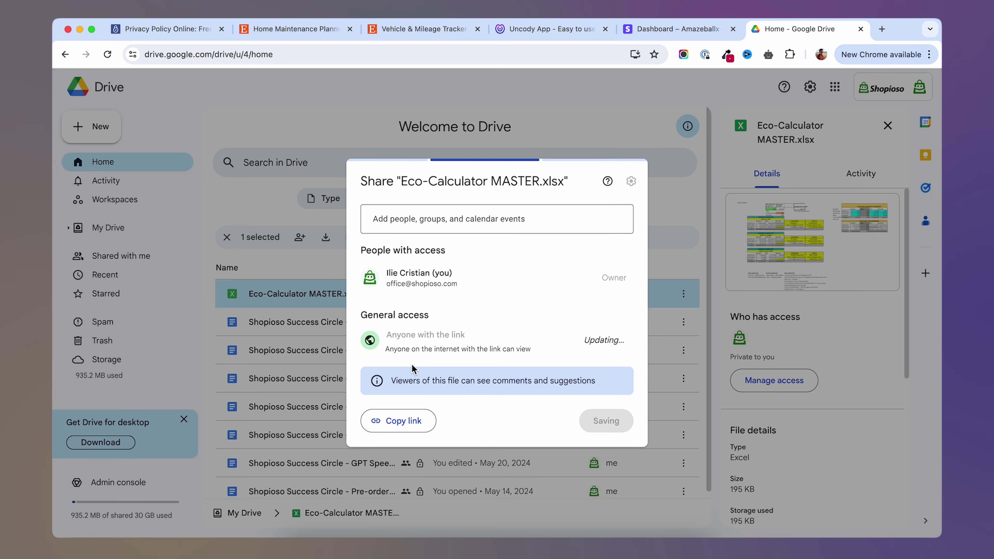
{"action": "left_click", "coordinate": [423, 421]}
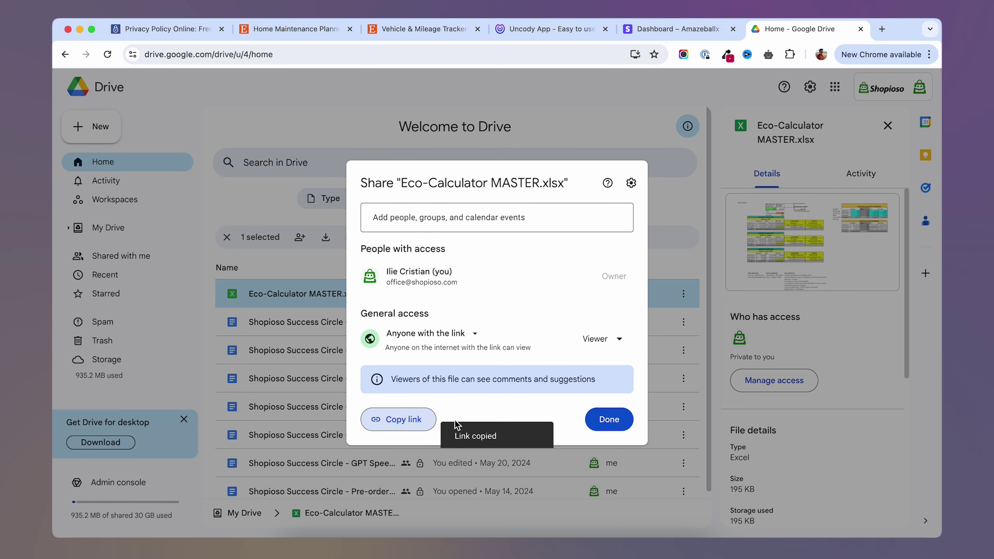
{"action": "left_click", "coordinate": [602, 420]}
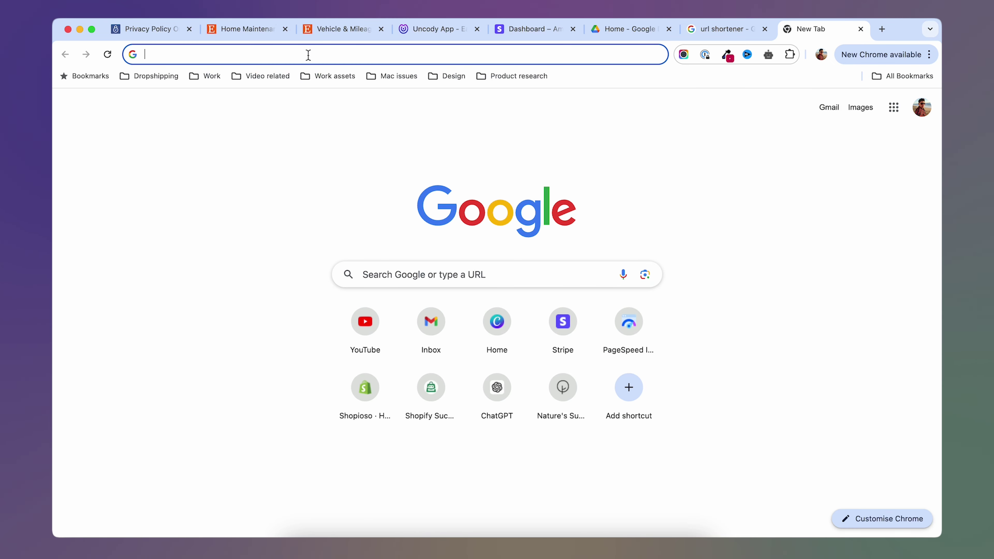
{"action": "key", "text": "super+v"}
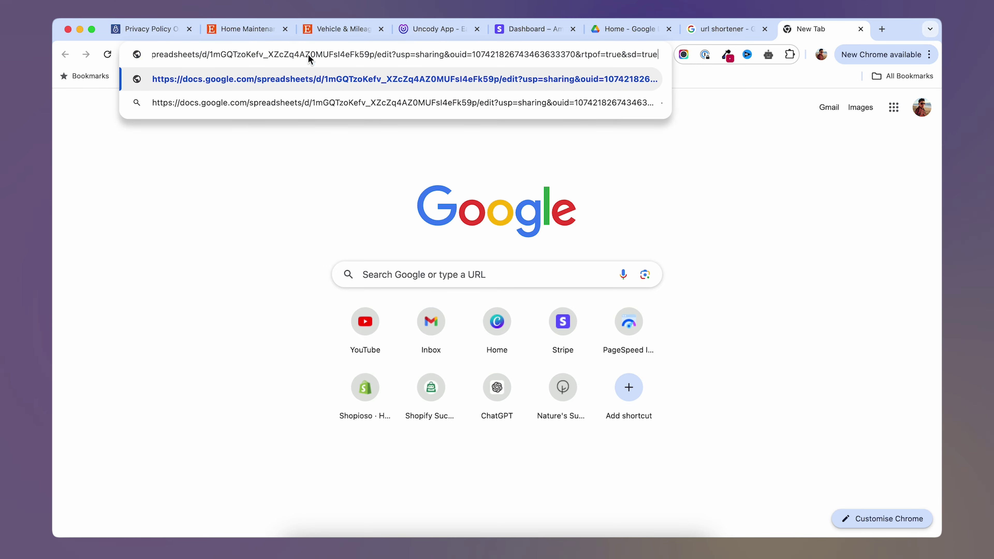
{"action": "left_click", "coordinate": [715, 34]}
{"action": "scroll", "coordinate": [499, 341], "scroll_direction": "down", "scroll_amount": 6}
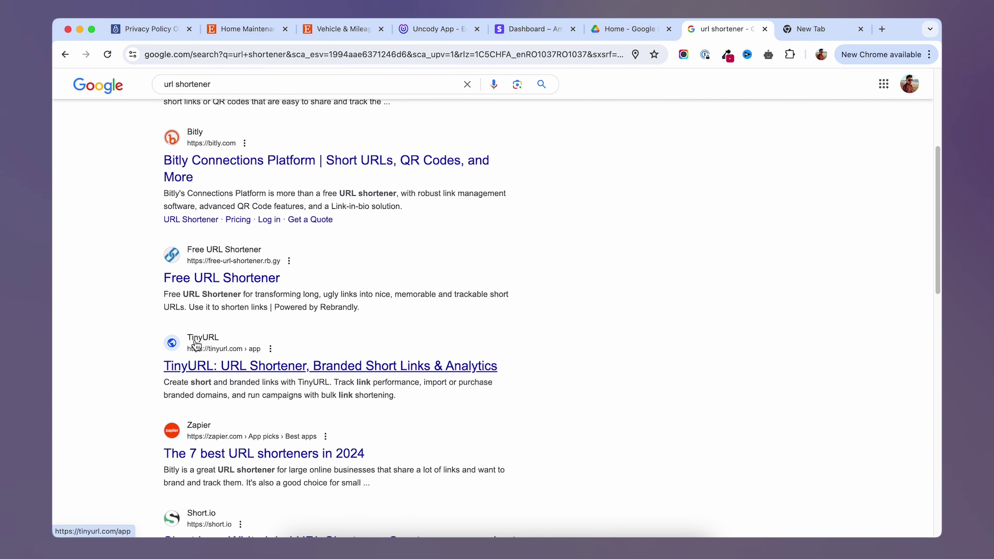
{"action": "left_click", "coordinate": [256, 370]}
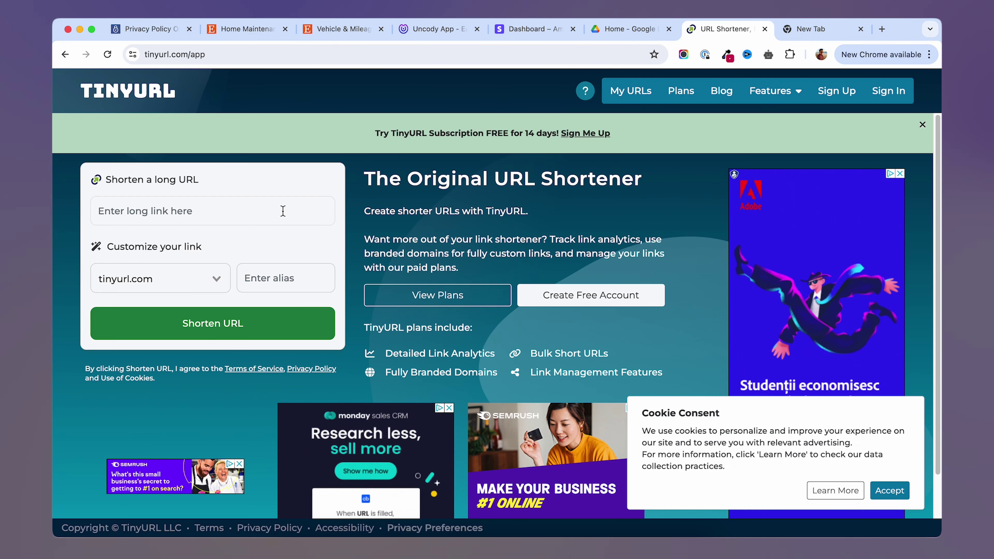
{"action": "left_click", "coordinate": [185, 211]}
{"action": "key", "text": "super+v"}
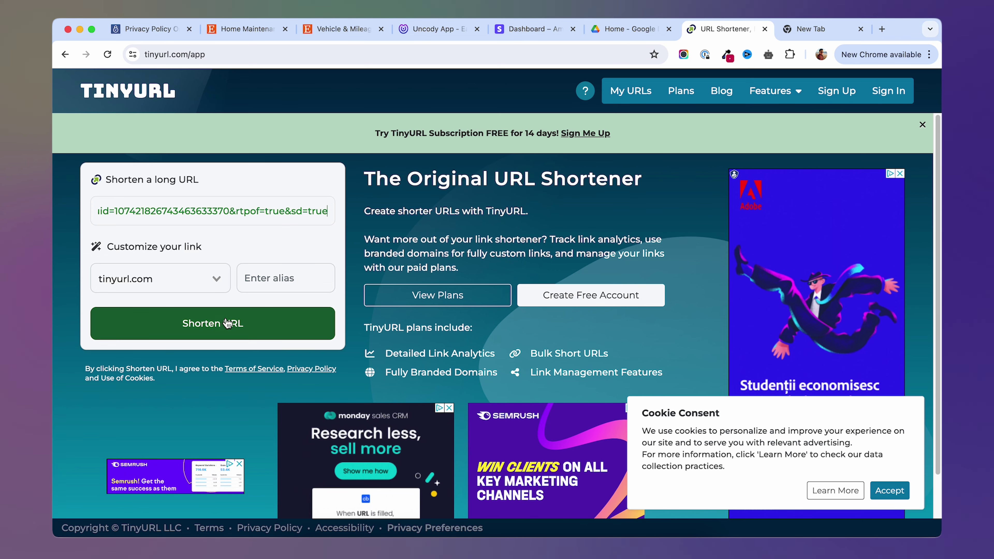
{"action": "left_click", "coordinate": [216, 325]}
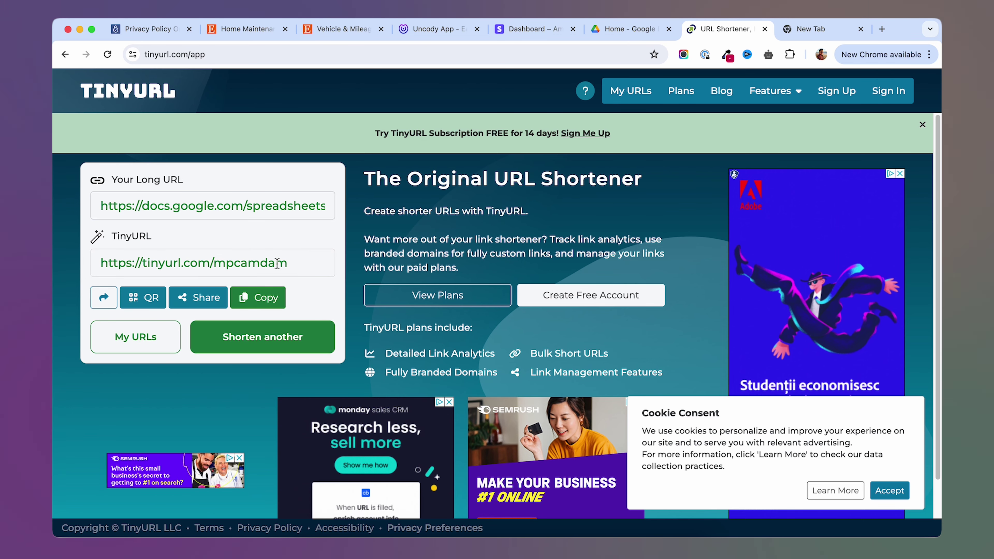
{"action": "left_click_drag", "start_coordinate": [293, 263], "coordinate": [74, 269]}
{"action": "right_click", "coordinate": [185, 262]}
{"action": "left_click", "coordinate": [207, 288]}
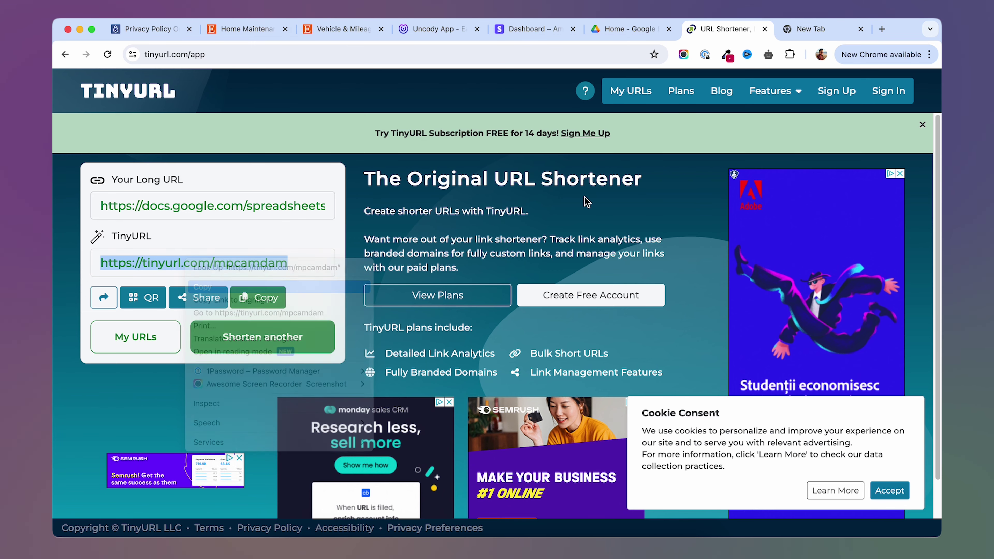
Test the short link in a private window, then return to the payment link setup.
{"action": "left_click", "coordinate": [931, 56]}
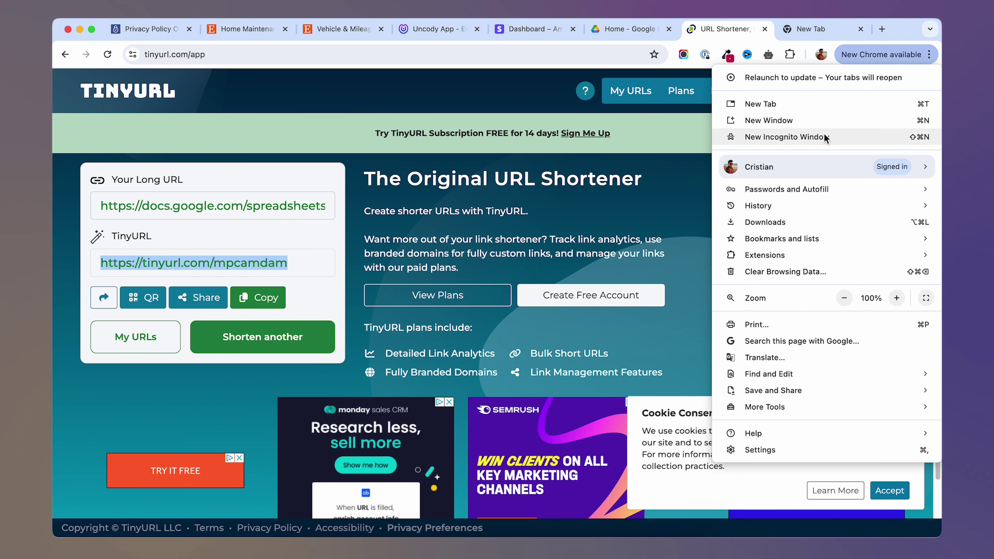
{"action": "left_click", "coordinate": [824, 133]}
{"action": "key", "text": "super+v"}
{"action": "key", "text": "Return"}
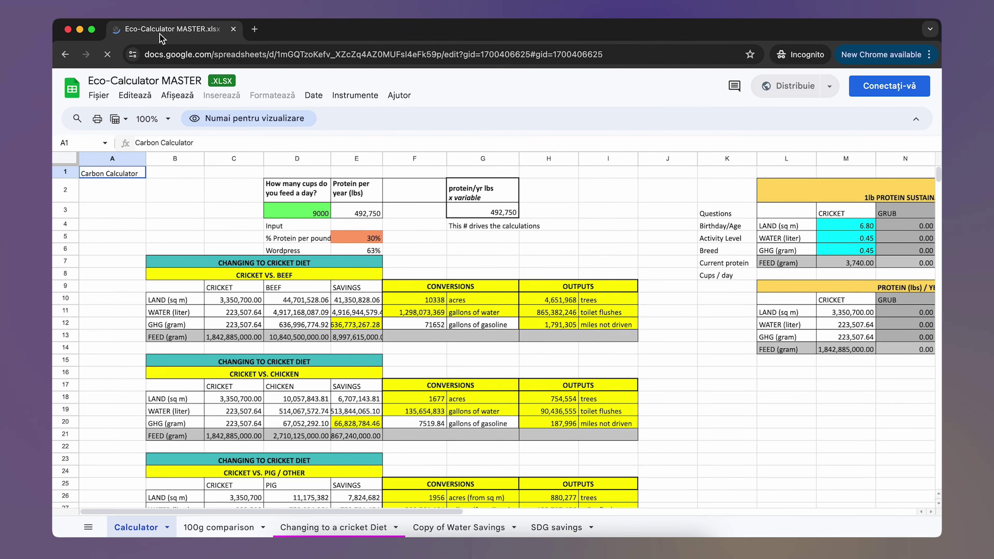
{"action": "key", "text": "super+w"}
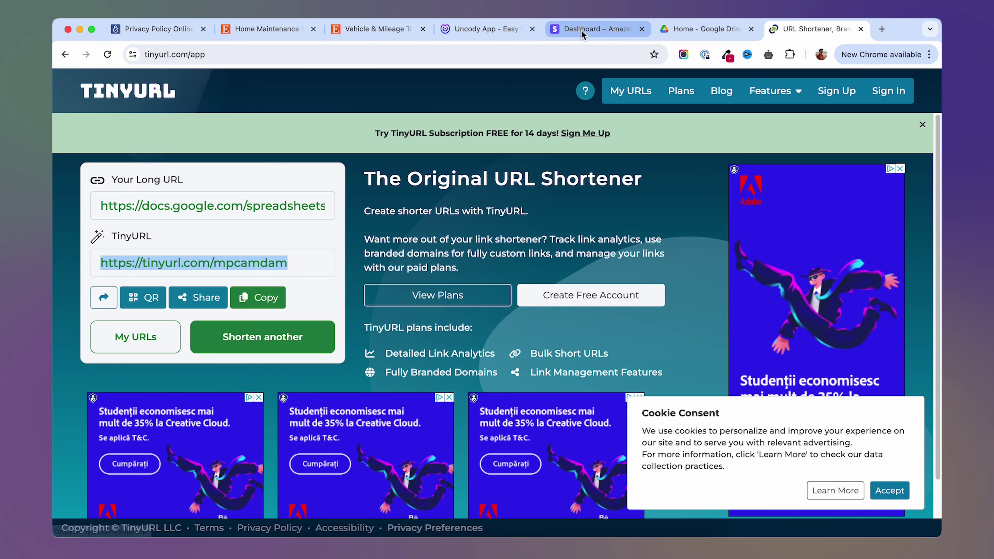
{"action": "left_click", "coordinate": [581, 31]}
Add the TinyURL link to the reworded confirmation message, create the payment link, copy its URL.
{"action": "left_click", "coordinate": [133, 281]}
{"action": "key", "text": "super+v"}
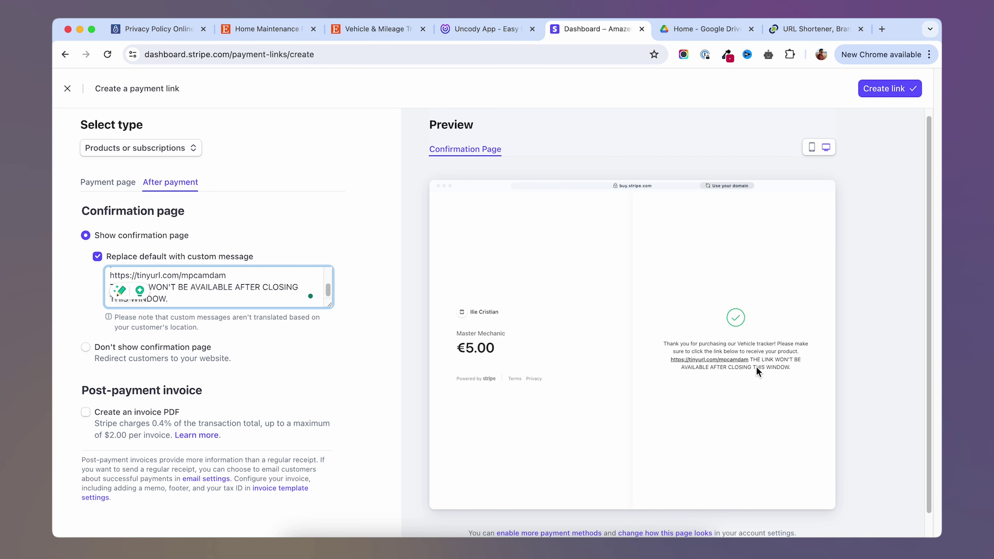
{"action": "key", "text": "super+a"}
{"action": "key", "text": "super+v"}
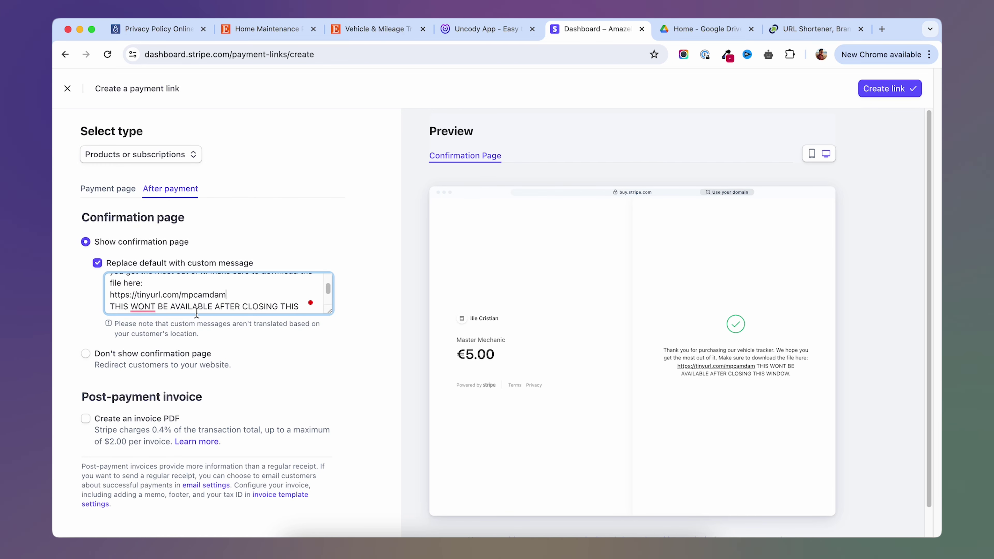
{"action": "left_click", "coordinate": [882, 91]}
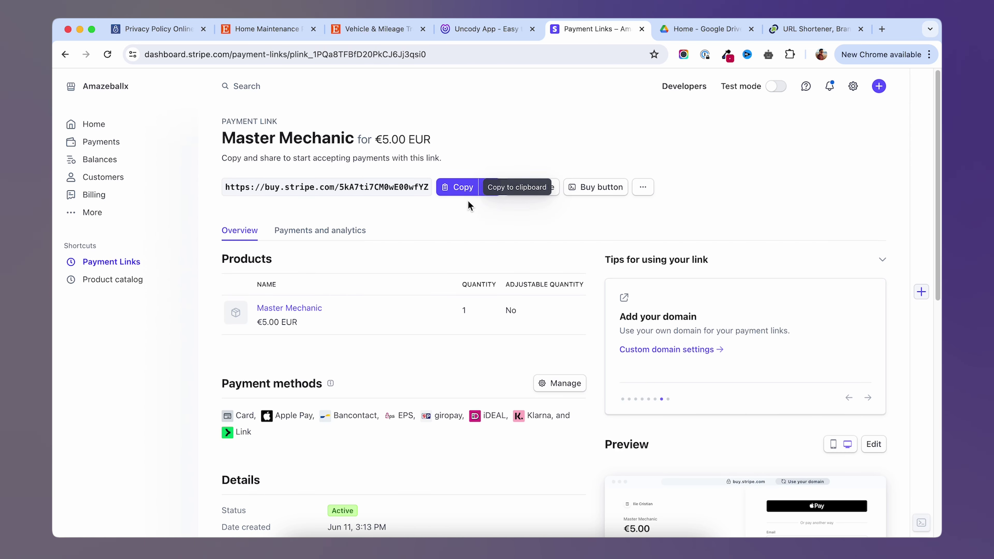
{"action": "left_click", "coordinate": [465, 193]}
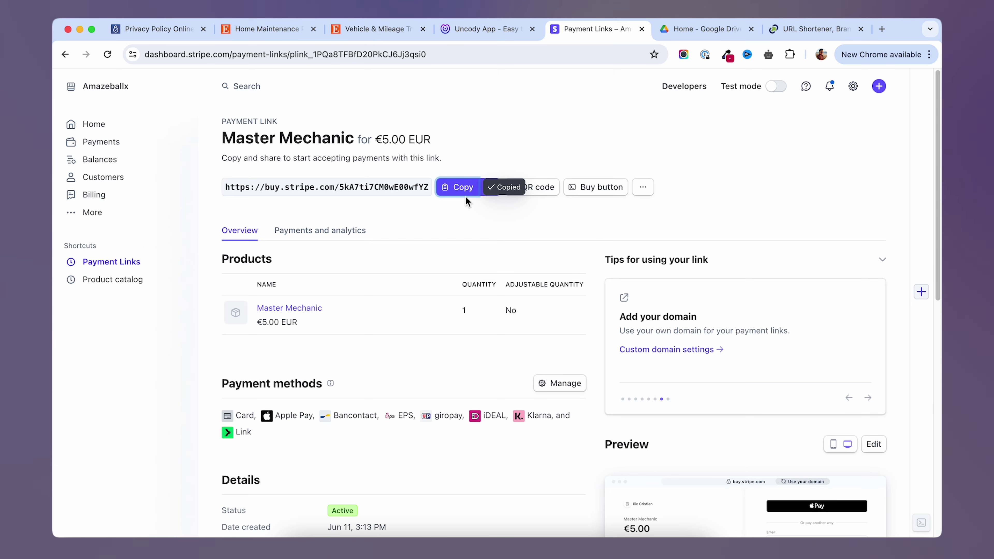
Set the first Product Cta's Buy now button to a Stripe payment popup with the pasted link.
{"action": "left_click", "coordinate": [487, 30]}
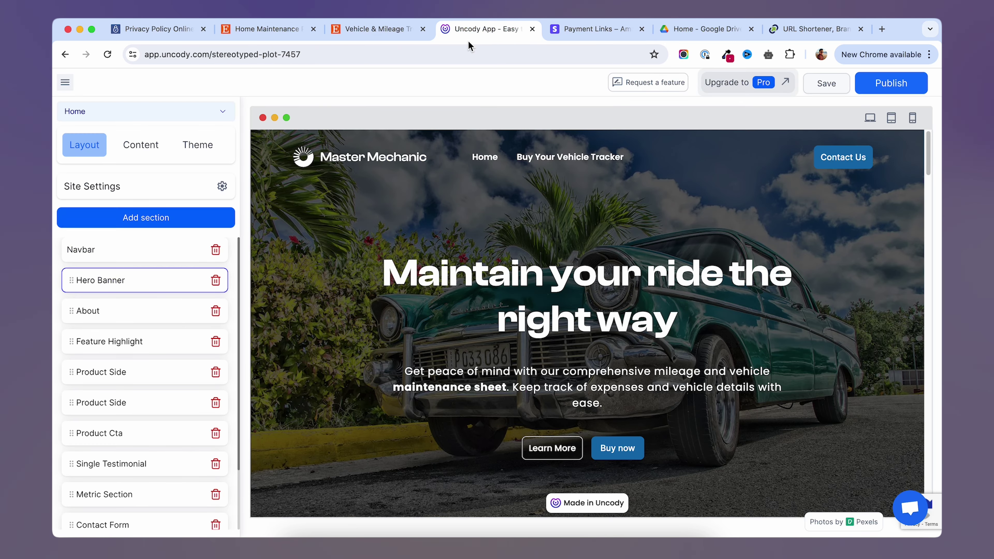
{"action": "left_click", "coordinate": [118, 433]}
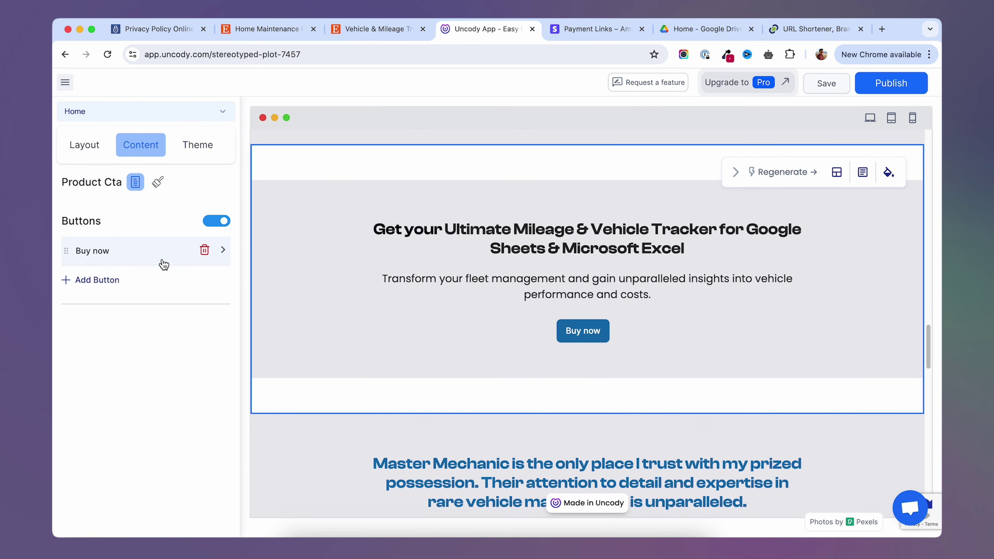
{"action": "left_click", "coordinate": [100, 256]}
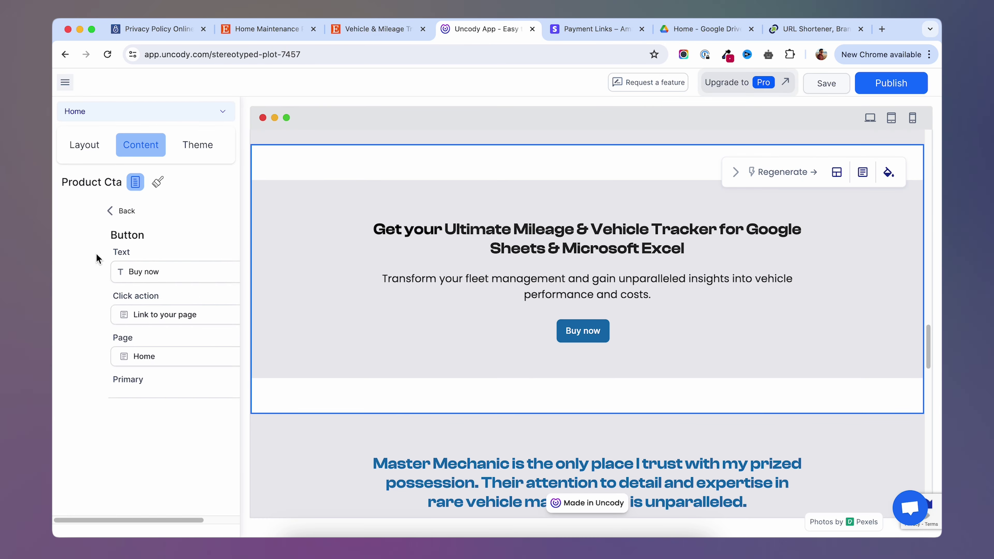
{"action": "left_click", "coordinate": [172, 318]}
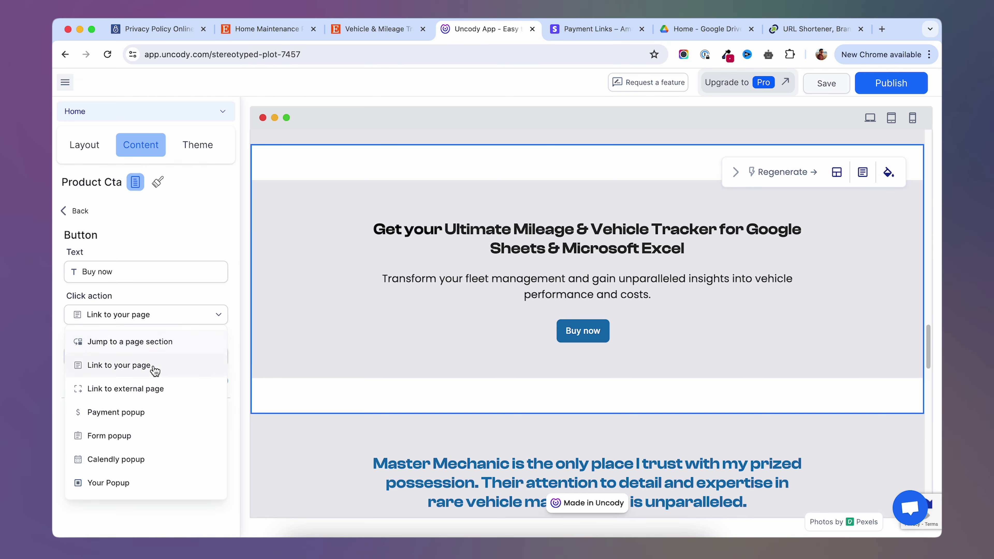
{"action": "left_click", "coordinate": [131, 413]}
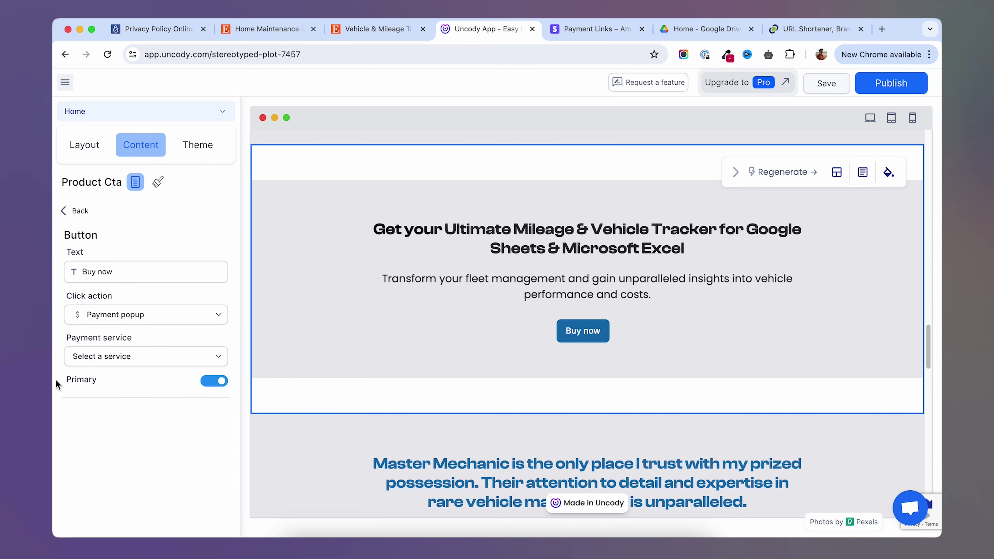
{"action": "left_click", "coordinate": [138, 366]}
{"action": "left_click", "coordinate": [127, 382]}
{"action": "left_click", "coordinate": [124, 395]}
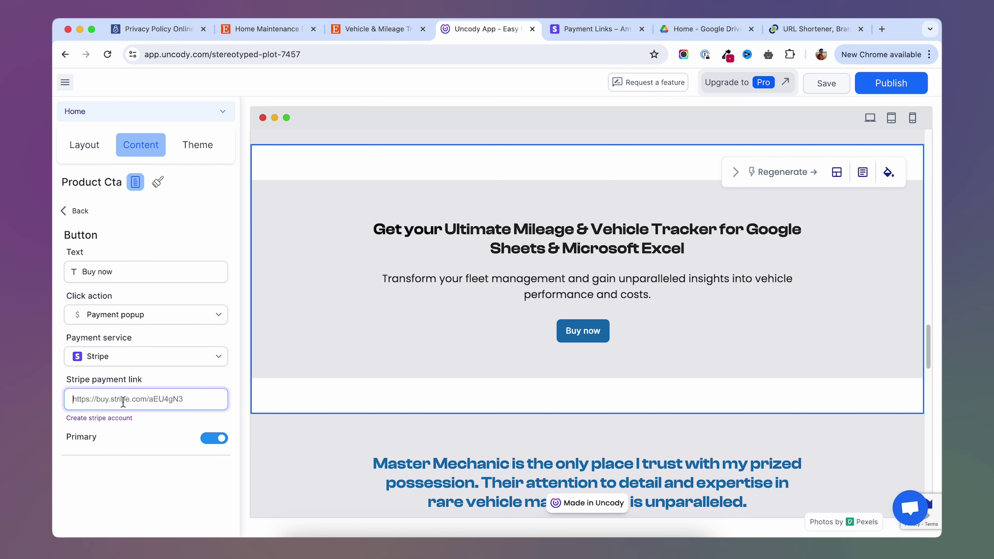
{"action": "right_click", "coordinate": [125, 401]}
{"action": "left_click", "coordinate": [153, 385]}
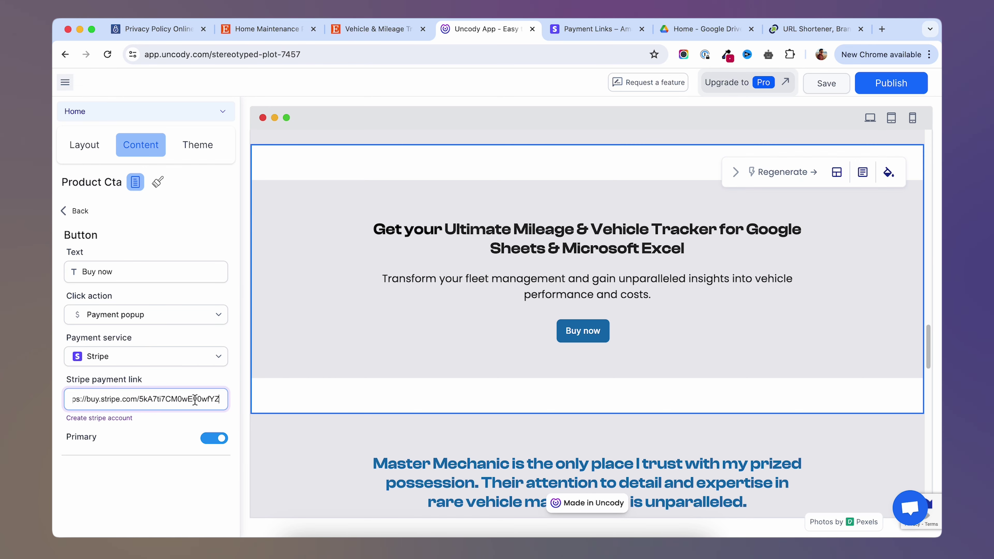
{"action": "left_click", "coordinate": [66, 210]}
Give the second Product Cta's Buy Now button the same Stripe payment popup link.
{"action": "left_click", "coordinate": [77, 149]}
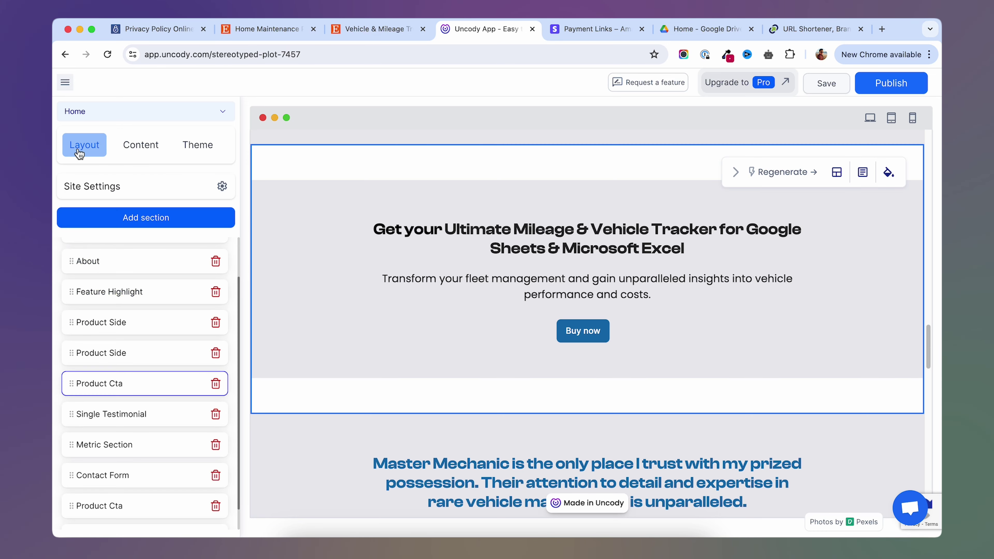
{"action": "scroll", "coordinate": [148, 424], "scroll_direction": "down", "scroll_amount": 1}
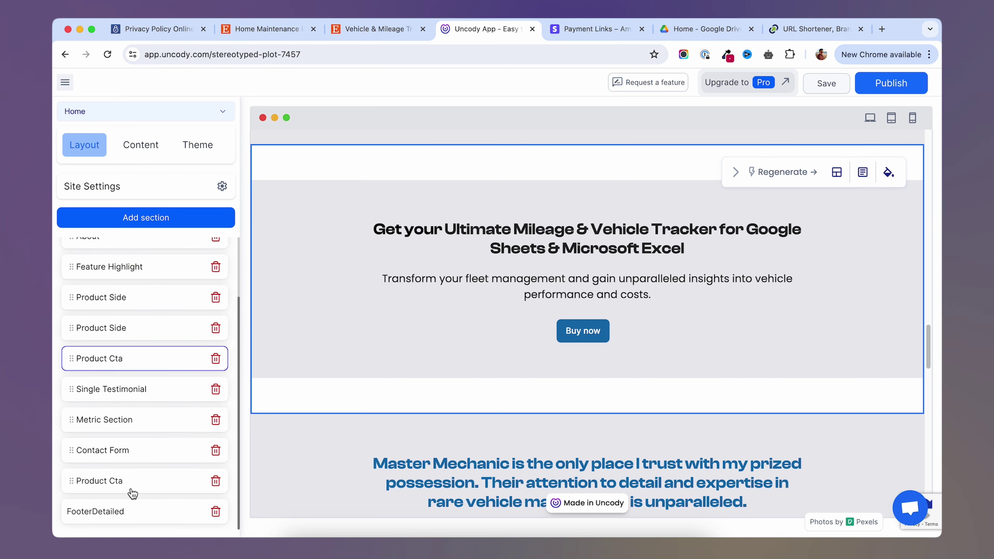
{"action": "left_click", "coordinate": [132, 489]}
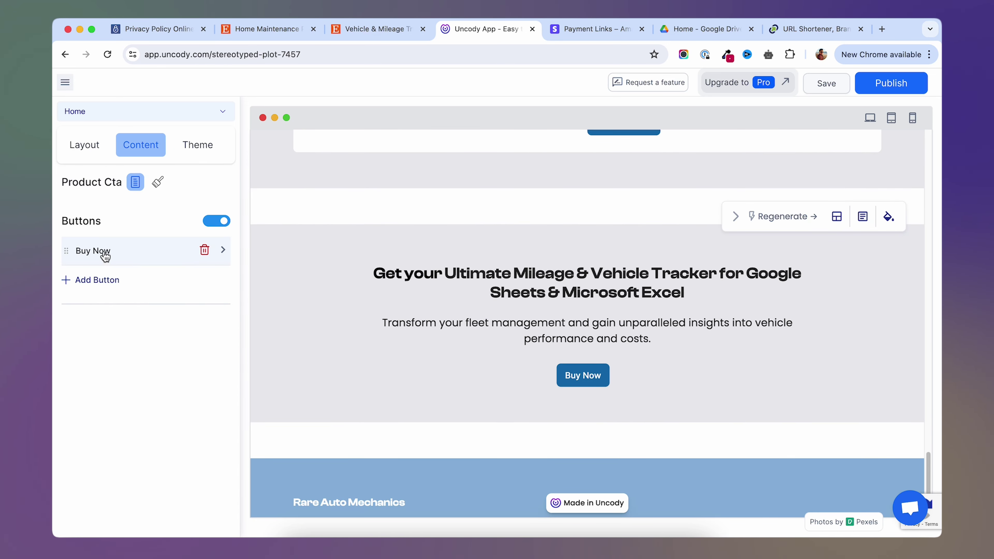
{"action": "left_click", "coordinate": [104, 252]}
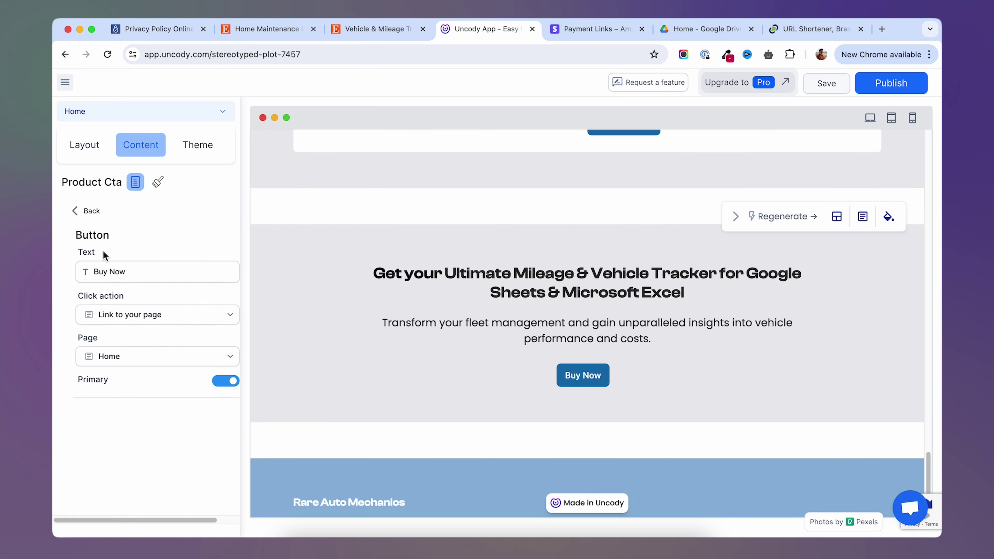
{"action": "left_click", "coordinate": [167, 320]}
{"action": "left_click", "coordinate": [134, 413]}
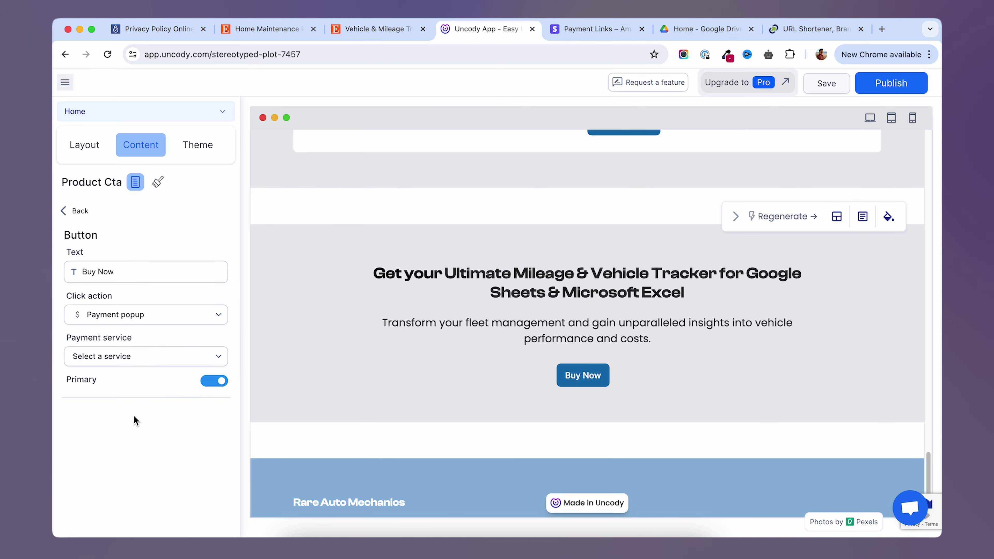
{"action": "left_click", "coordinate": [133, 357]}
{"action": "left_click", "coordinate": [130, 382]}
{"action": "right_click", "coordinate": [124, 404]}
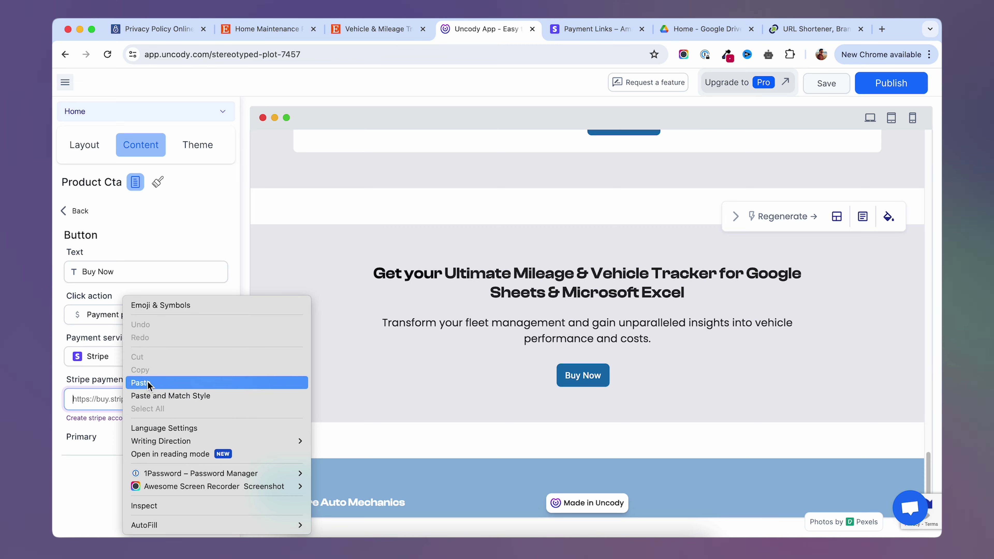
{"action": "left_click", "coordinate": [207, 382]}
Republish to mastermechanic.uncody.site, then test Buy now opens the €5.00 Master Mechanic Stripe checkout.
{"action": "left_click", "coordinate": [890, 83]}
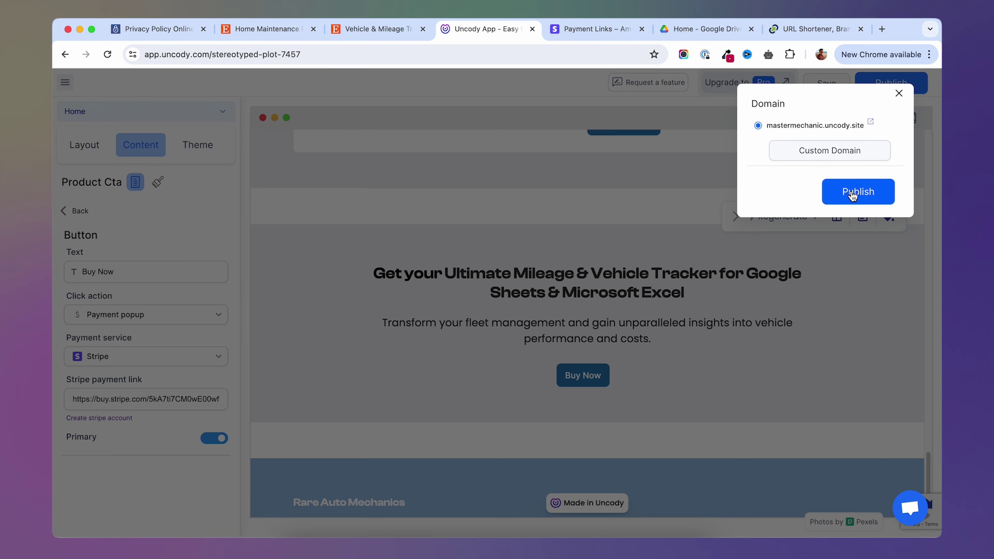
{"action": "left_click", "coordinate": [854, 190]}
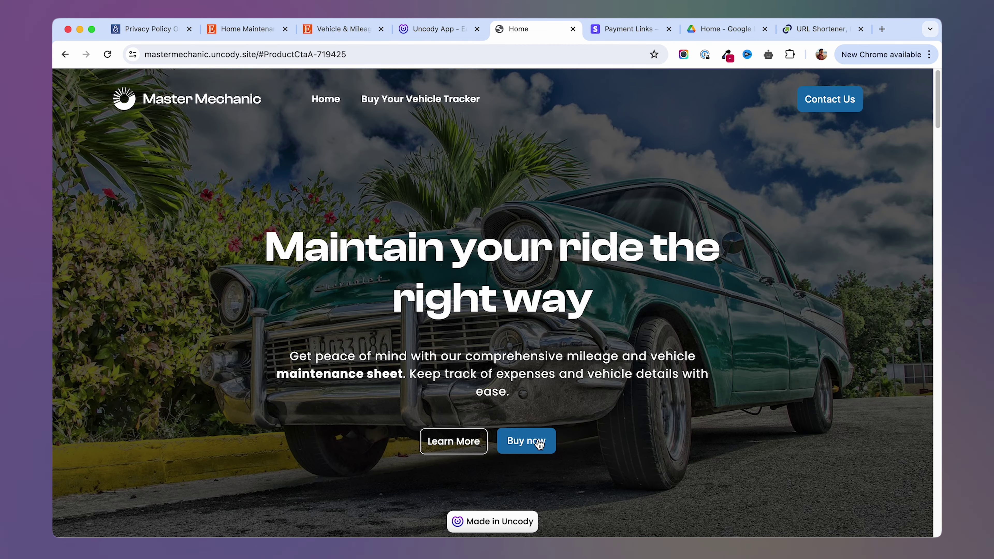
{"action": "left_click", "coordinate": [526, 441]}
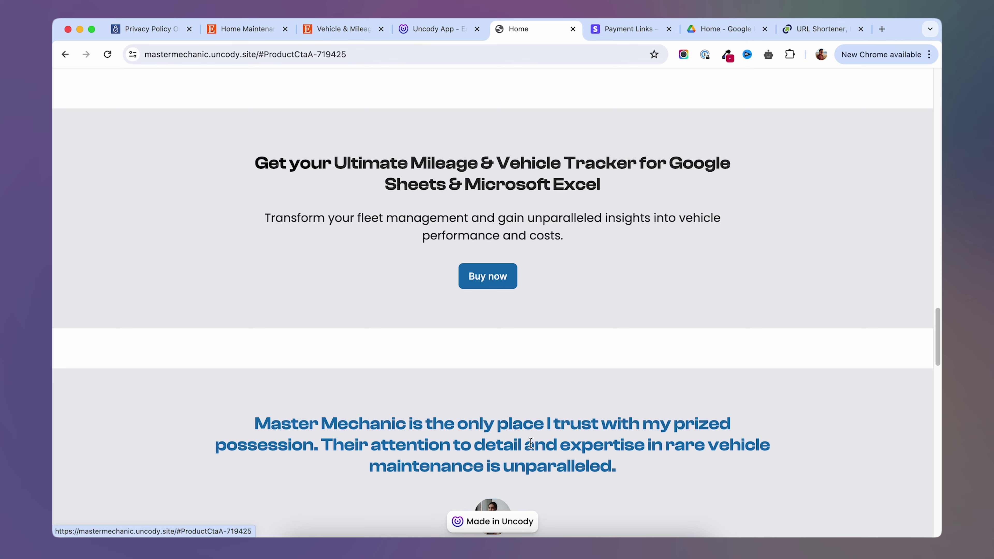
{"action": "left_click", "coordinate": [483, 277]}
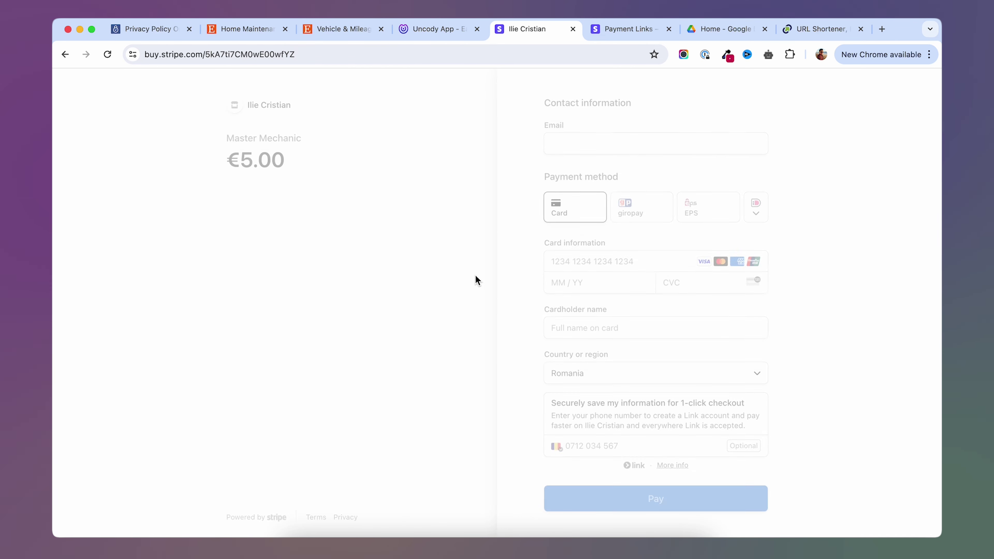
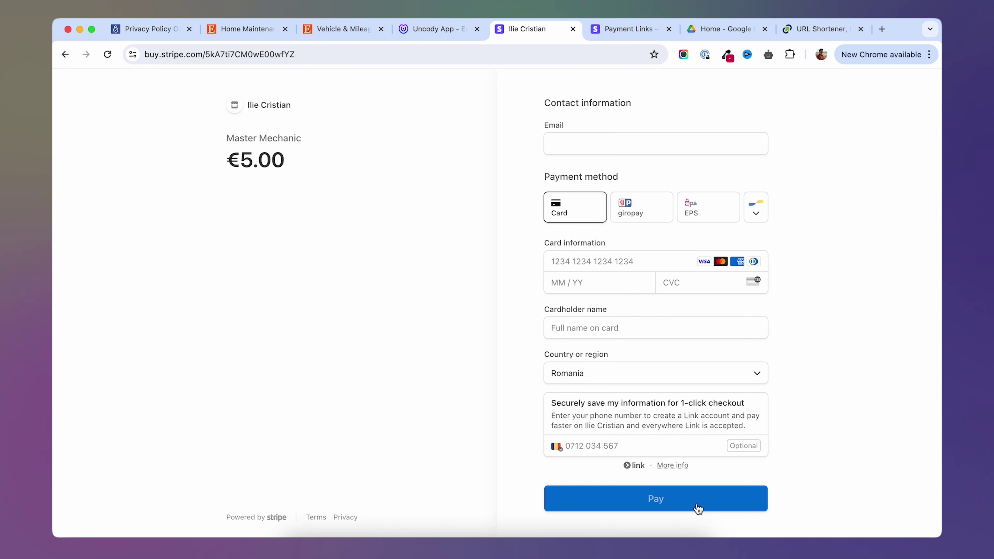
Dismiss the 'Website published successfully' message in the editor and move on to the live site.
{"action": "left_click", "coordinate": [437, 28]}
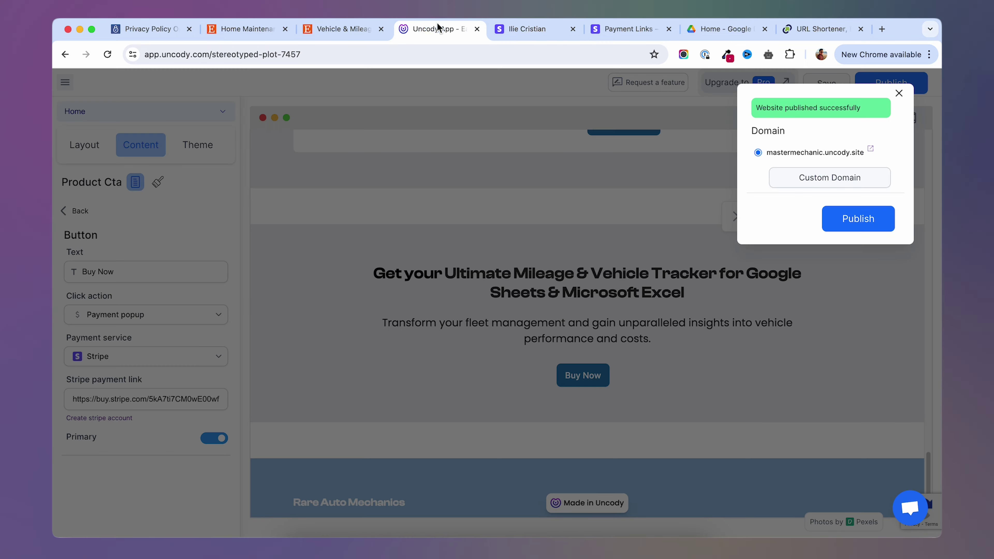
{"action": "left_click", "coordinate": [899, 92]}
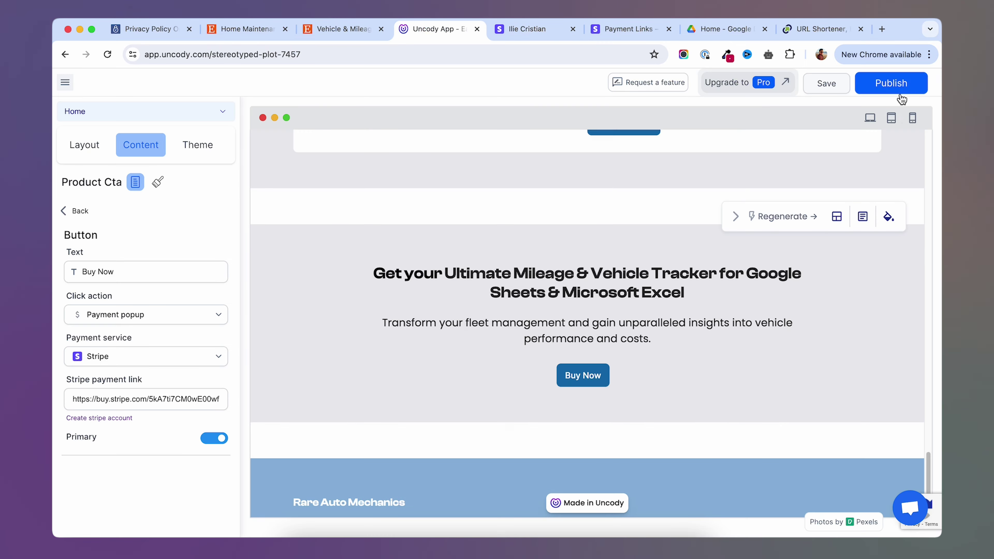
{"action": "scroll", "coordinate": [459, 318], "scroll_direction": "up", "scroll_amount": 5}
{"action": "scroll", "coordinate": [459, 318], "scroll_direction": "up", "scroll_amount": 3}
{"action": "scroll", "coordinate": [413, 313], "scroll_direction": "down", "scroll_amount": 8}
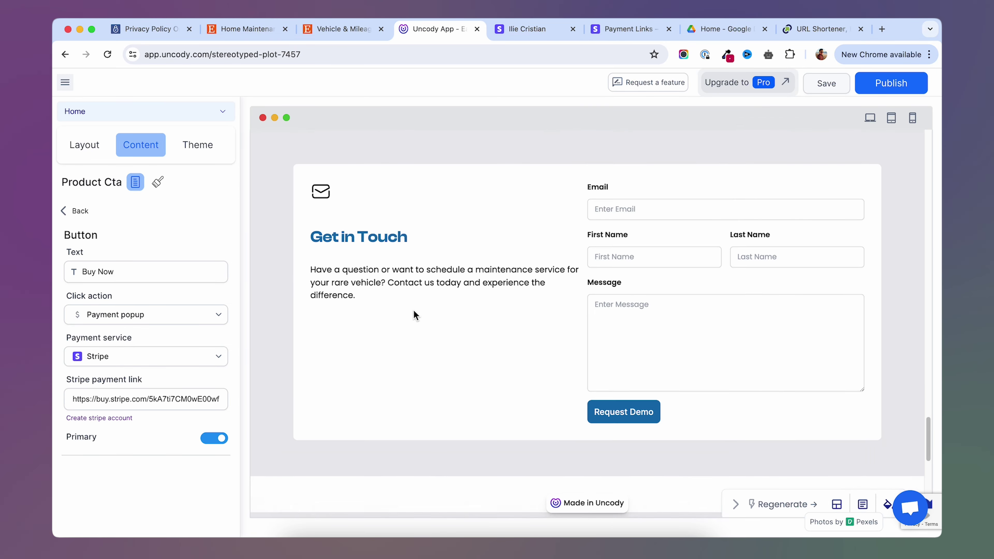
{"action": "key", "text": "ctrl+Tab"}
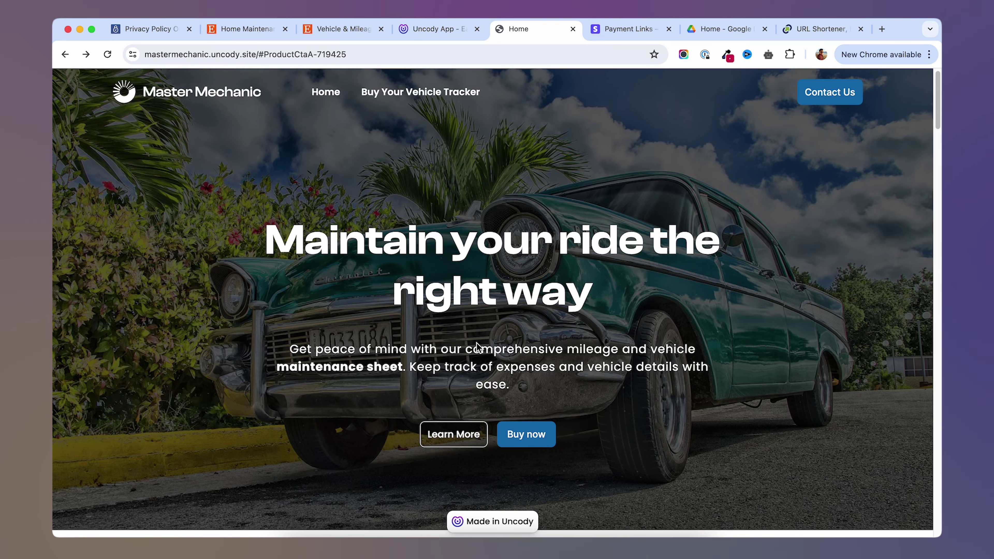
Check that the vehicle tracker Buy now button opens the €5.00 Stripe checkout, then go back.
{"action": "scroll", "coordinate": [473, 344], "scroll_direction": "down", "scroll_amount": 3}
{"action": "left_click", "coordinate": [526, 334]}
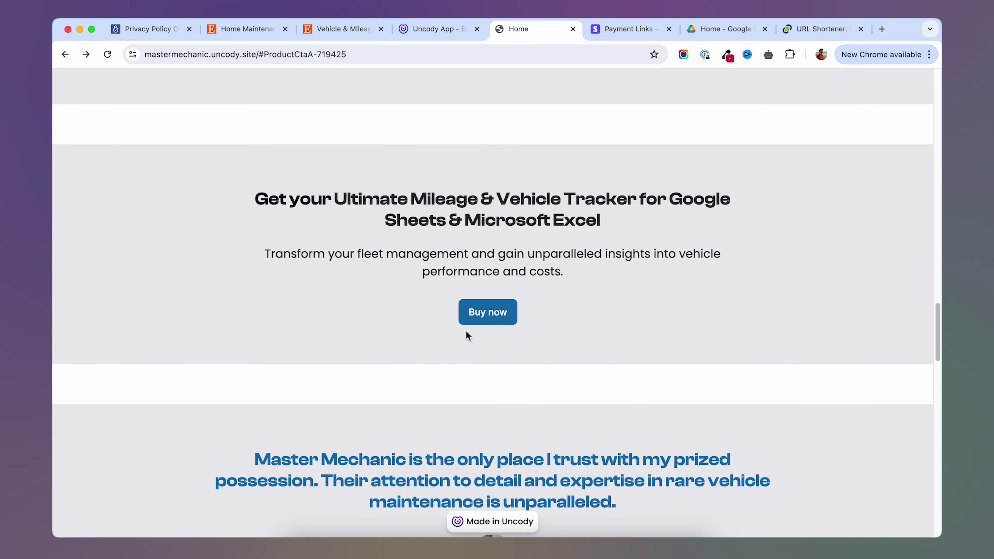
{"action": "left_click", "coordinate": [485, 315]}
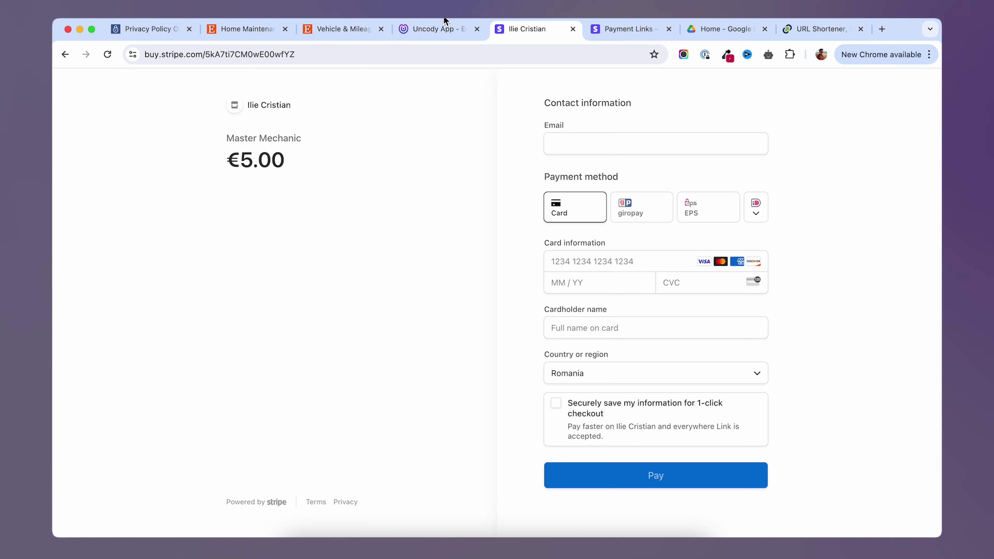
{"action": "left_click", "coordinate": [65, 54]}
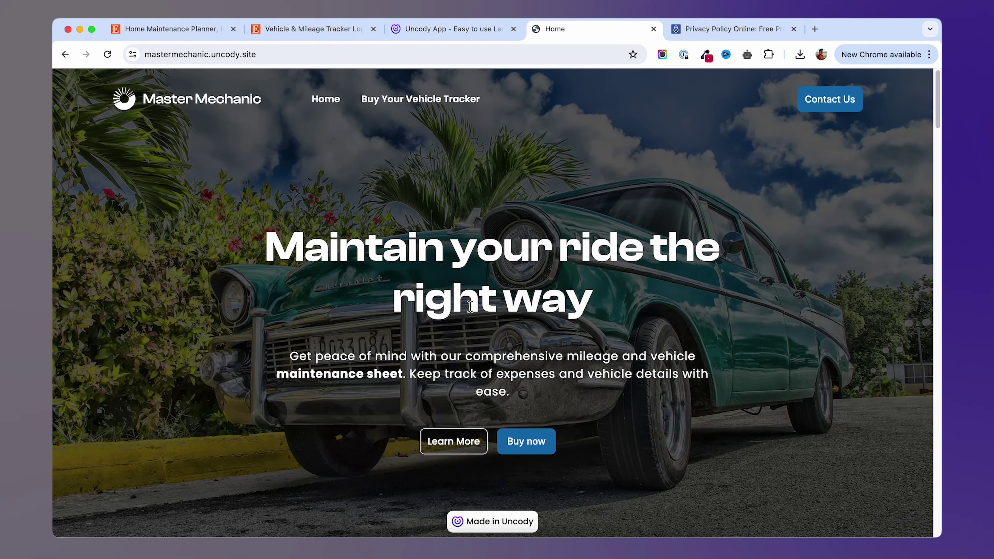
{"action": "scroll", "coordinate": [464, 317], "scroll_direction": "down", "scroll_amount": 10}
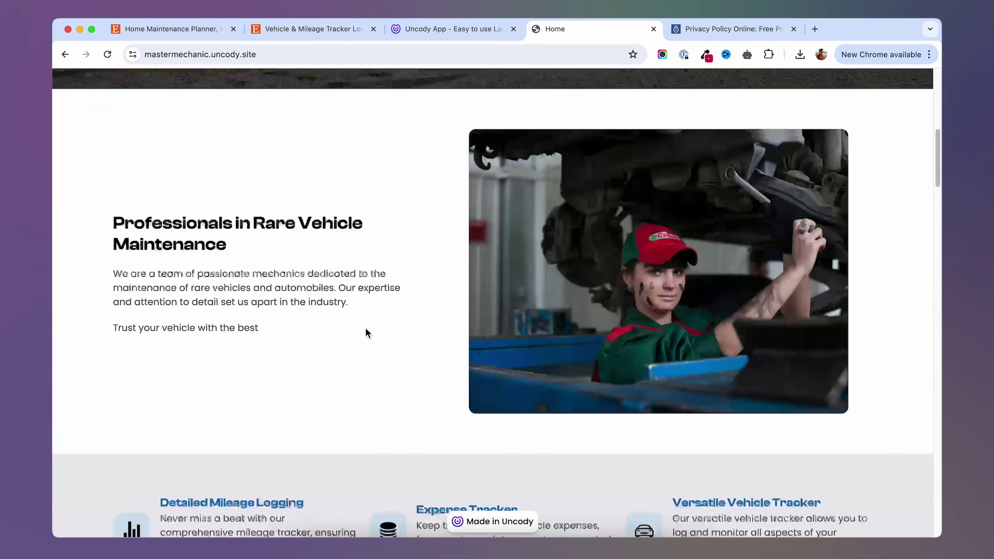
{"action": "scroll", "coordinate": [365, 327], "scroll_direction": "down", "scroll_amount": 15}
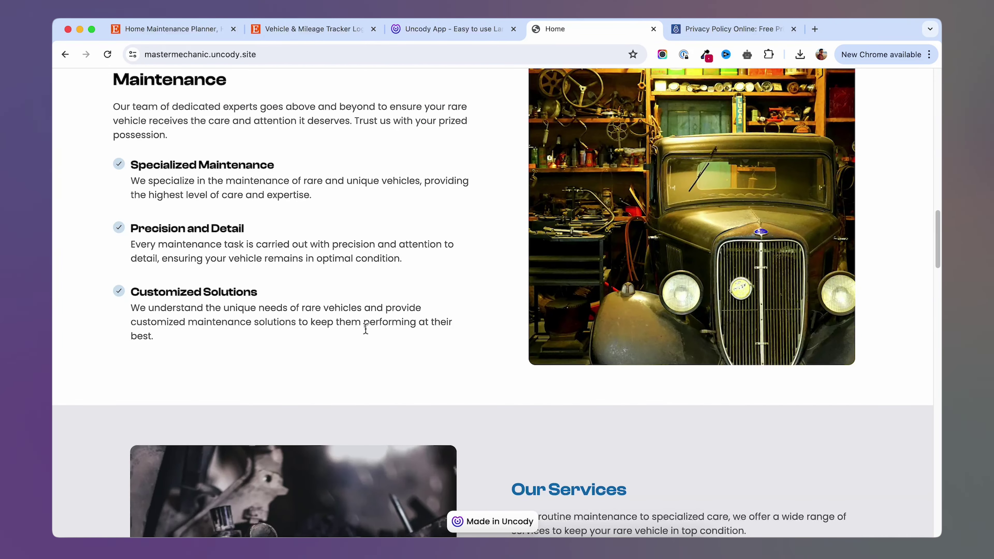
{"action": "scroll", "coordinate": [365, 327], "scroll_direction": "up", "scroll_amount": 20}
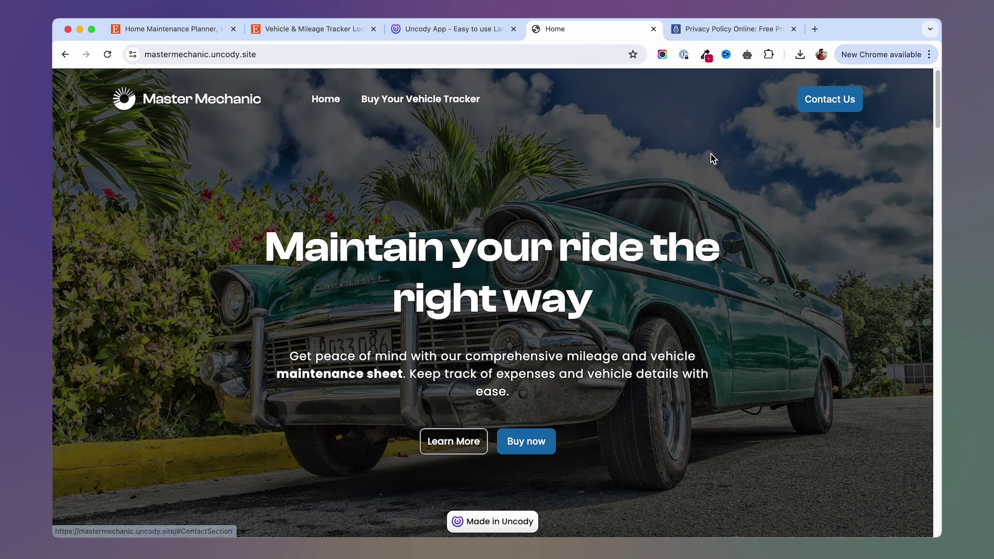
{"action": "scroll", "coordinate": [685, 180], "scroll_direction": "down", "scroll_amount": 1}
{"action": "scroll", "coordinate": [658, 202], "scroll_direction": "up", "scroll_amount": 1}
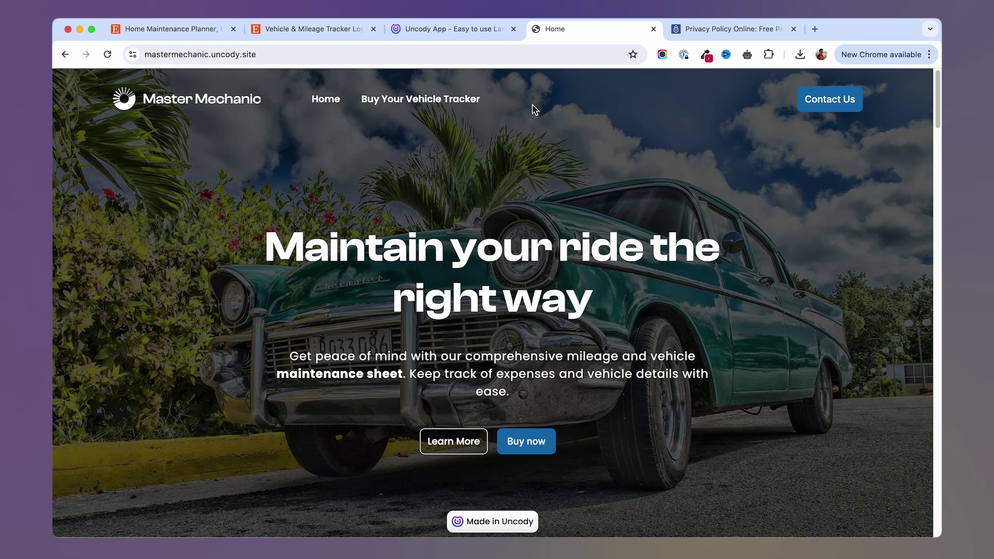
Set the navbar Contact Us button's section to Contact Form and publish to the site's domain.
{"action": "left_click", "coordinate": [399, 28]}
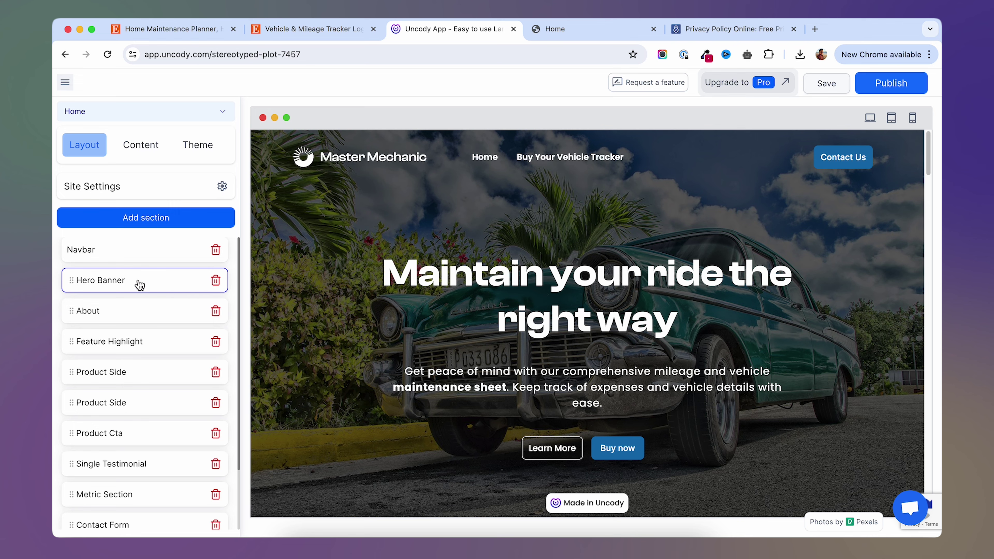
{"action": "left_click", "coordinate": [137, 251]}
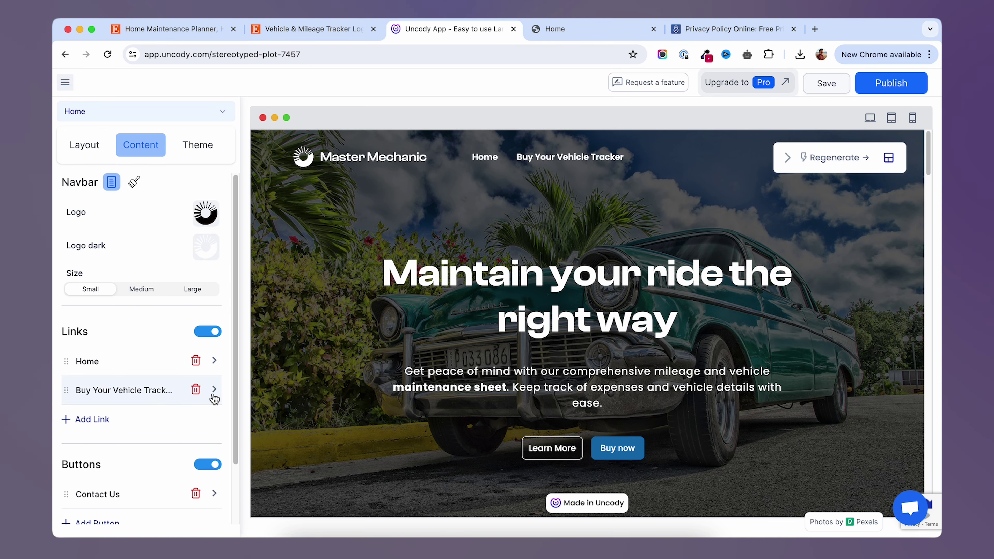
{"action": "scroll", "coordinate": [225, 324], "scroll_direction": "down", "scroll_amount": 2}
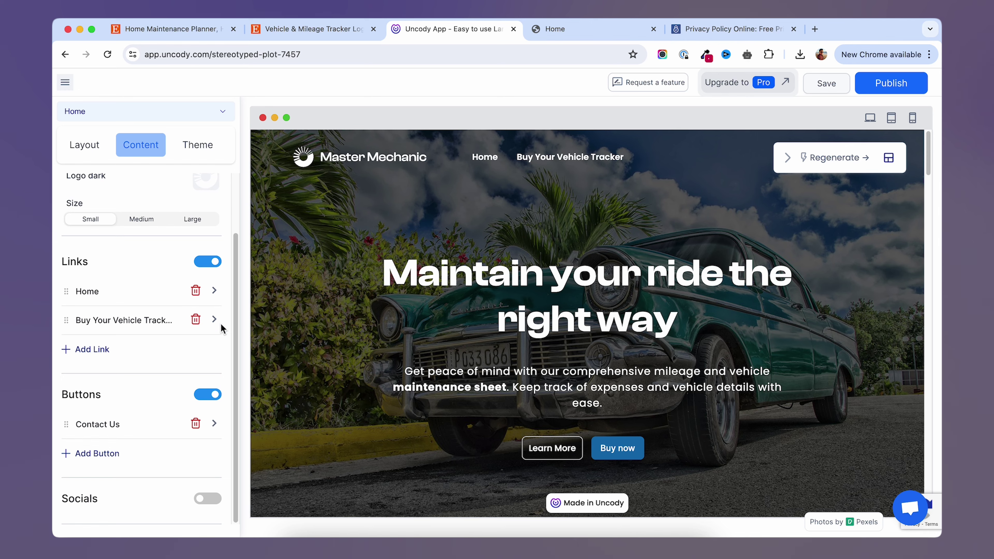
{"action": "left_click", "coordinate": [106, 427]}
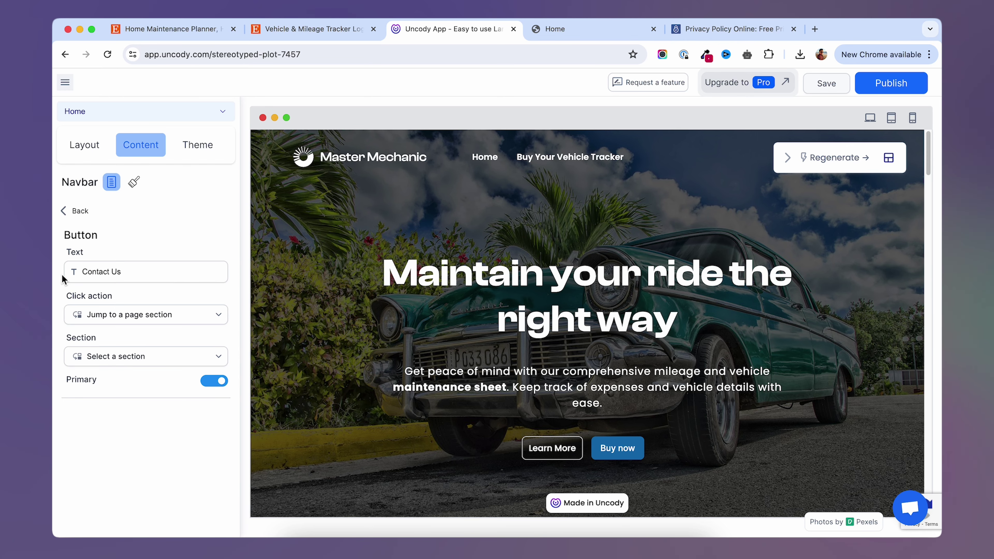
{"action": "left_click", "coordinate": [158, 321]}
{"action": "left_click", "coordinate": [160, 321]}
{"action": "left_click", "coordinate": [151, 361]}
{"action": "scroll", "coordinate": [156, 387], "scroll_direction": "down", "scroll_amount": 3}
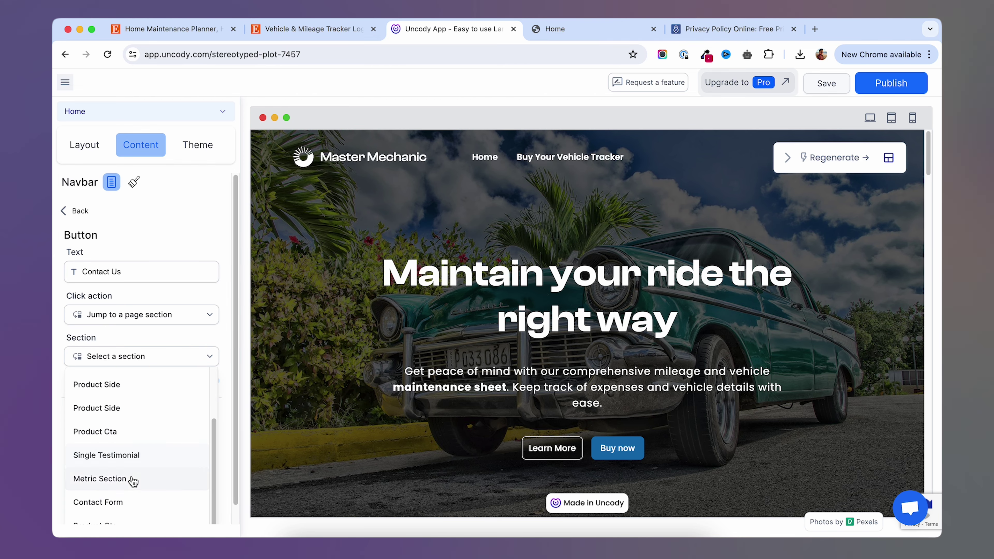
{"action": "left_click", "coordinate": [119, 504]}
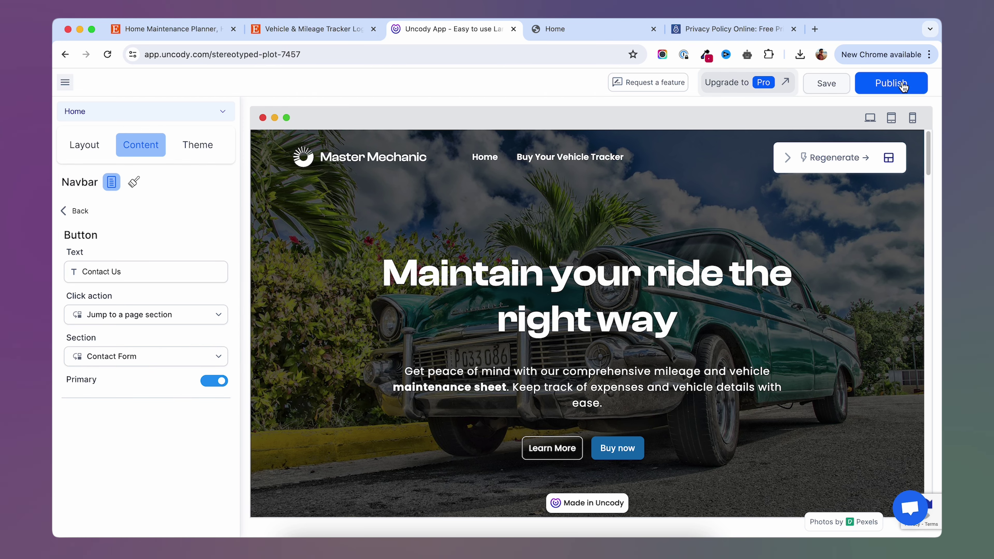
{"action": "left_click", "coordinate": [907, 88]}
{"action": "left_click", "coordinate": [861, 191]}
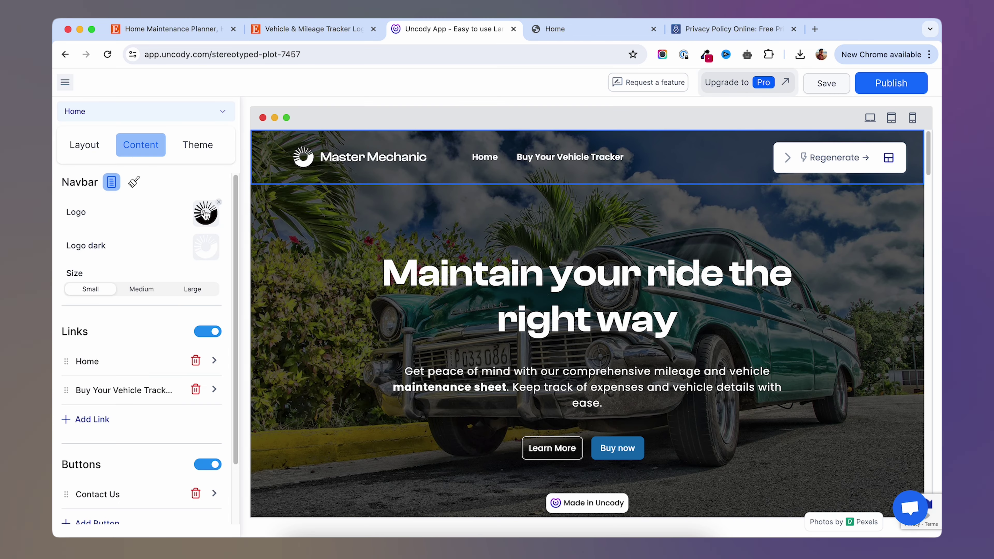
Look through the navbar logo image library and Home link settings without changing them.
{"action": "left_click", "coordinate": [217, 220]}
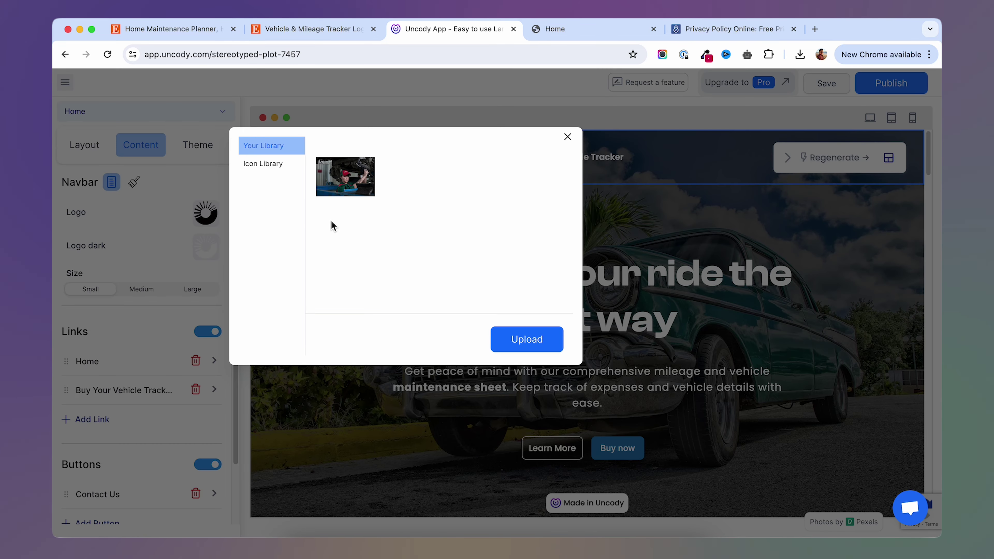
{"action": "left_click", "coordinate": [567, 136]}
{"action": "scroll", "coordinate": [113, 329], "scroll_direction": "down", "scroll_amount": 1}
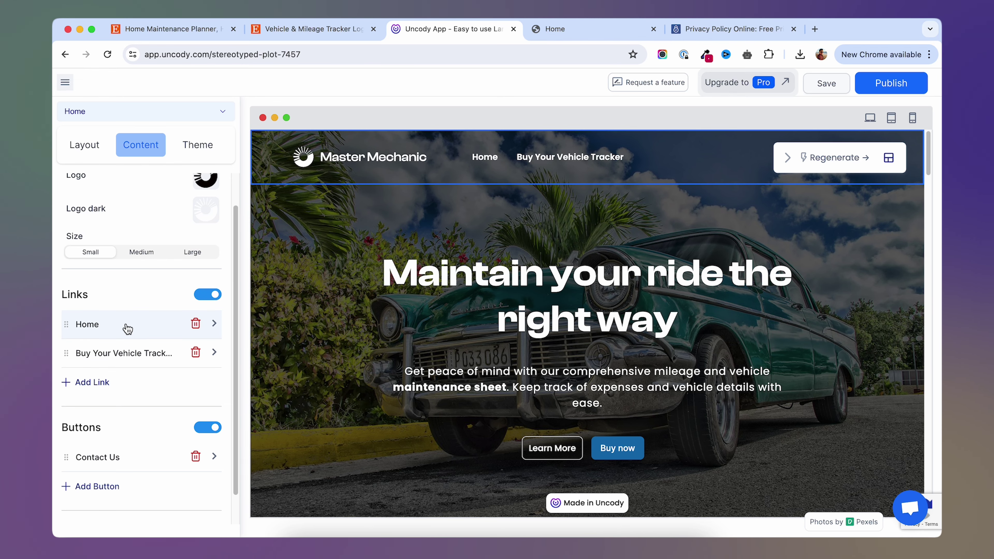
{"action": "left_click", "coordinate": [132, 332]}
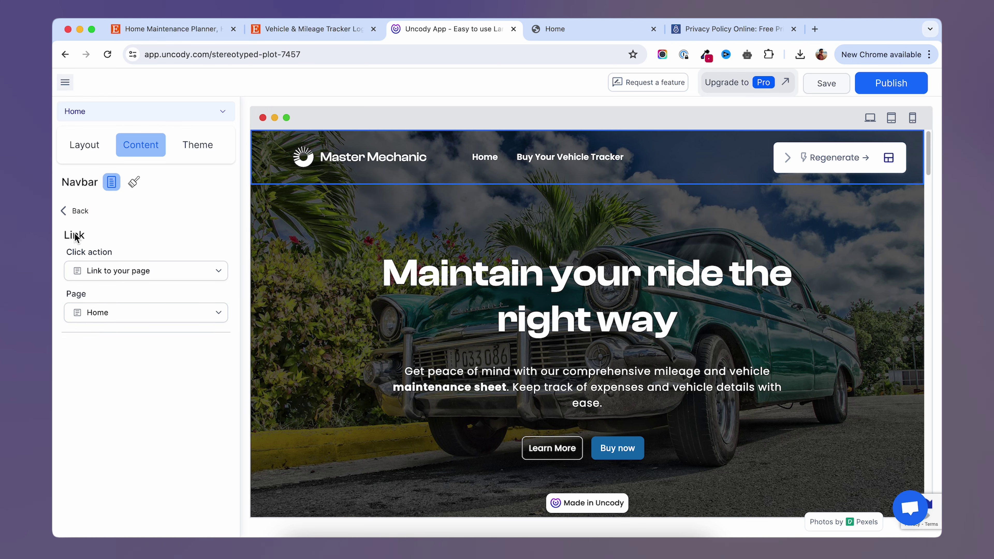
{"action": "left_click", "coordinate": [74, 211]}
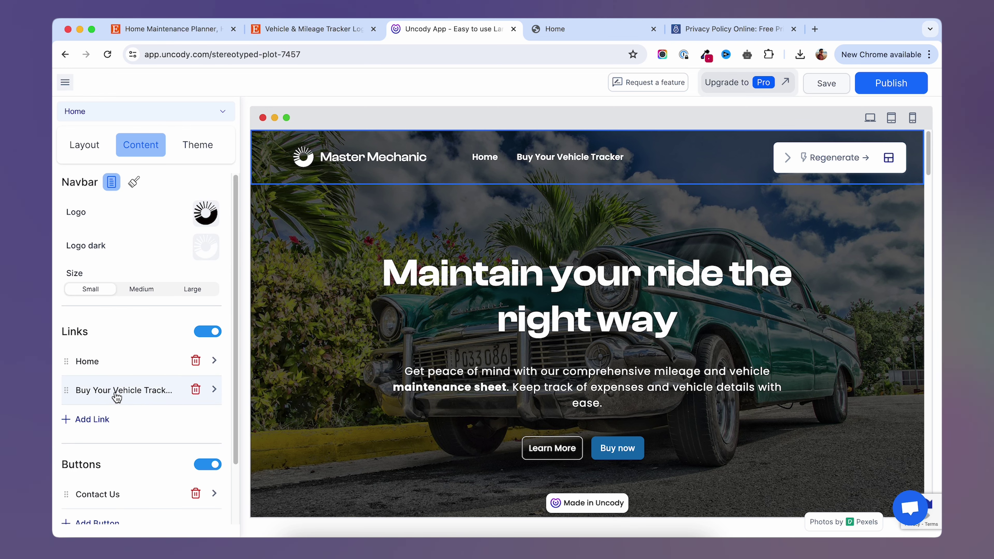
Make the Buy Your Vehicle Tracker link use 'Jump to a page section' targeting Product Cta.
{"action": "left_click", "coordinate": [130, 390]}
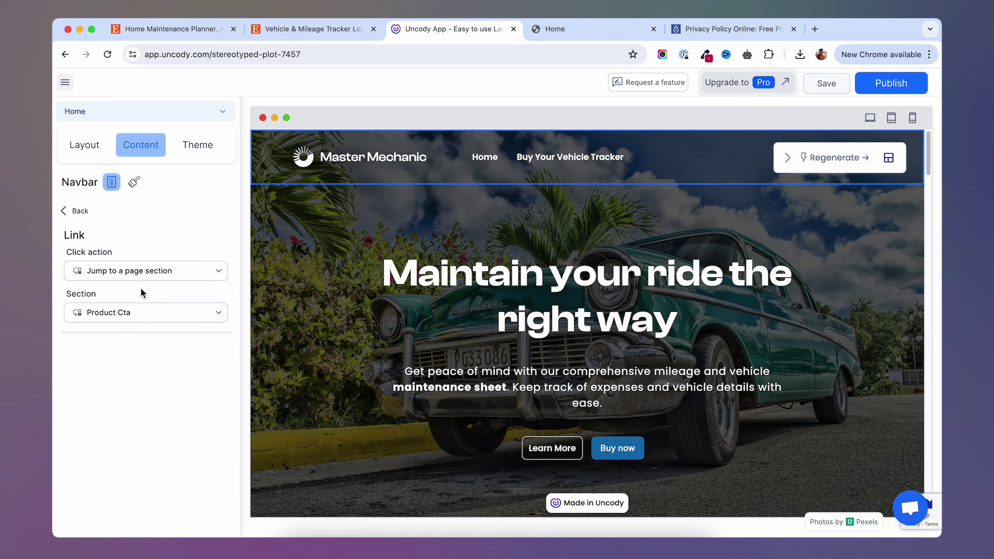
{"action": "left_click", "coordinate": [149, 274]}
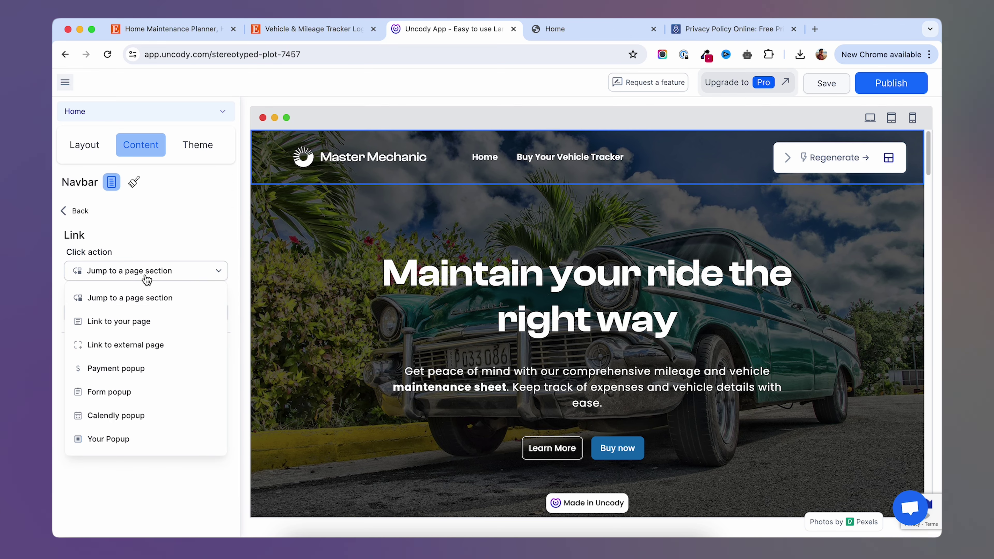
{"action": "left_click", "coordinate": [221, 235]}
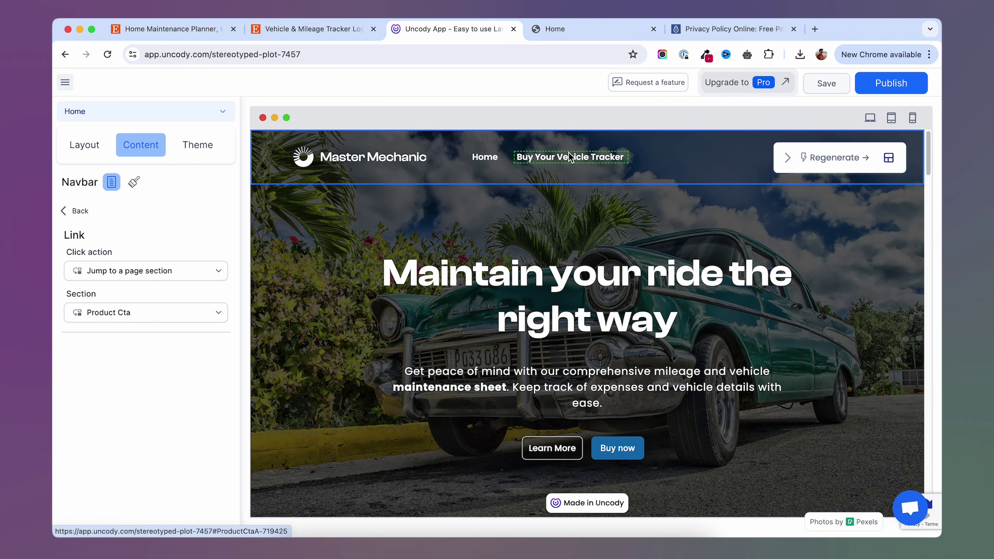
{"action": "left_click", "coordinate": [135, 272]}
{"action": "left_click", "coordinate": [135, 272]}
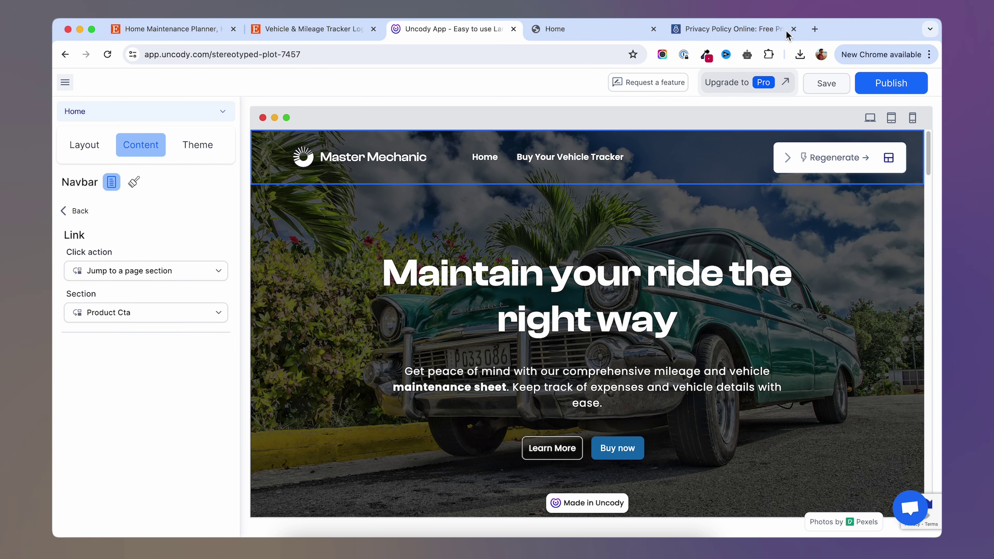
{"action": "left_click", "coordinate": [540, 38]}
Test the live site's Buy Your Vehicle Tracker and Contact Us navbar links.
{"action": "left_click", "coordinate": [407, 103]}
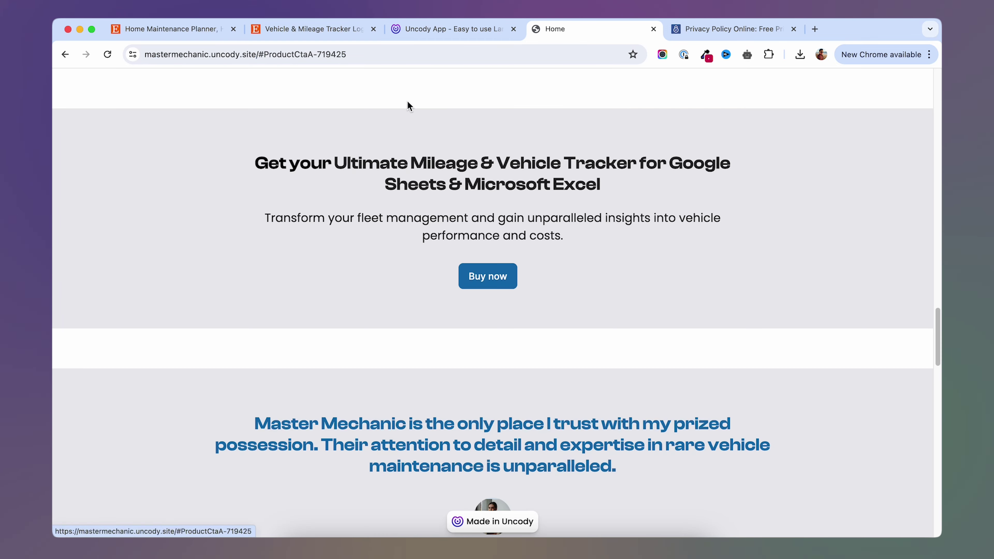
{"action": "scroll", "coordinate": [351, 211], "scroll_direction": "up", "scroll_amount": 20}
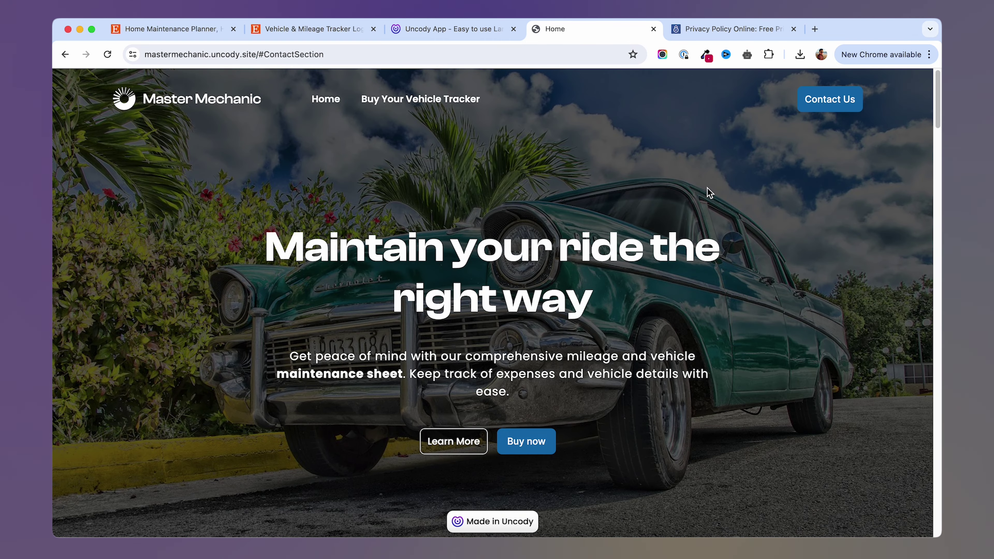
{"action": "left_click", "coordinate": [833, 101]}
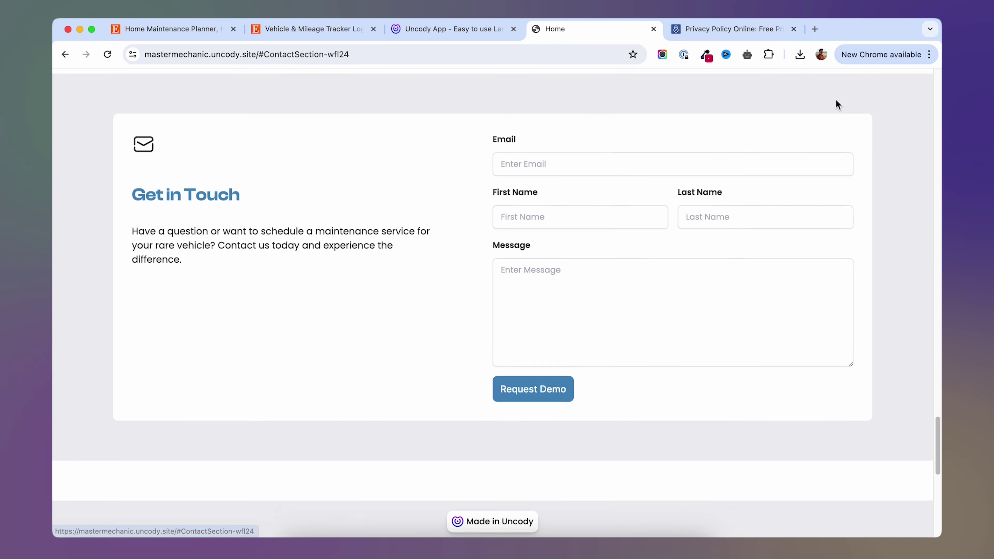
{"action": "scroll", "coordinate": [268, 233], "scroll_direction": "up", "scroll_amount": 20}
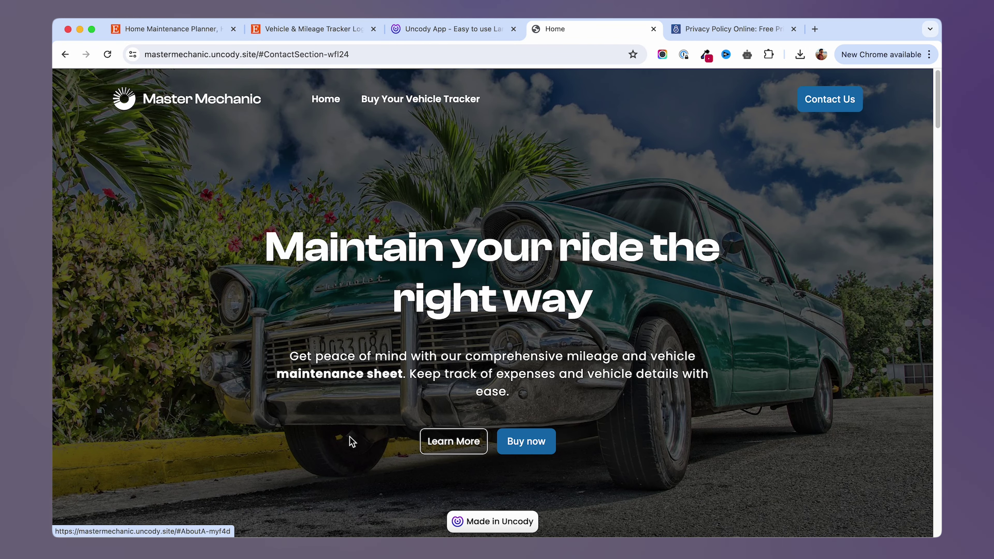
{"action": "scroll", "coordinate": [350, 442], "scroll_direction": "down", "scroll_amount": 20}
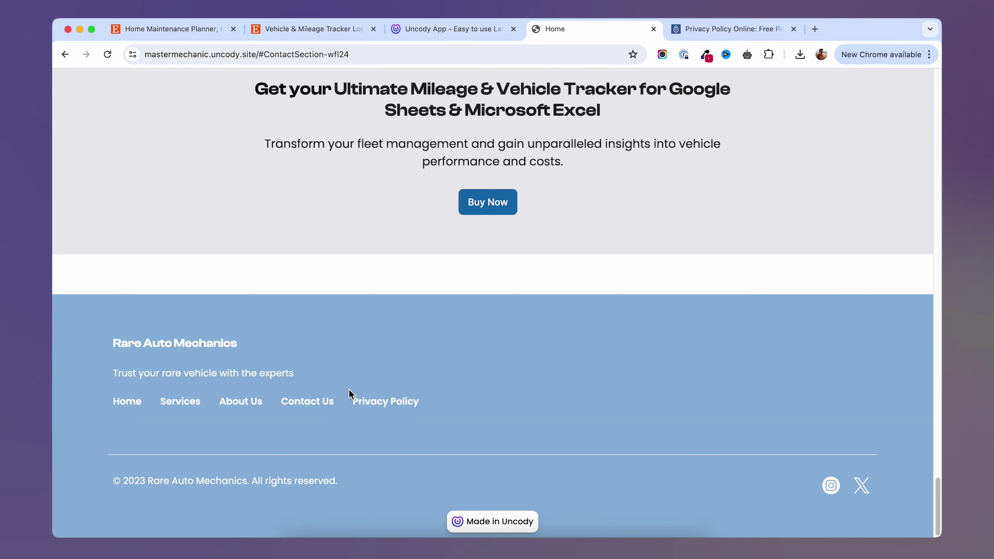
Check the footer Privacy Policy link, then show the editor's page list (Home, test).
{"action": "left_click", "coordinate": [401, 407]}
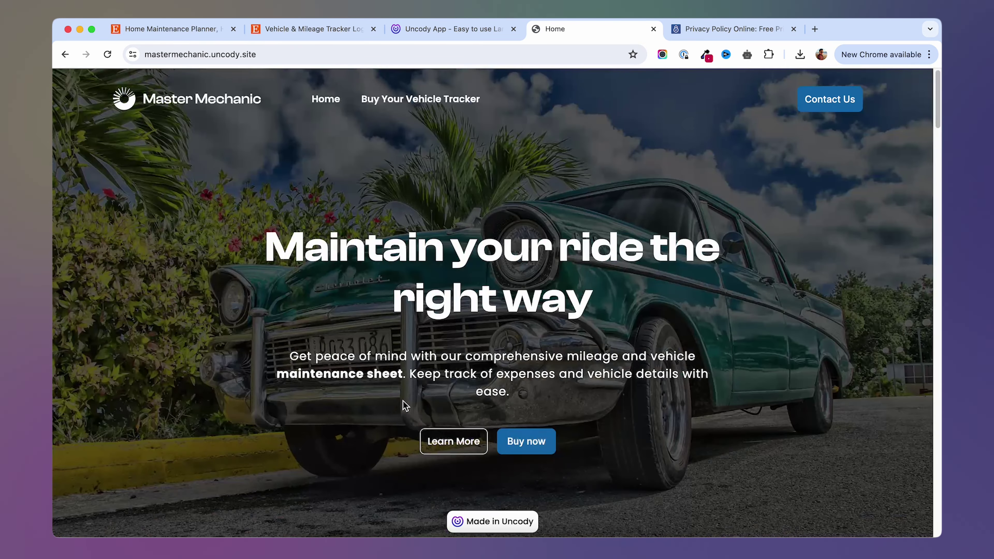
{"action": "scroll", "coordinate": [537, 402], "scroll_direction": "down", "scroll_amount": 5}
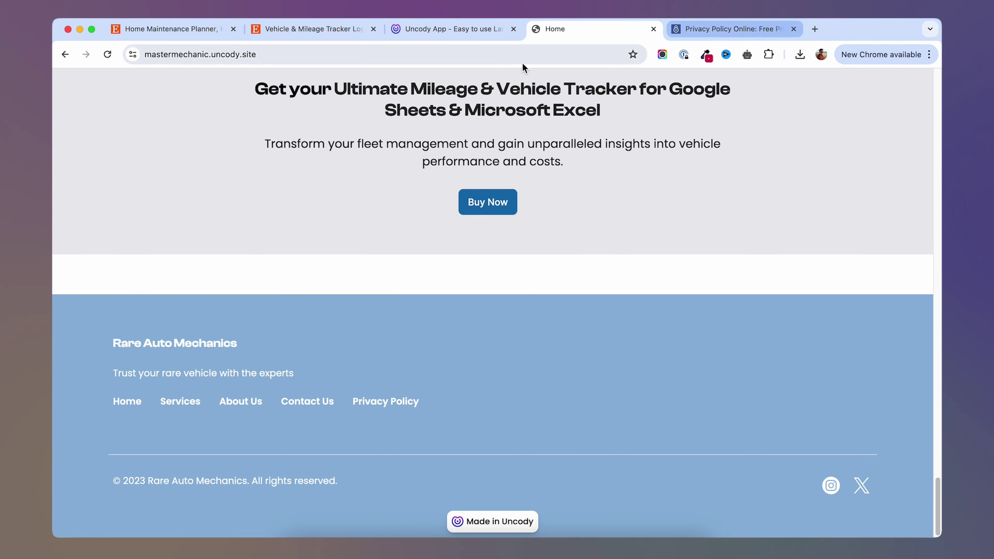
{"action": "left_click", "coordinate": [469, 29]}
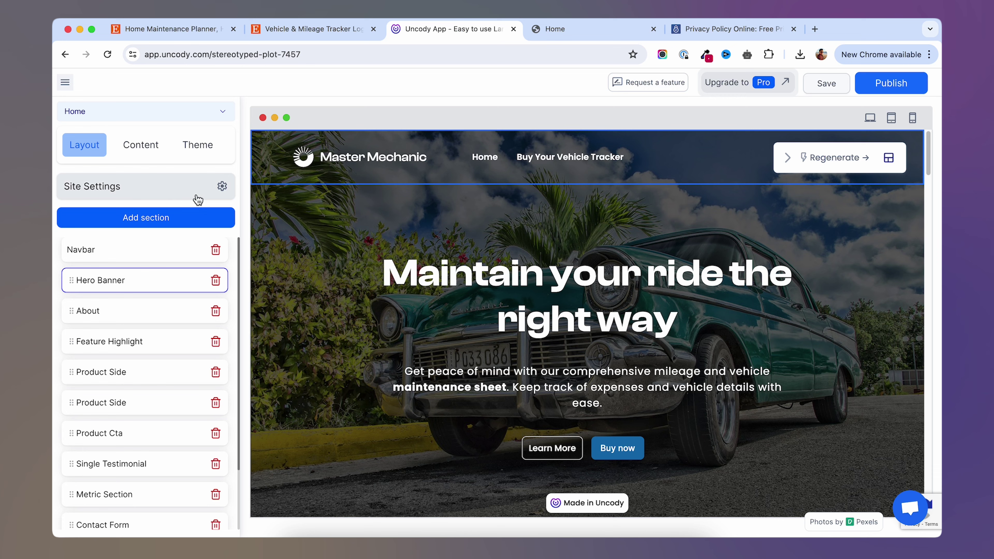
{"action": "left_click", "coordinate": [225, 116]}
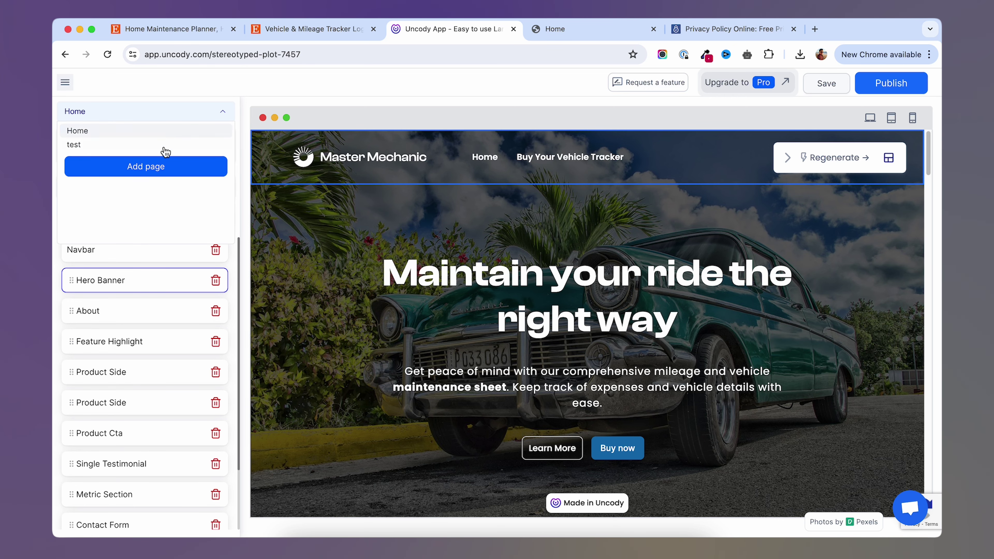
Add a new site page named 'terms'.
{"action": "left_click", "coordinate": [133, 167]}
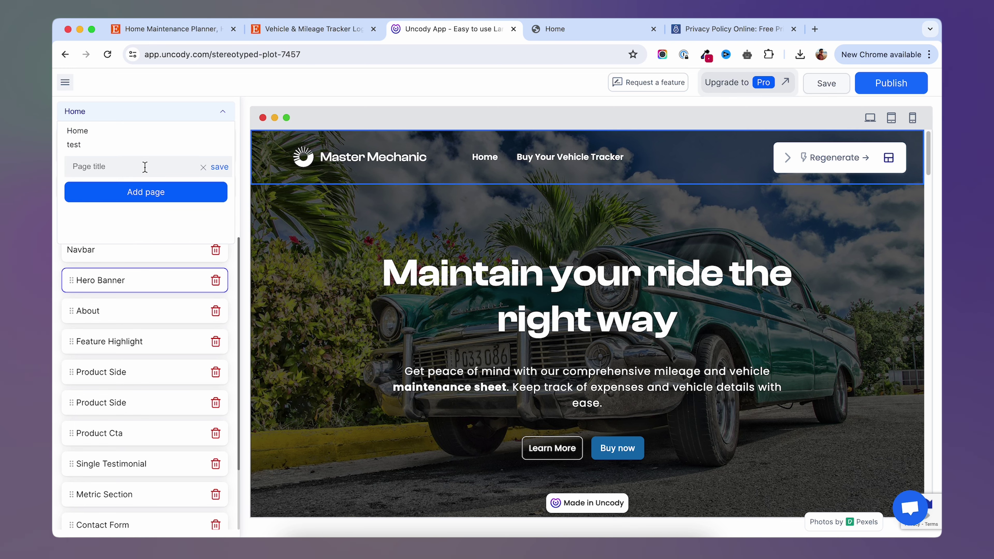
{"action": "type", "text": "terms"}
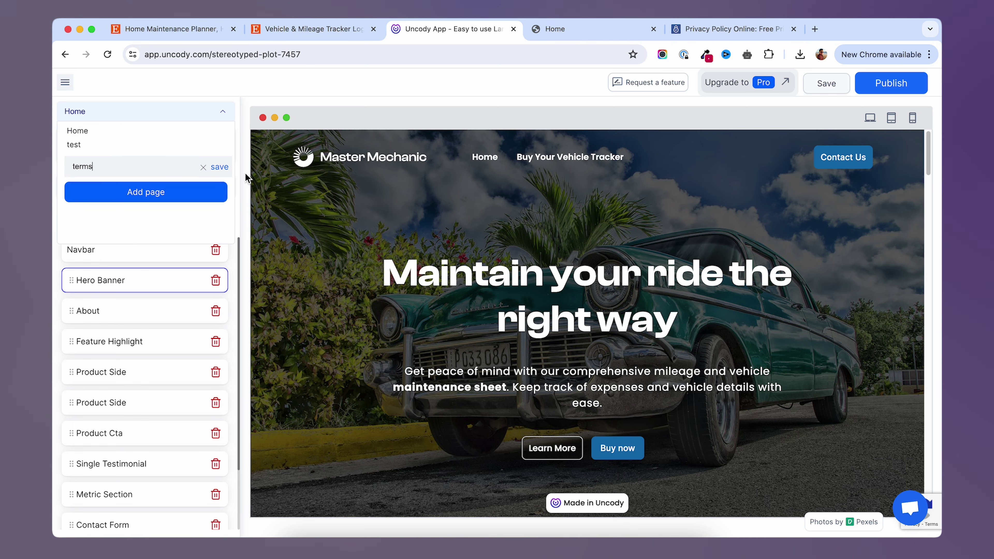
{"action": "left_click", "coordinate": [220, 167]}
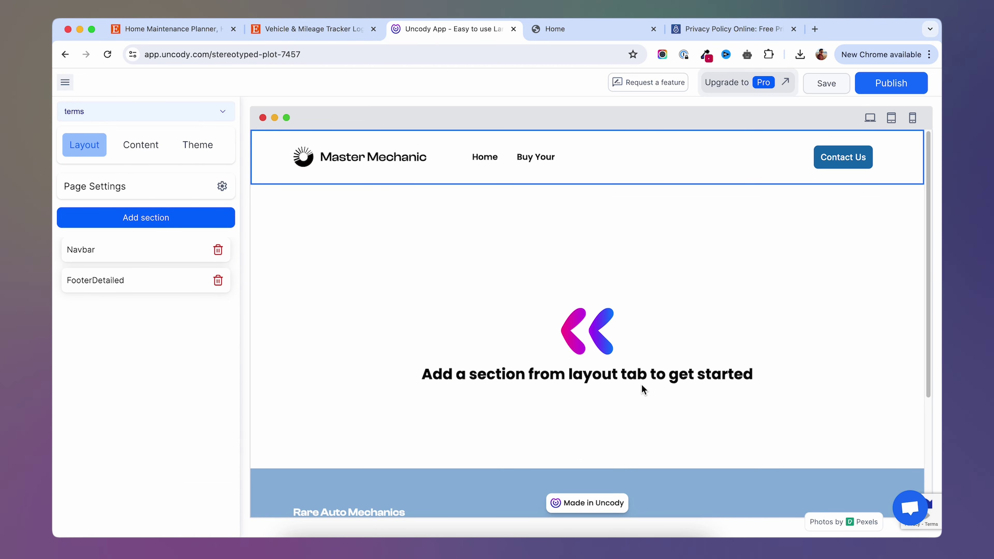
Add a Core HTML Embed section to the terms page with Embed Type set to HTML.
{"action": "left_click", "coordinate": [146, 217]}
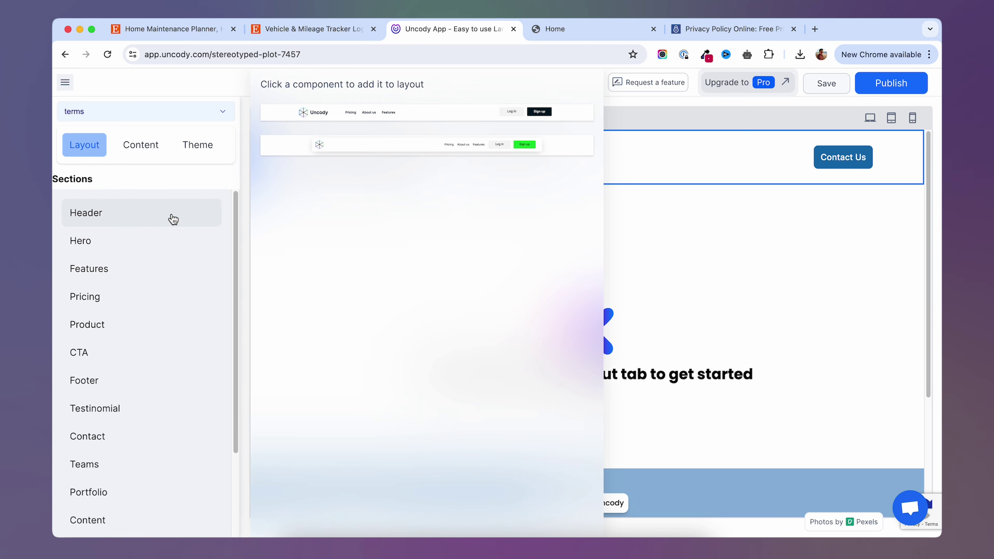
{"action": "scroll", "coordinate": [156, 352], "scroll_direction": "down", "scroll_amount": 3}
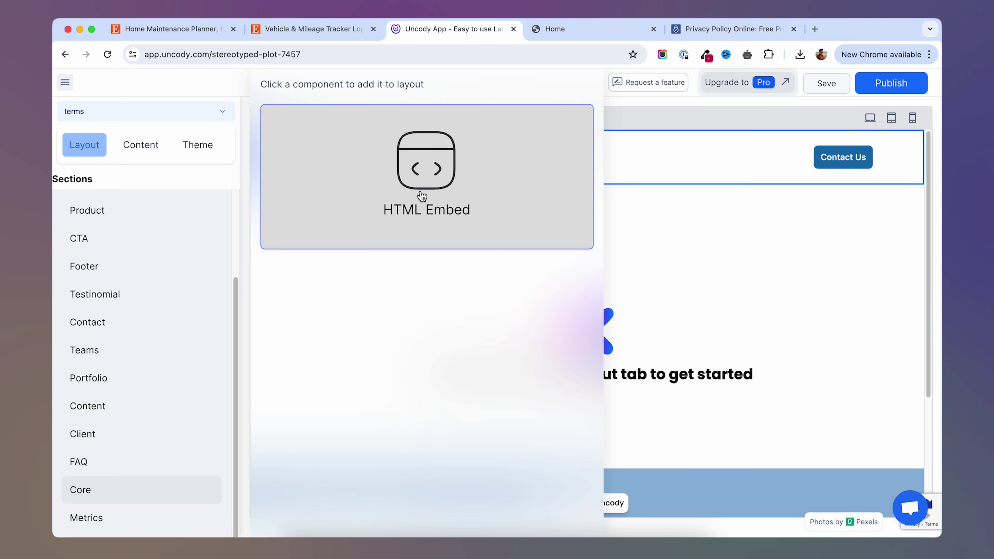
{"action": "left_click", "coordinate": [450, 186]}
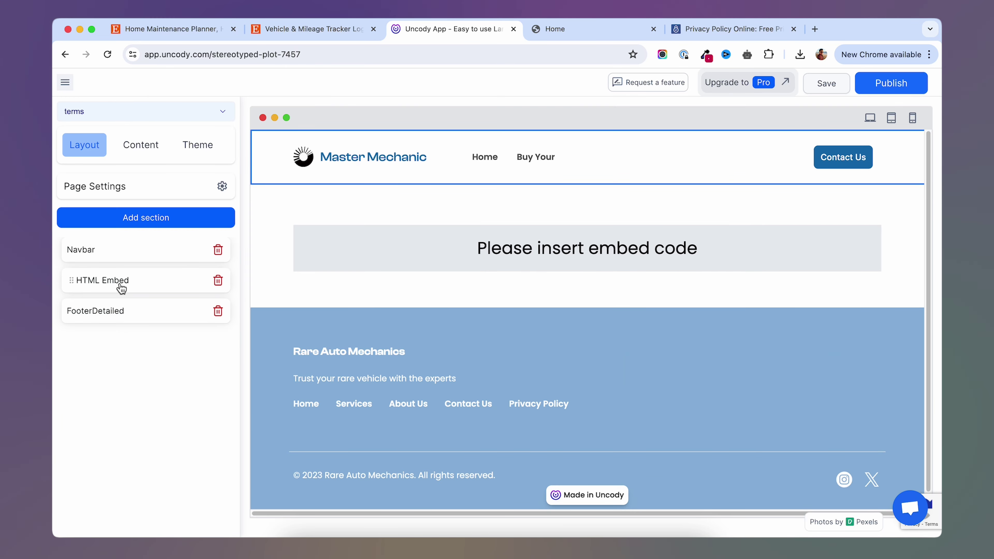
{"action": "left_click", "coordinate": [121, 288]}
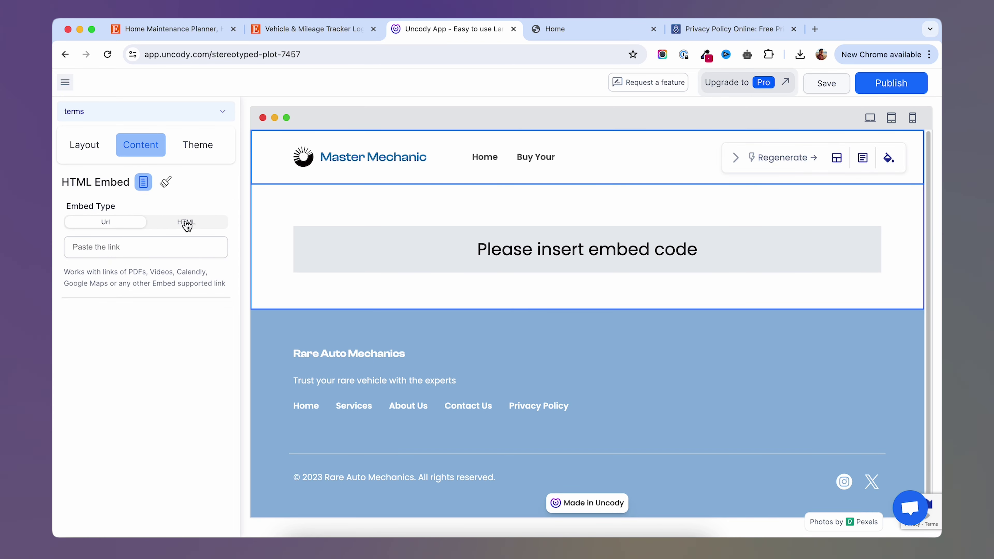
{"action": "left_click", "coordinate": [192, 229]}
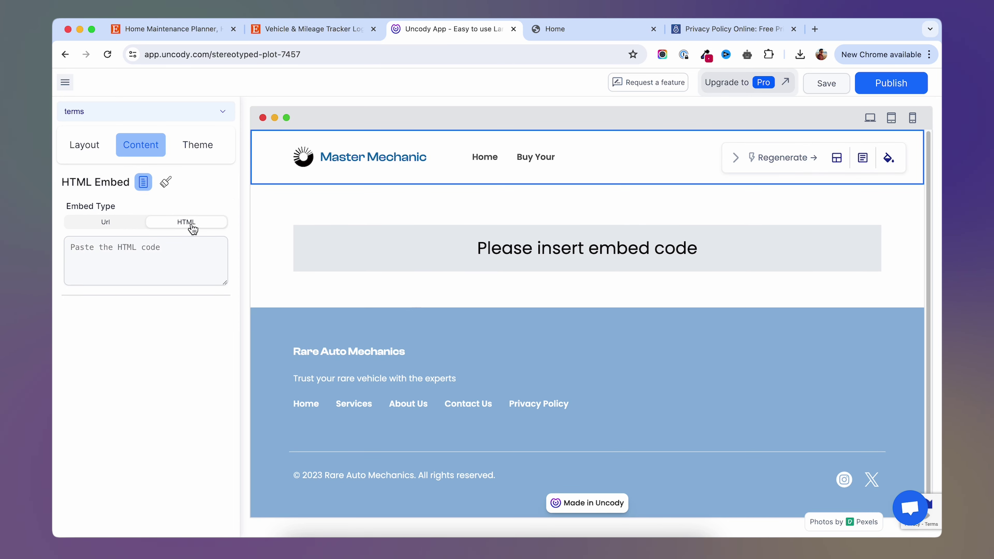
{"action": "left_click", "coordinate": [743, 32]}
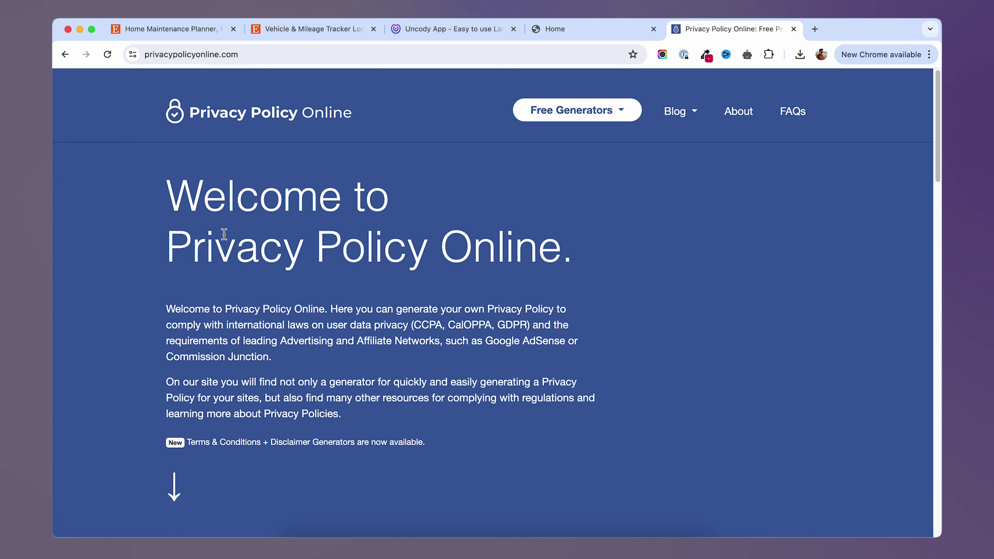
Start the Terms & Conditions Generator with the website name 'mastermechanic'.
{"action": "left_click", "coordinate": [616, 111]}
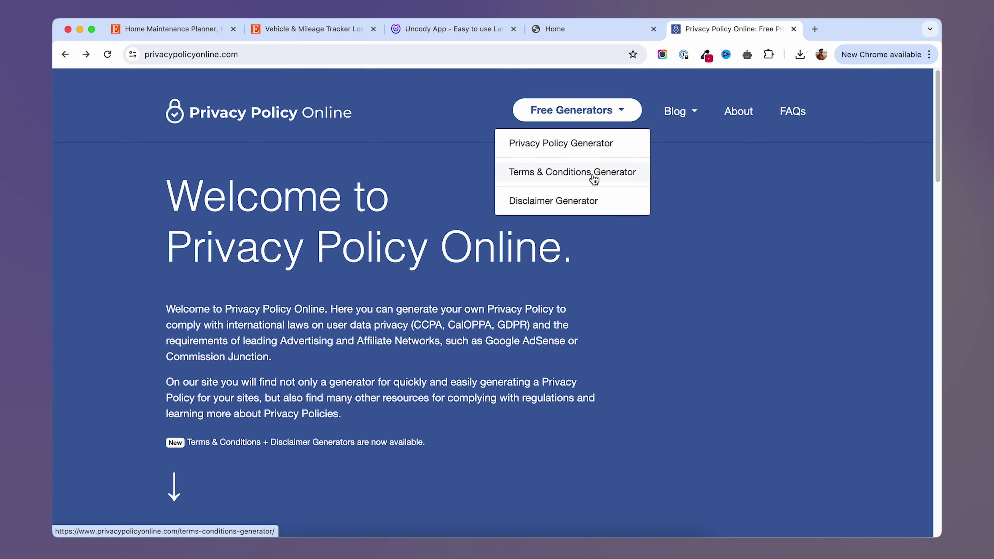
{"action": "left_click", "coordinate": [593, 179]}
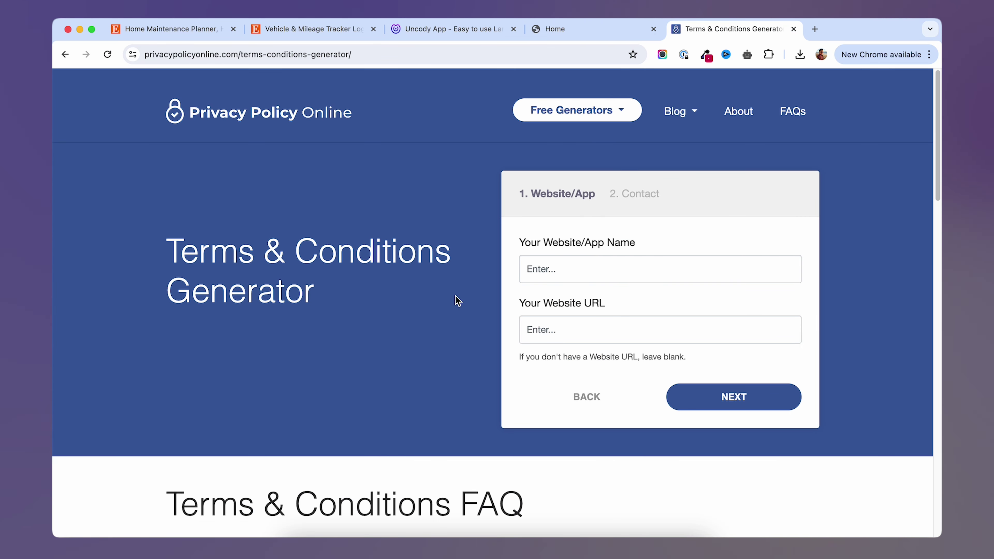
{"action": "scroll", "coordinate": [455, 299], "scroll_direction": "down", "scroll_amount": 2}
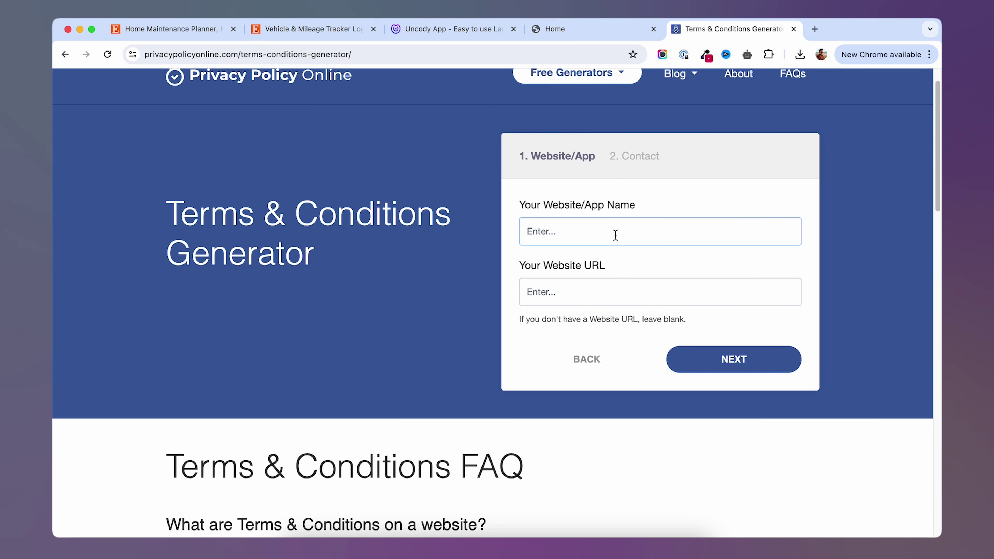
{"action": "type", "text": "master mech"}
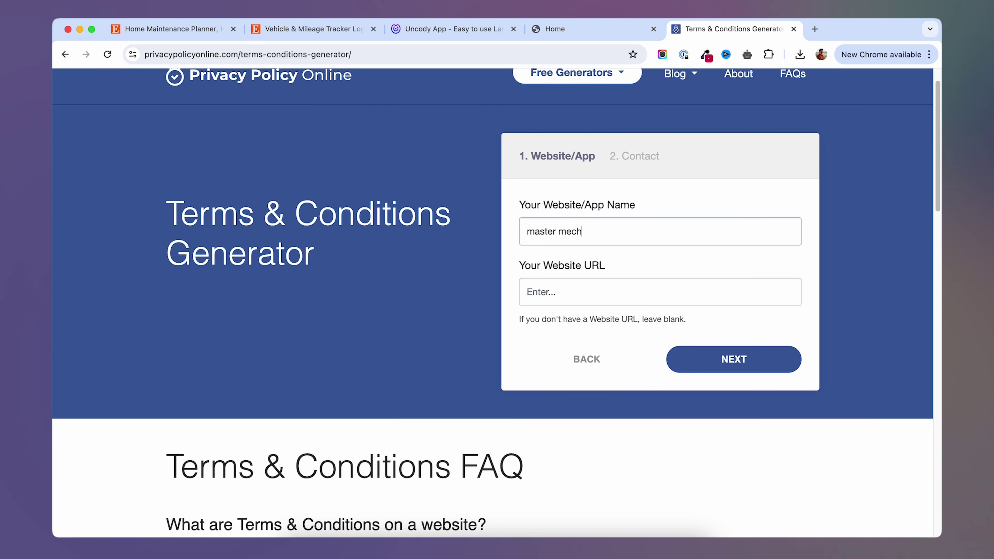
{"action": "type", "text": "ani"}
{"action": "type", "text": "mastermechanic"}
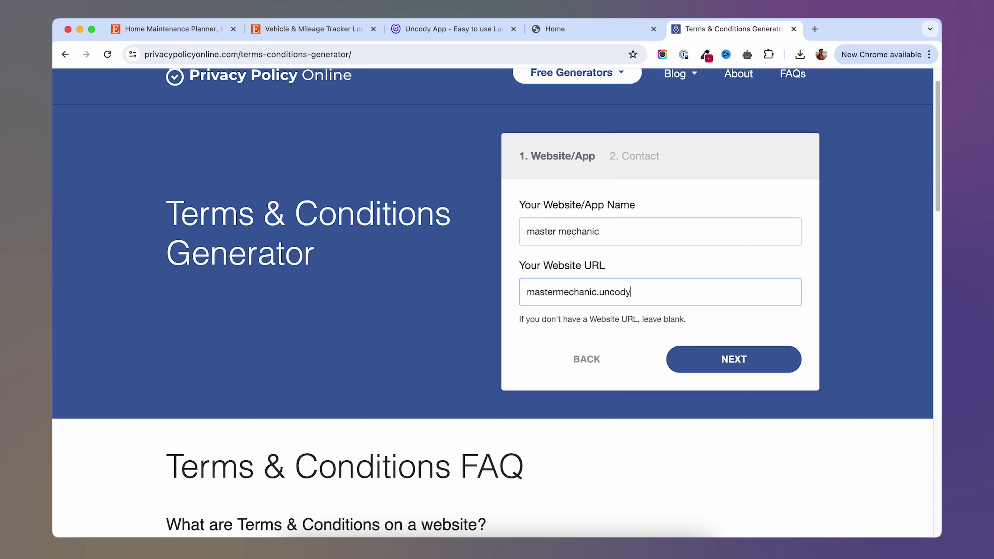
{"action": "left_click", "coordinate": [743, 359]}
Enter United States, Alabama and the business contact e-mail as the contact details.
{"action": "left_click", "coordinate": [614, 165]}
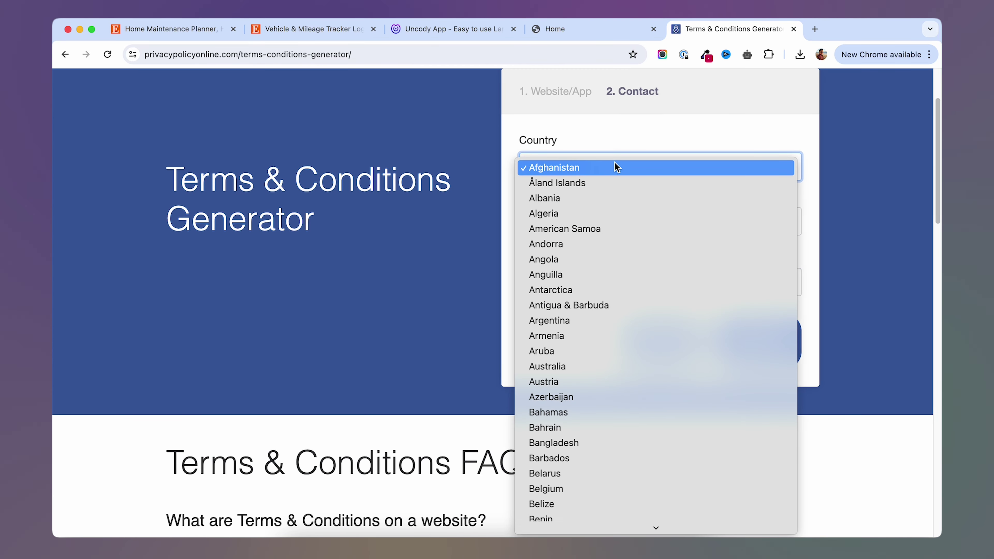
{"action": "key", "text": "Escape"}
{"action": "type", "text": "United States"}
{"action": "left_click", "coordinate": [599, 227]}
{"action": "left_click", "coordinate": [577, 282]}
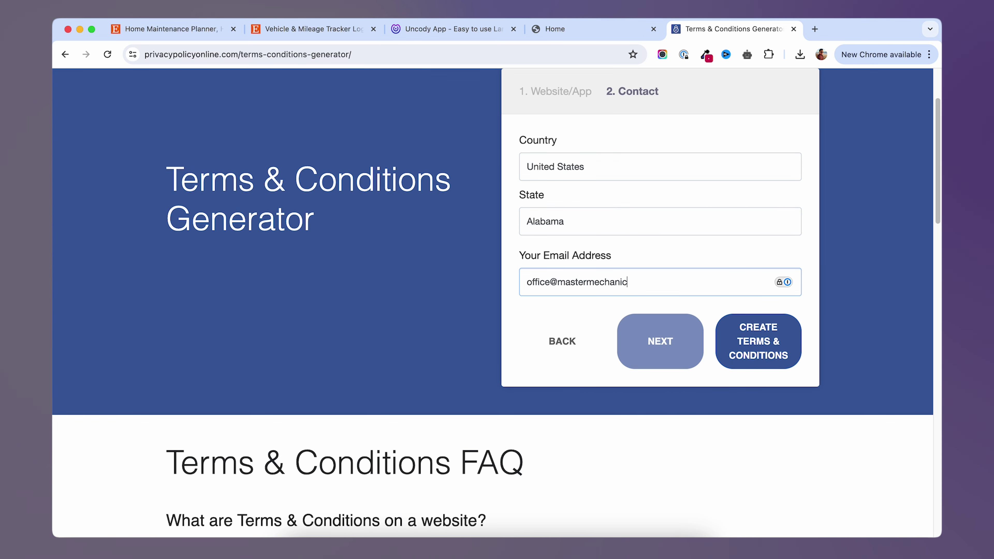
Generate the Terms & Conditions and copy its HTML code to the clipboard.
{"action": "left_click", "coordinate": [749, 345]}
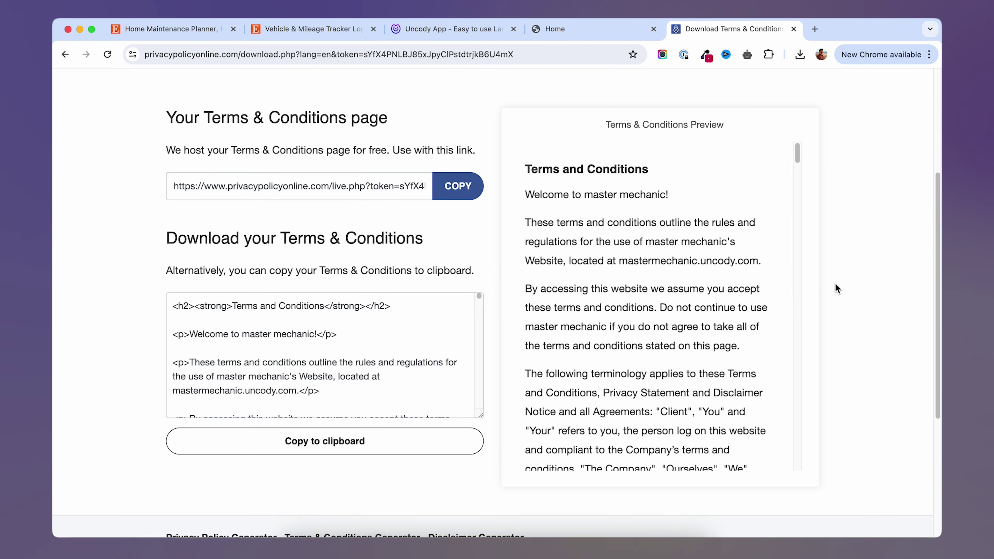
{"action": "scroll", "coordinate": [626, 352], "scroll_direction": "down", "scroll_amount": 6}
{"action": "scroll", "coordinate": [586, 392], "scroll_direction": "up", "scroll_amount": 6}
{"action": "left_click", "coordinate": [318, 451]}
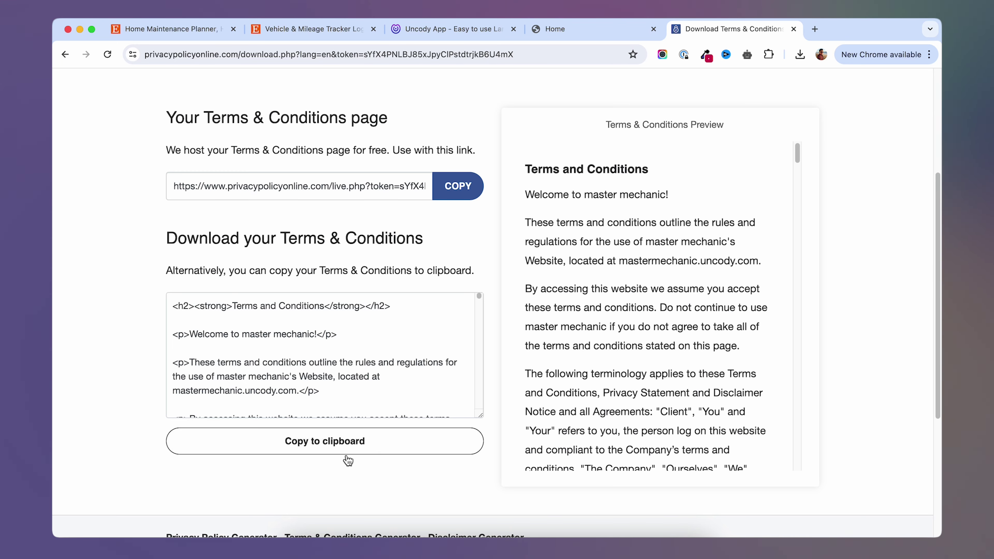
Paste the Terms and Conditions HTML into the terms page's HTML Embed code box.
{"action": "left_click", "coordinate": [444, 29]}
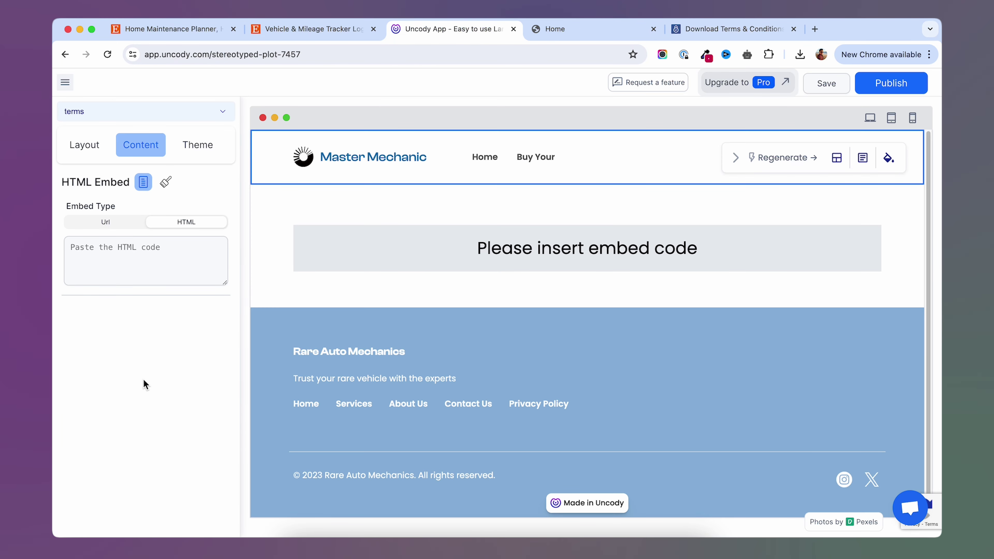
{"action": "left_click", "coordinate": [137, 256]}
{"action": "key", "text": "super+v"}
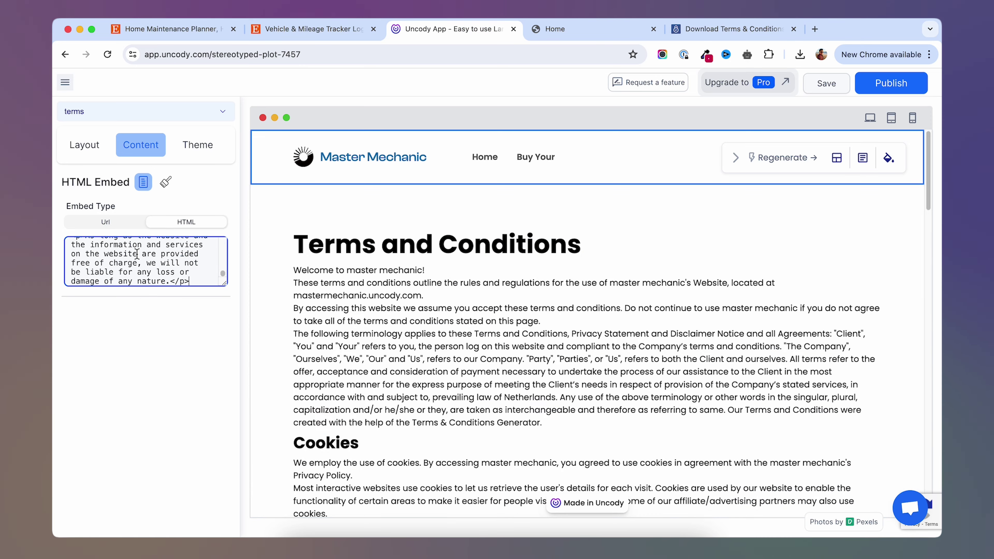
{"action": "left_click", "coordinate": [900, 80]}
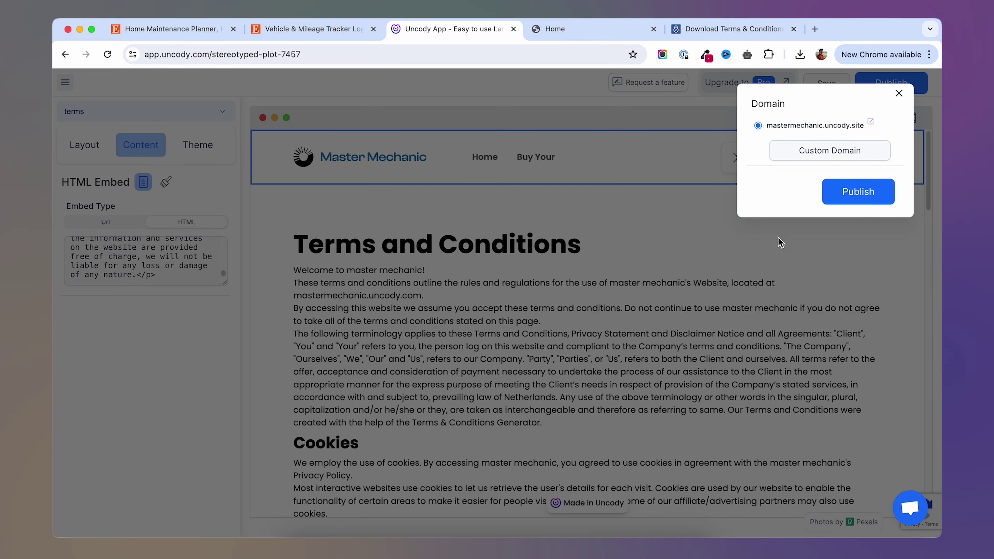
{"action": "left_click", "coordinate": [779, 241]}
Rename the footer's Privacy Policy link to 'Terms and Conditions'.
{"action": "left_click", "coordinate": [90, 153]}
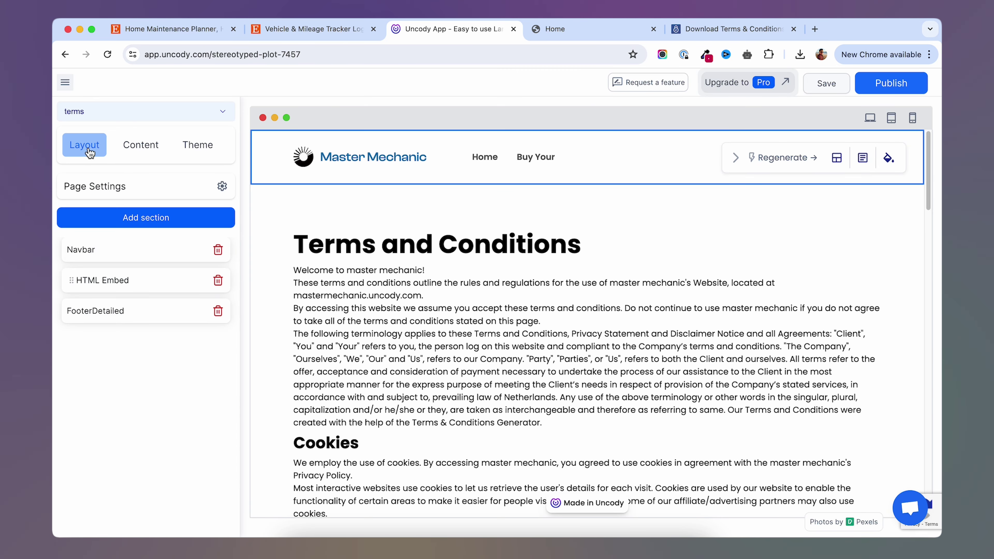
{"action": "left_click", "coordinate": [116, 318]}
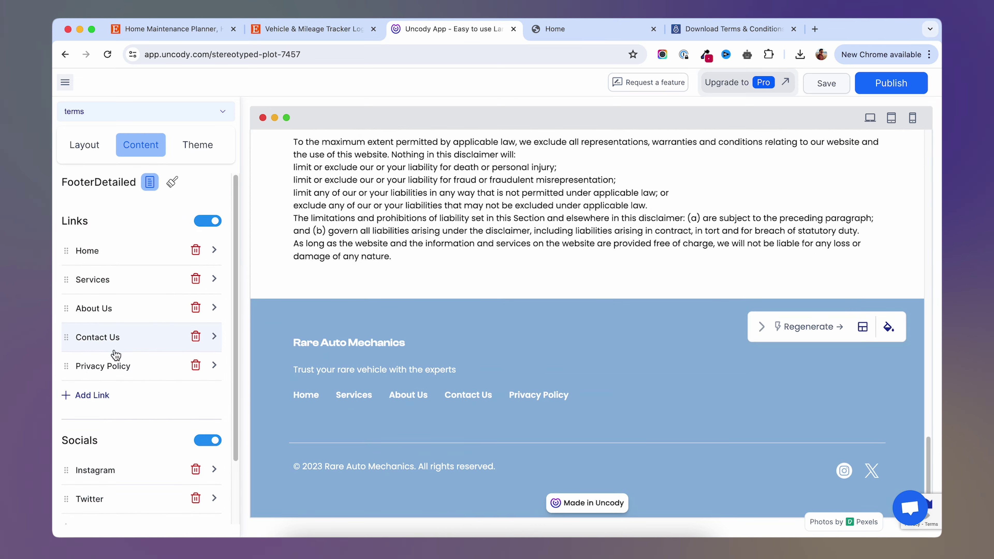
{"action": "left_click", "coordinate": [114, 370]}
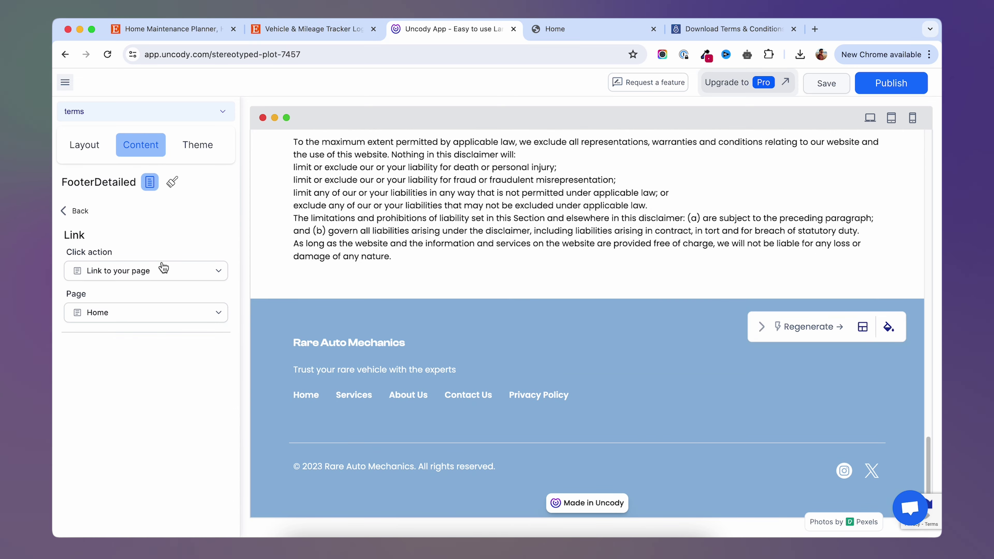
{"action": "left_click", "coordinate": [548, 418]}
{"action": "left_click", "coordinate": [572, 398]}
{"action": "type", "text": "Te"}
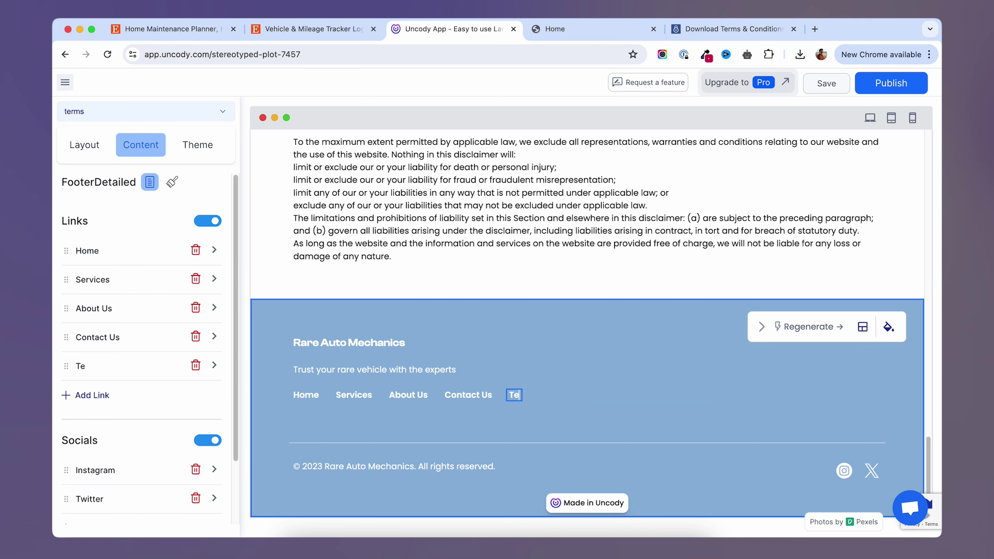
{"action": "type", "text": "rms and Co"}
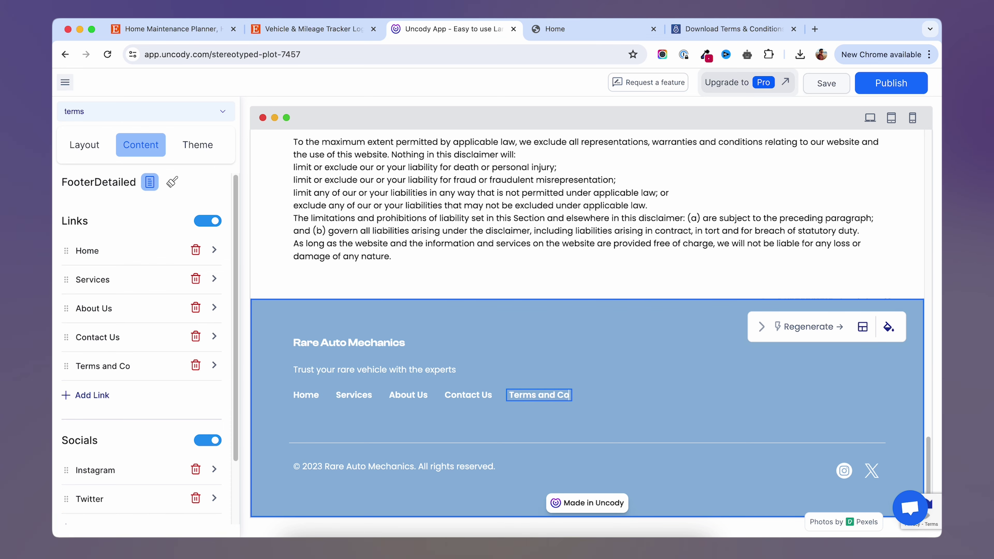
{"action": "type", "text": "nditions"}
{"action": "left_click", "coordinate": [540, 414]}
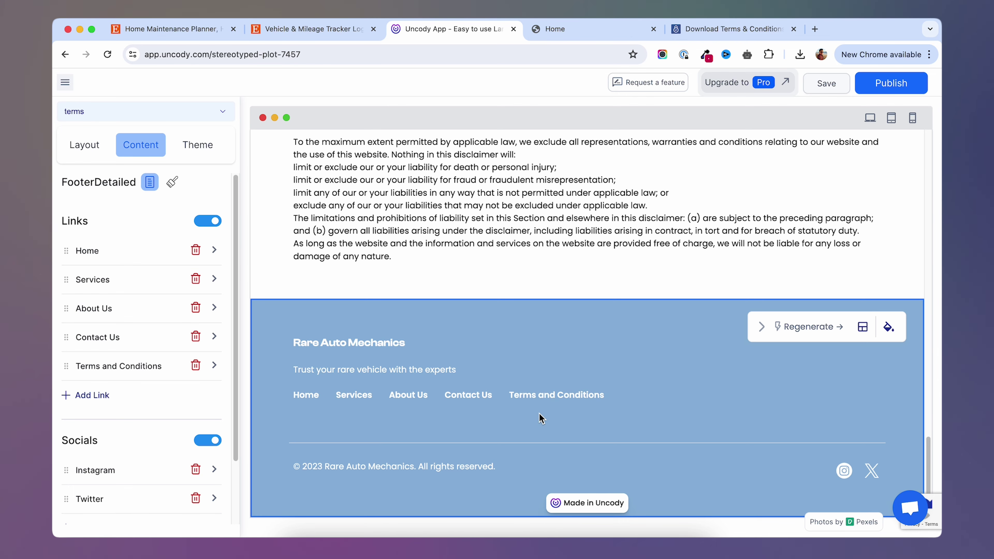
Point the Terms and Conditions footer link at the terms page and publish the site.
{"action": "left_click", "coordinate": [119, 366]}
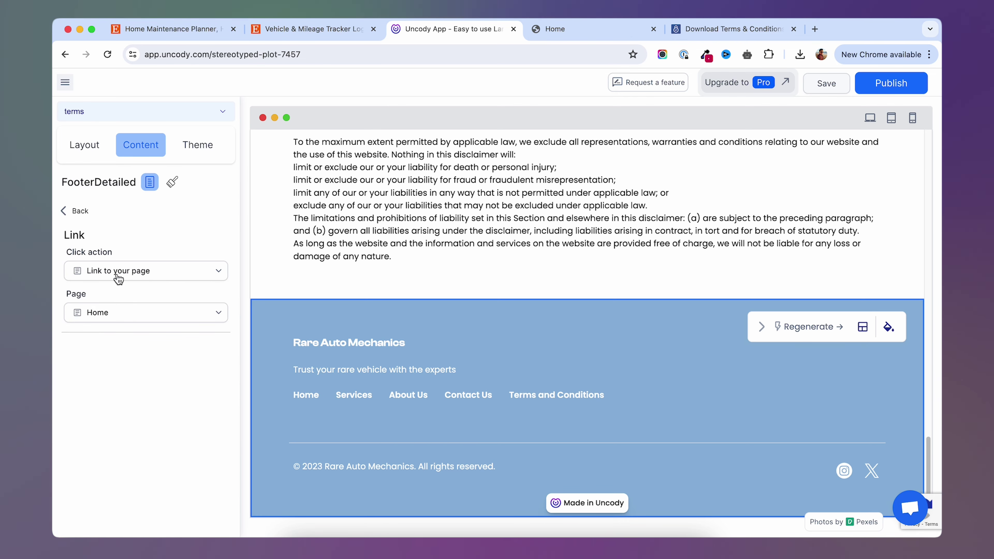
{"action": "left_click", "coordinate": [146, 318]}
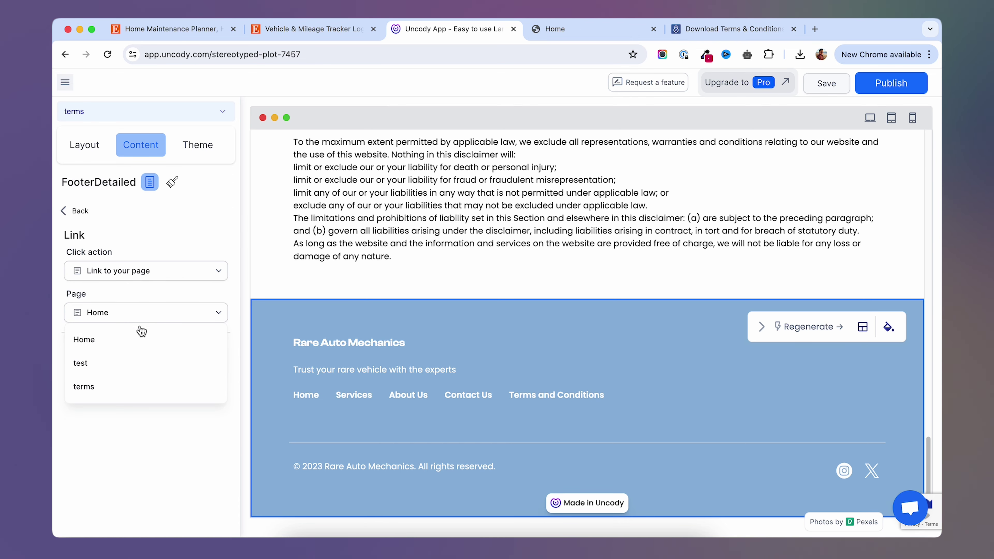
{"action": "left_click", "coordinate": [90, 388]}
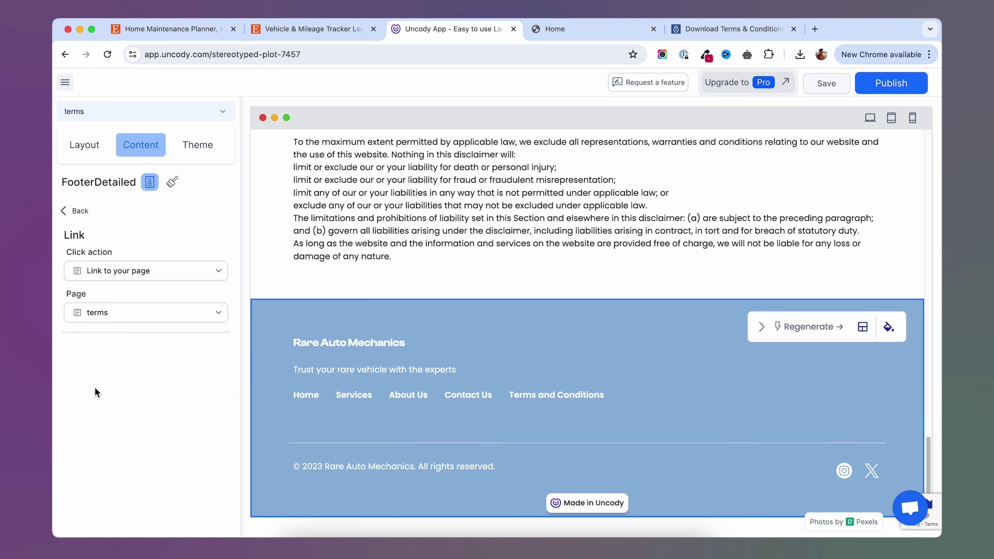
{"action": "left_click", "coordinate": [891, 83]}
Confirm publishing, then read the live Terms and Conditions page through to its Disclaimer section.
{"action": "left_click", "coordinate": [857, 192]}
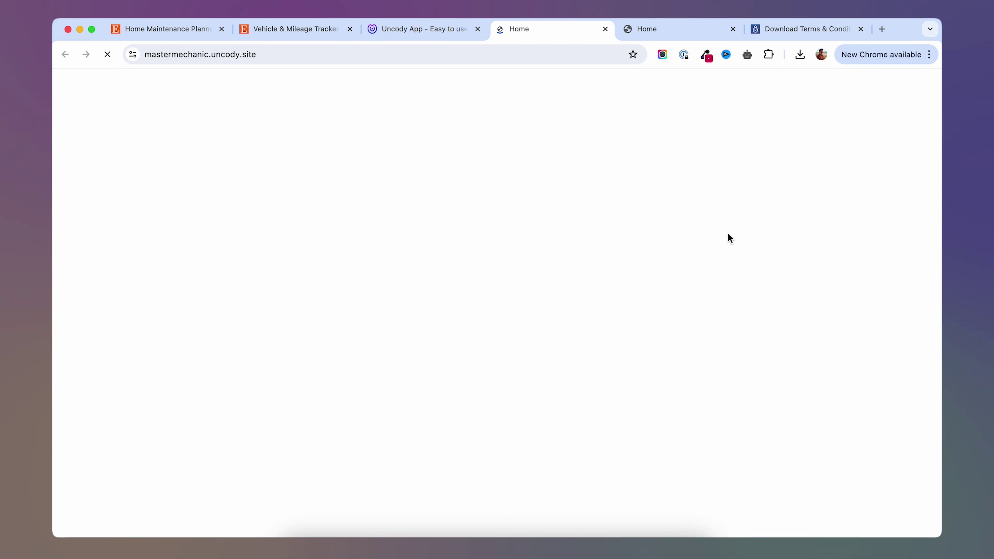
{"action": "scroll", "coordinate": [685, 331], "scroll_direction": "down", "scroll_amount": 15}
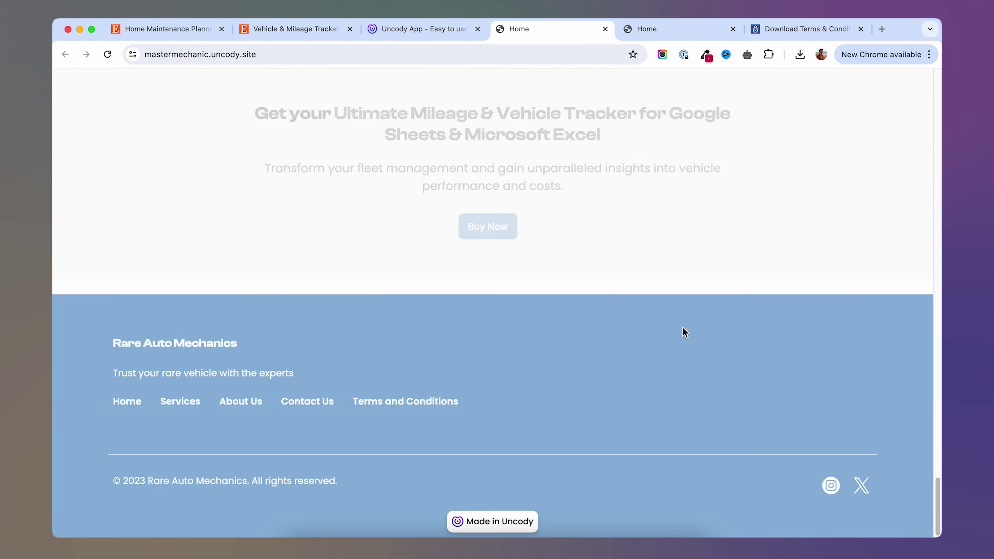
{"action": "left_click", "coordinate": [421, 408]}
{"action": "scroll", "coordinate": [310, 294], "scroll_direction": "down", "scroll_amount": 20}
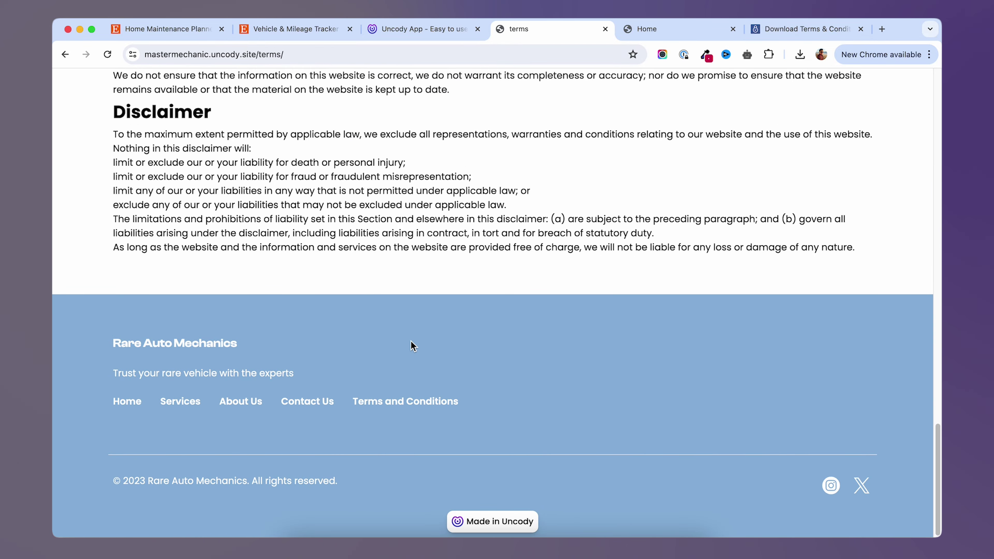
{"action": "scroll", "coordinate": [413, 345], "scroll_direction": "up", "scroll_amount": 20}
{"action": "scroll", "coordinate": [548, 424], "scroll_direction": "down", "scroll_amount": 20}
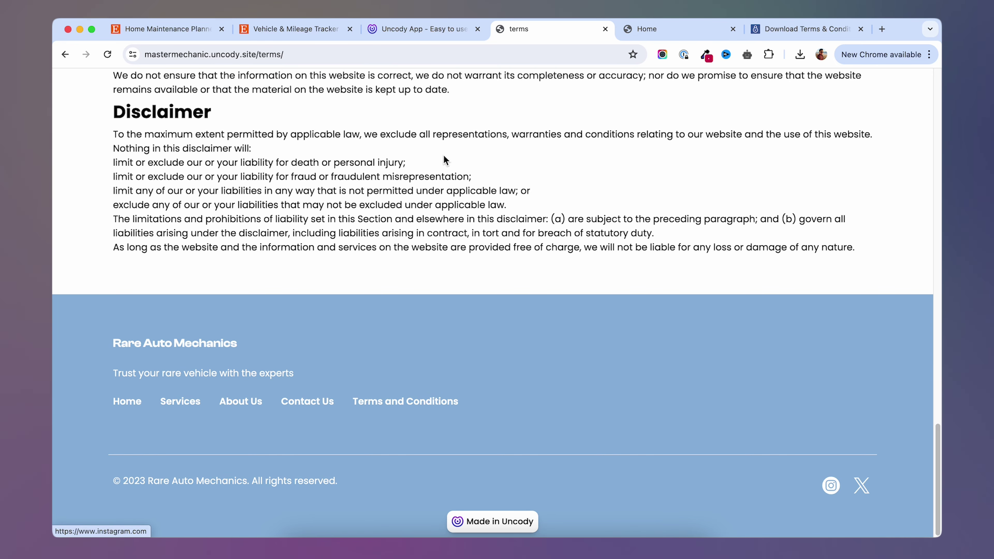
{"action": "key", "text": "ctrl+shift+Tab"}
Dismiss the publish message and return to the footer's links and socials settings.
{"action": "left_click", "coordinate": [899, 93]}
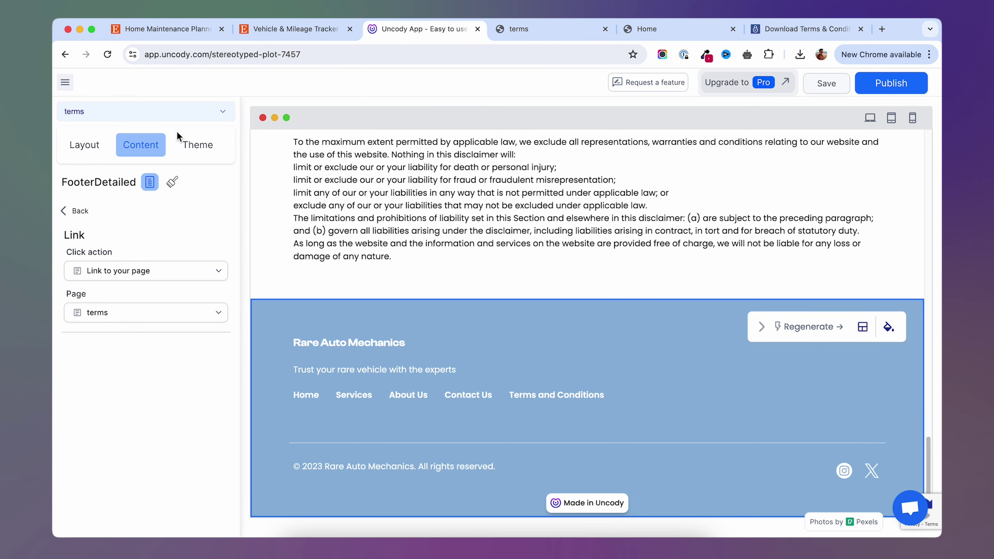
{"action": "left_click", "coordinate": [71, 210]}
{"action": "left_click", "coordinate": [140, 145]}
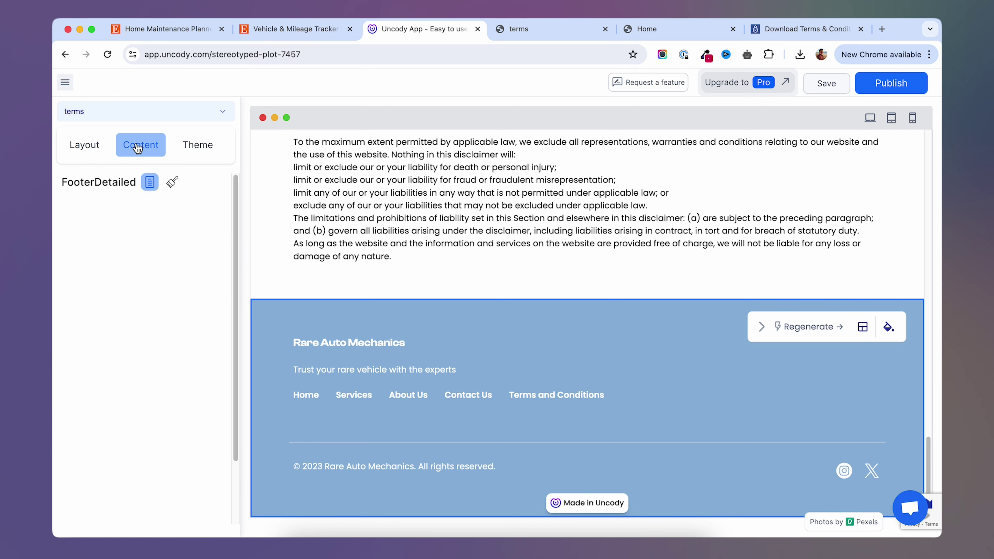
{"action": "scroll", "coordinate": [152, 407], "scroll_direction": "down", "scroll_amount": 2}
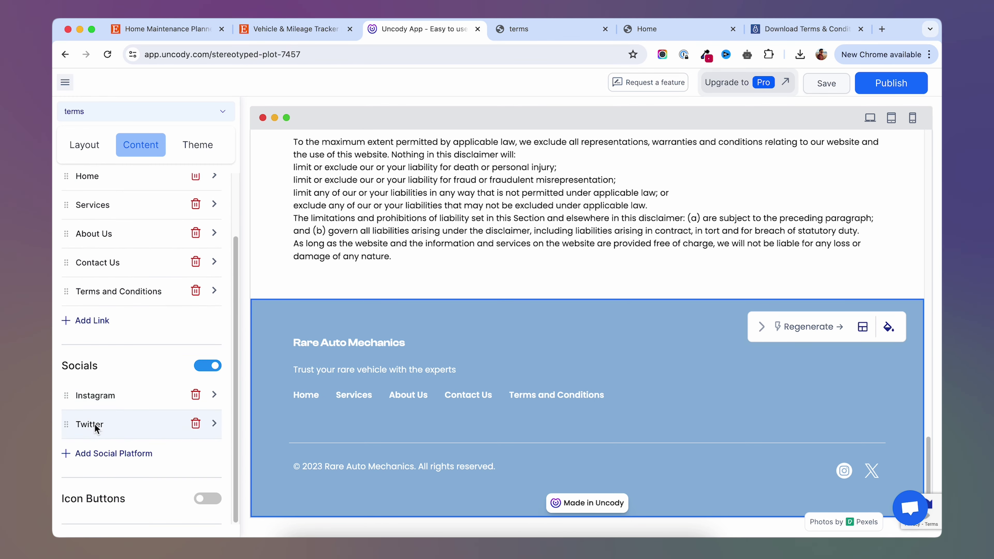
Add a YouTube icon beside Instagram and X, then show the Home page.
{"action": "left_click", "coordinate": [114, 453]}
{"action": "left_click", "coordinate": [98, 452]}
{"action": "left_click", "coordinate": [146, 273]}
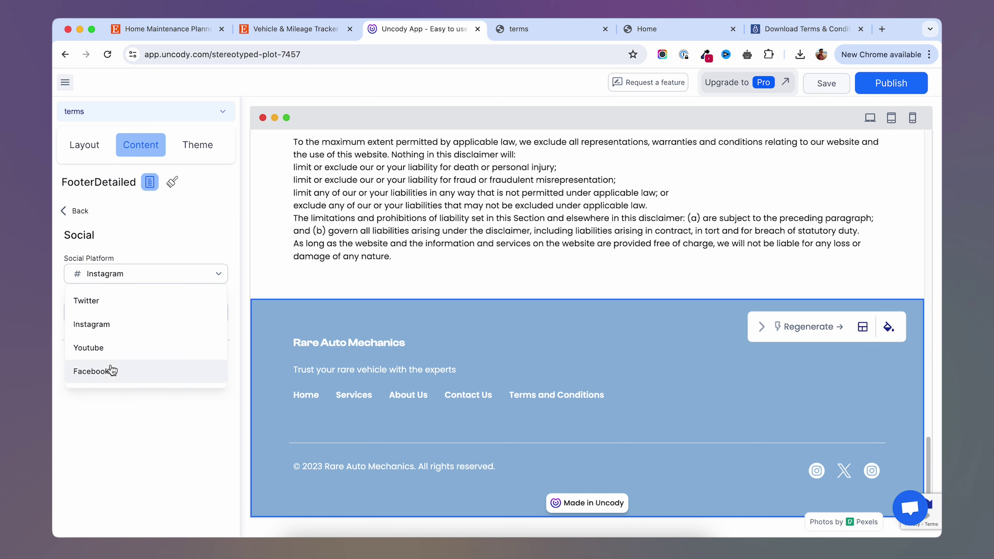
{"action": "left_click", "coordinate": [98, 347]}
{"action": "left_click", "coordinate": [187, 313]}
{"action": "left_click", "coordinate": [187, 376]}
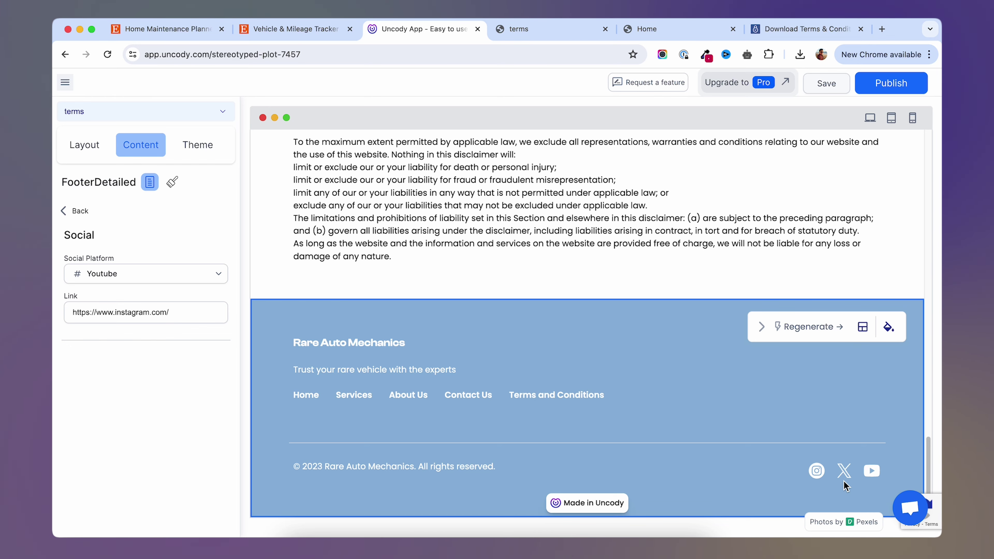
{"action": "left_click", "coordinate": [306, 395]}
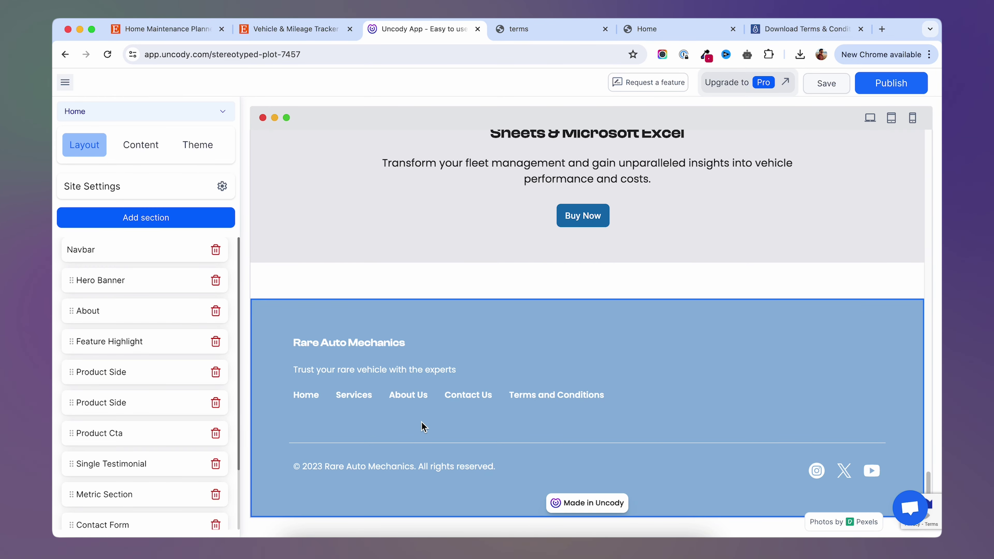
Try the pink-and-navy palette from the site's Theme settings.
{"action": "left_click", "coordinate": [199, 149]}
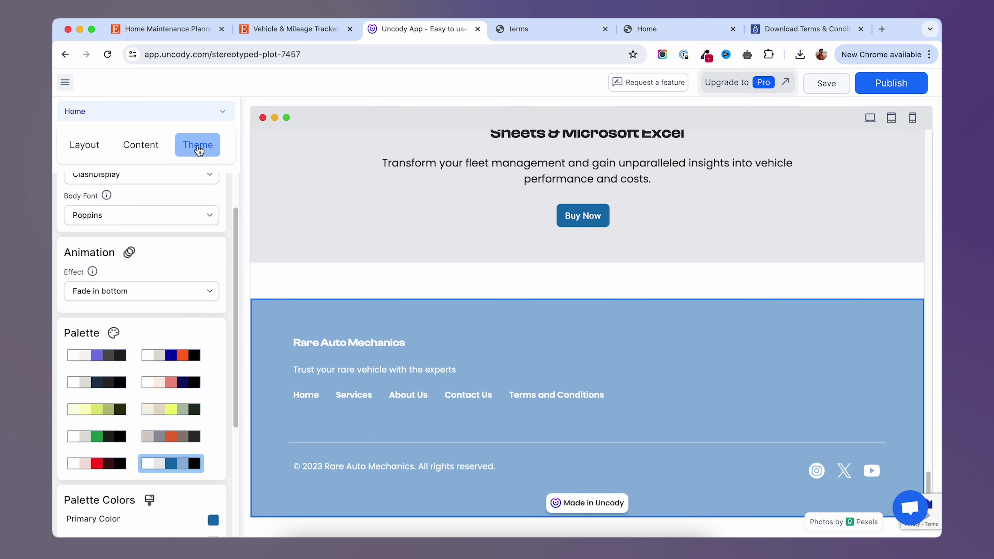
{"action": "scroll", "coordinate": [192, 195], "scroll_direction": "up", "scroll_amount": 3}
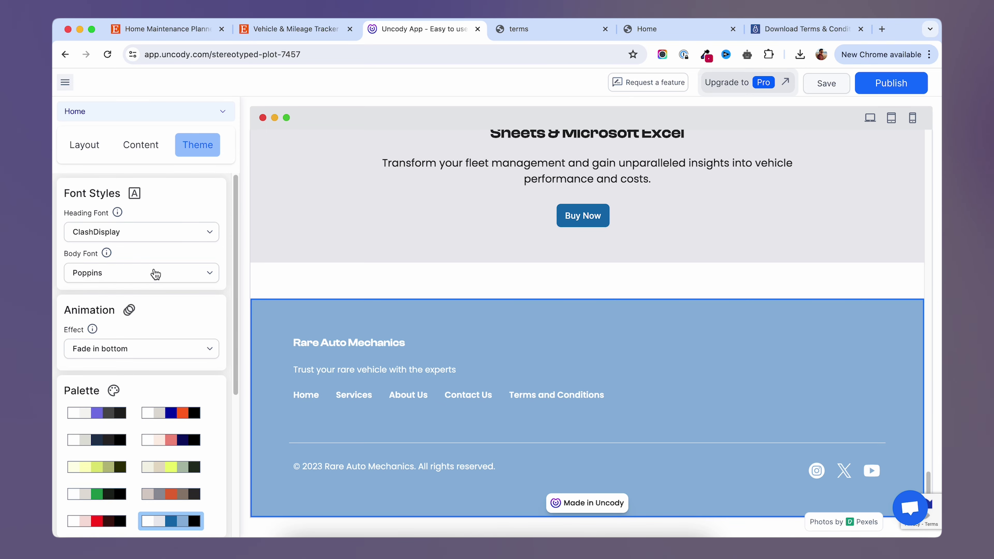
{"action": "scroll", "coordinate": [156, 274], "scroll_direction": "down", "scroll_amount": 6}
{"action": "left_click", "coordinate": [175, 316]}
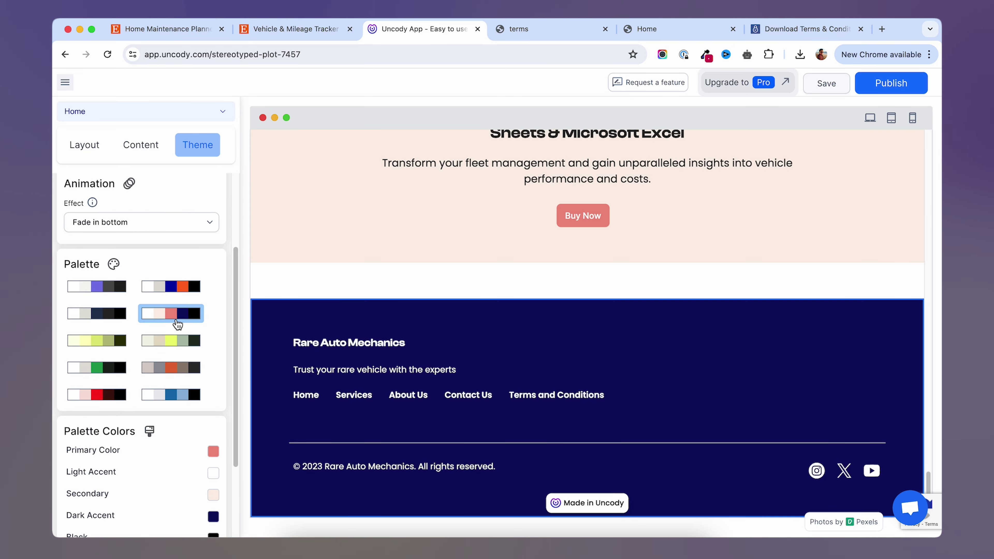
{"action": "scroll", "coordinate": [444, 343], "scroll_direction": "up", "scroll_amount": 12}
{"action": "scroll", "coordinate": [447, 345], "scroll_direction": "up", "scroll_amount": 15}
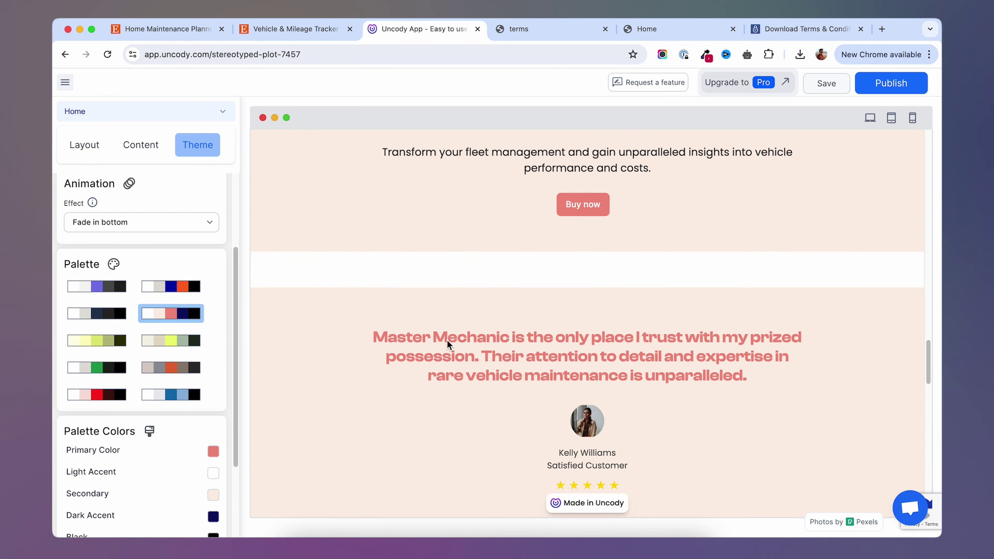
{"action": "scroll", "coordinate": [458, 340], "scroll_direction": "up", "scroll_amount": 5}
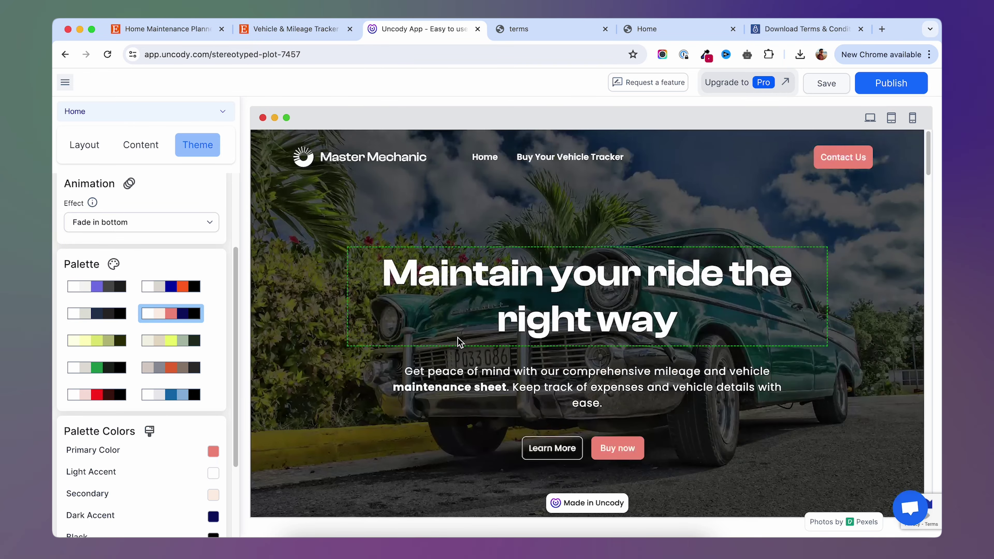
Preview the yellow-green and yellow palettes, then settle on the navy-and-grey palette.
{"action": "left_click", "coordinate": [170, 340]}
{"action": "scroll", "coordinate": [405, 303], "scroll_direction": "down", "scroll_amount": 3}
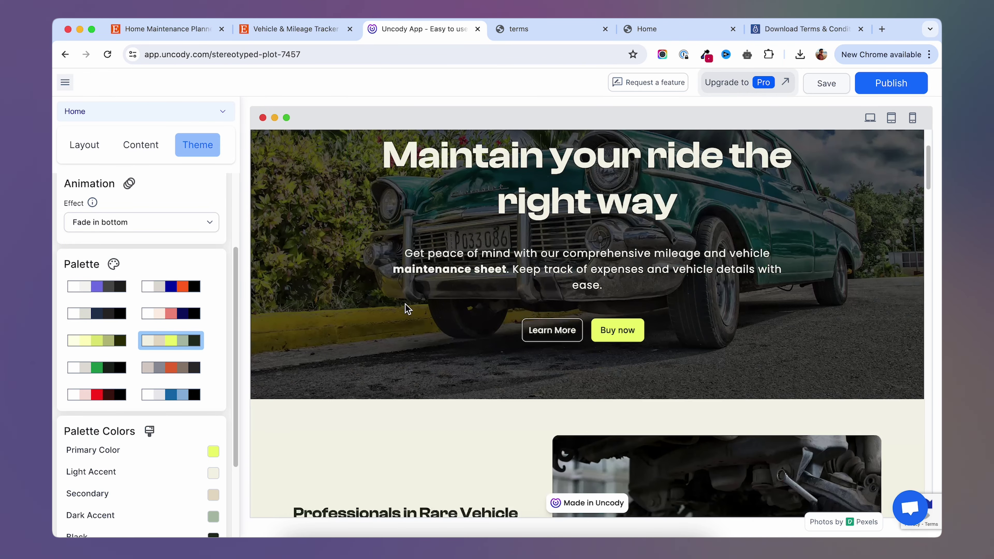
{"action": "scroll", "coordinate": [405, 320], "scroll_direction": "down", "scroll_amount": 10}
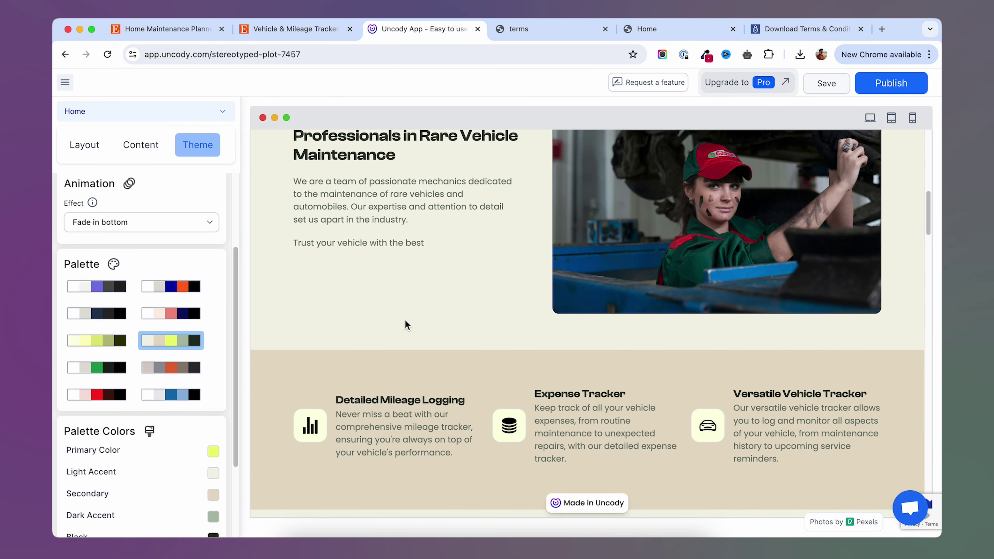
{"action": "scroll", "coordinate": [405, 324], "scroll_direction": "down", "scroll_amount": 4}
{"action": "left_click", "coordinate": [96, 340]}
{"action": "scroll", "coordinate": [425, 336], "scroll_direction": "up", "scroll_amount": 5}
{"action": "left_click", "coordinate": [97, 313]}
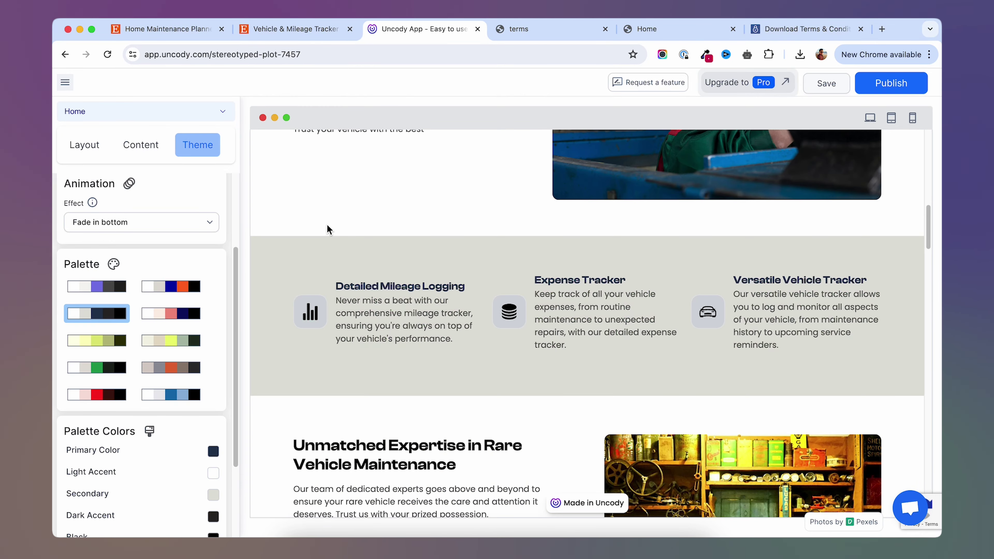
{"action": "scroll", "coordinate": [328, 226], "scroll_direction": "up", "scroll_amount": 10}
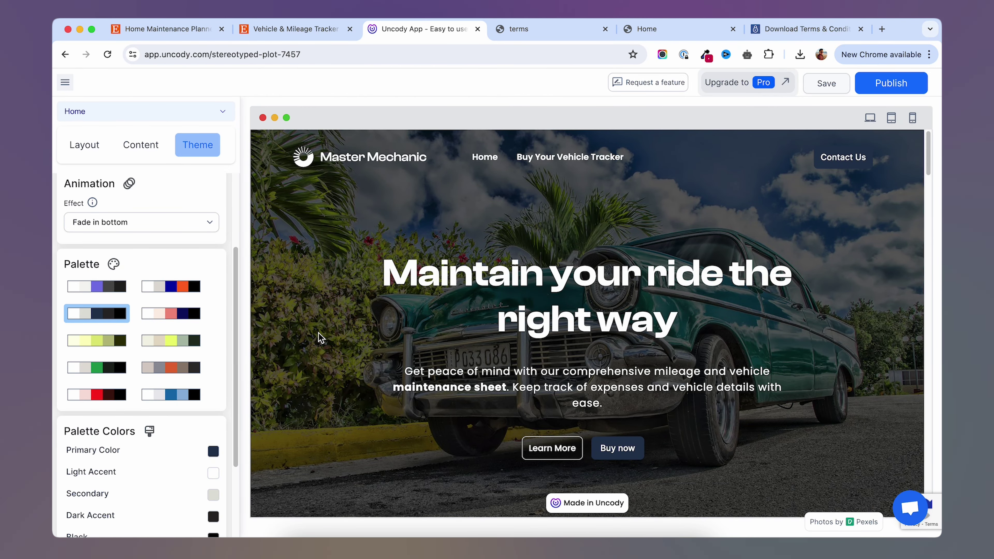
{"action": "scroll", "coordinate": [319, 334], "scroll_direction": "down", "scroll_amount": 1}
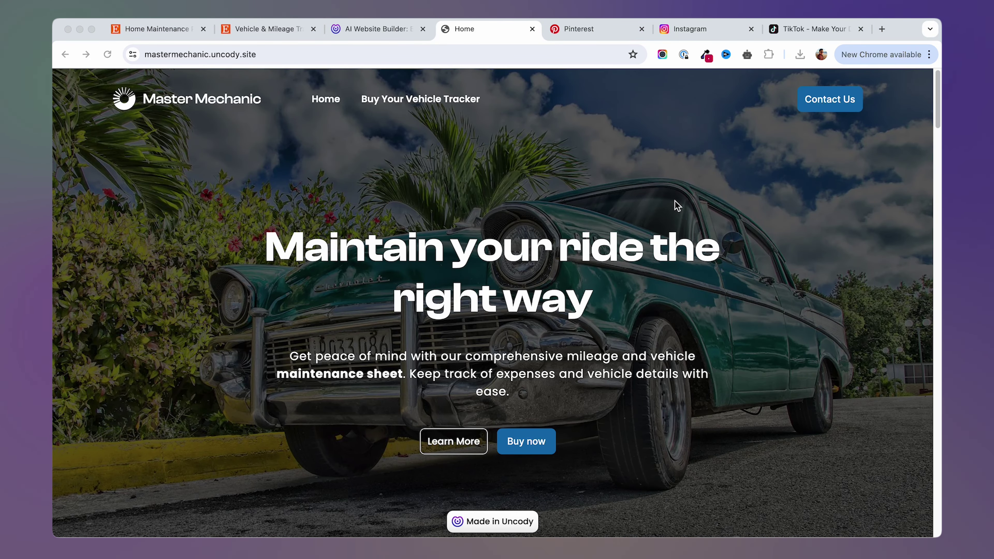
Browse the Pinterest and TikTok tabs, then finish on the Instagram feed.
{"action": "left_click", "coordinate": [583, 29]}
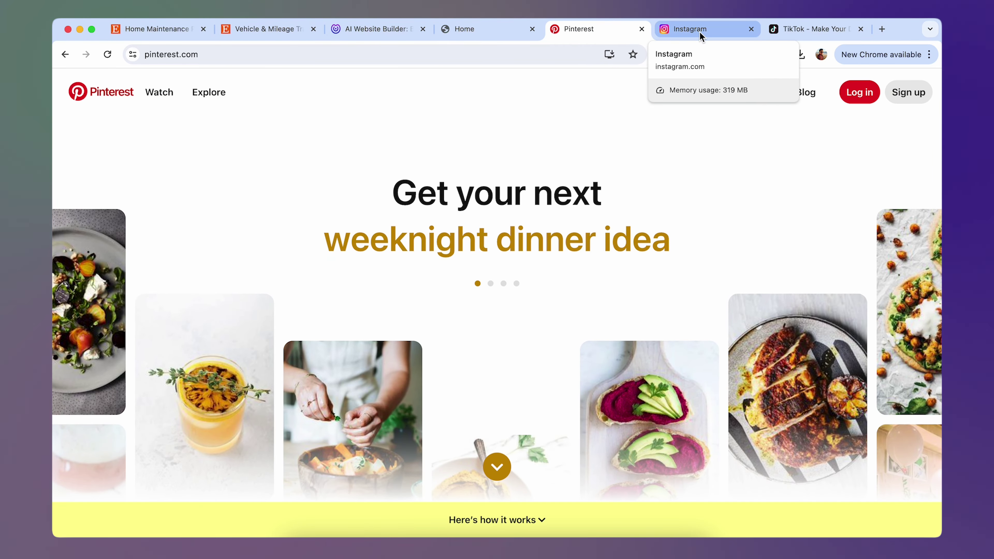
{"action": "left_click", "coordinate": [782, 29]}
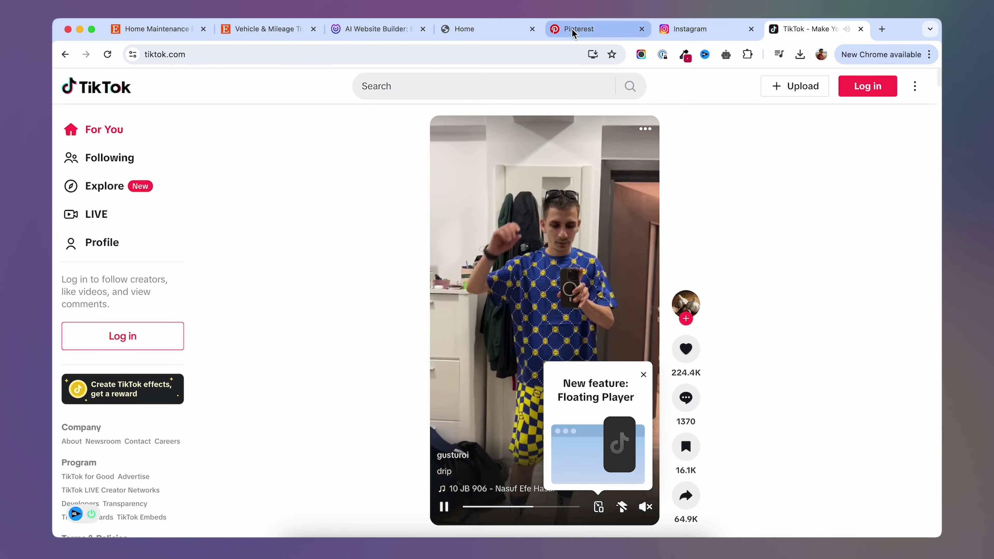
{"action": "left_click", "coordinate": [568, 29]}
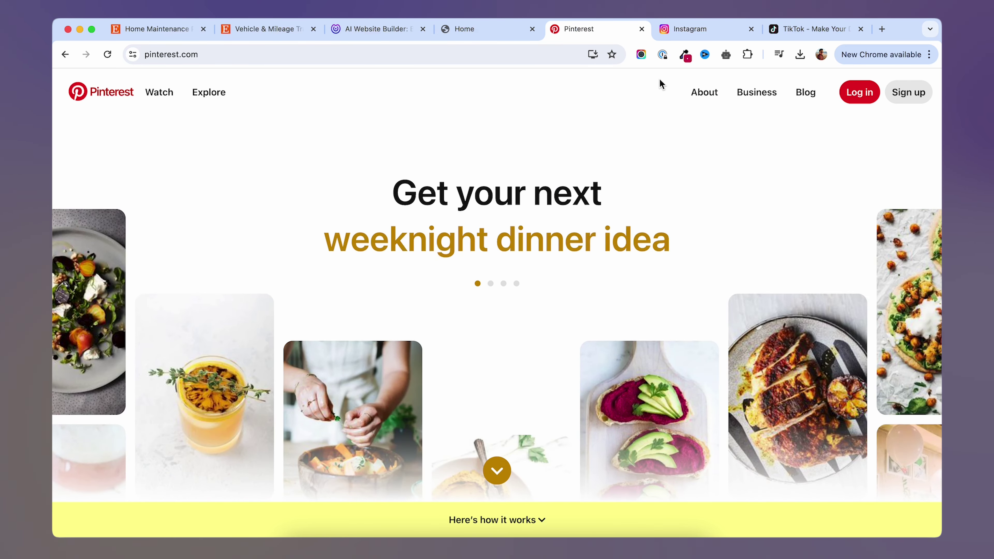
{"action": "left_click", "coordinate": [696, 32]}
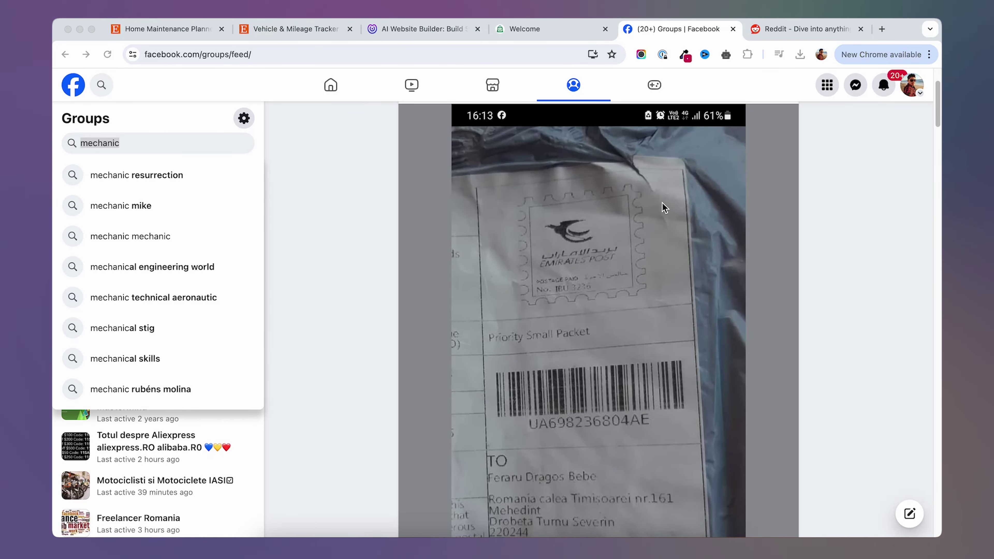
Glance at the mechanic group search and Reddit, then return to mastermechanic.uncody.site.
{"action": "left_click", "coordinate": [162, 143]}
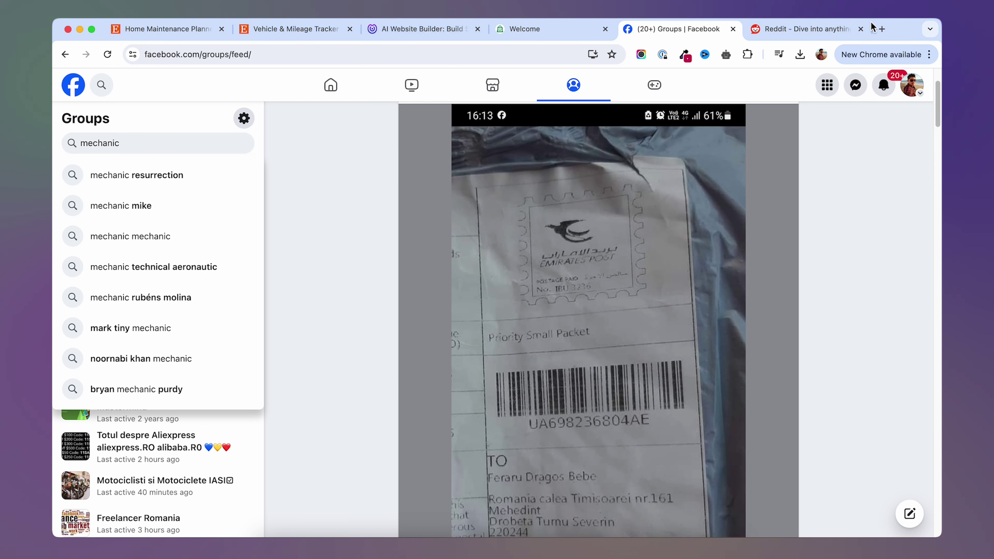
{"action": "left_click", "coordinate": [810, 29]}
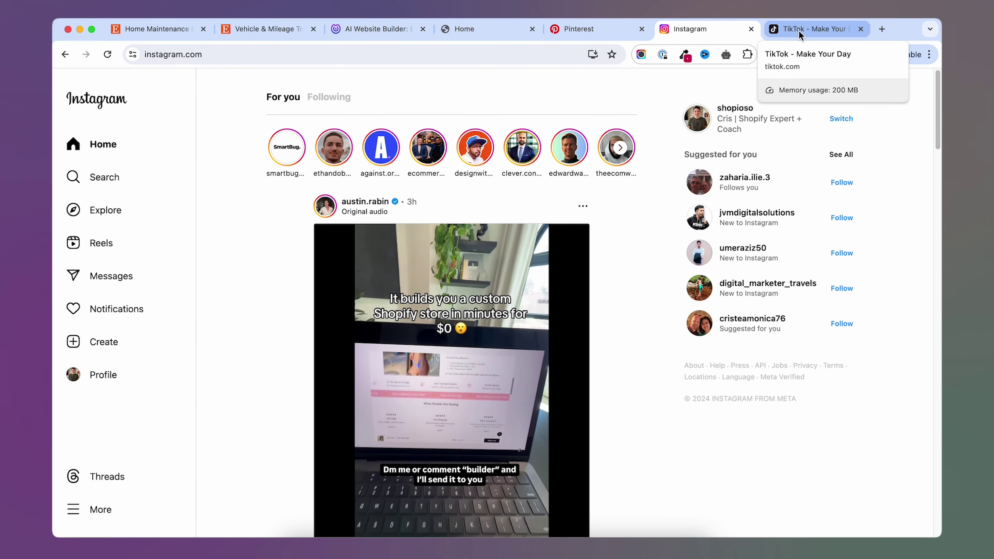
{"action": "left_click", "coordinate": [472, 30]}
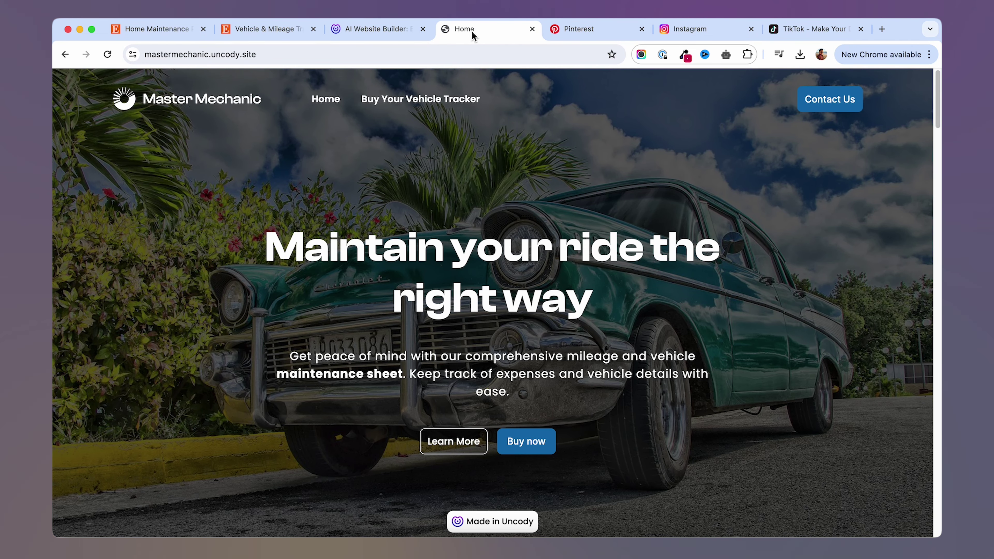
Show the Uncody Landing Pages dashboard listing mastermechanic.uncody.site.
{"action": "left_click", "coordinate": [385, 31]}
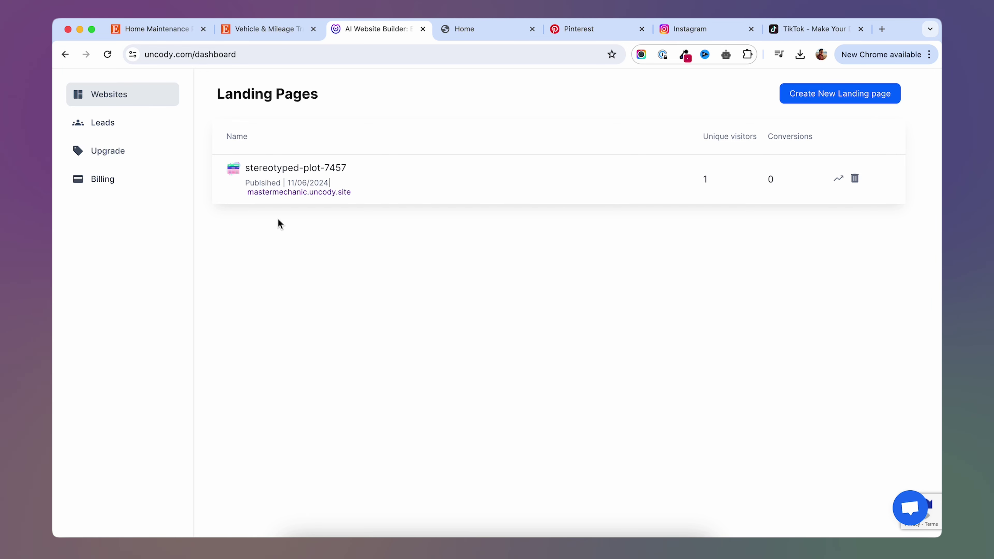
Check Leads and the plans page, highlighting the Free plan's 1 published website limit.
{"action": "left_click", "coordinate": [159, 136]}
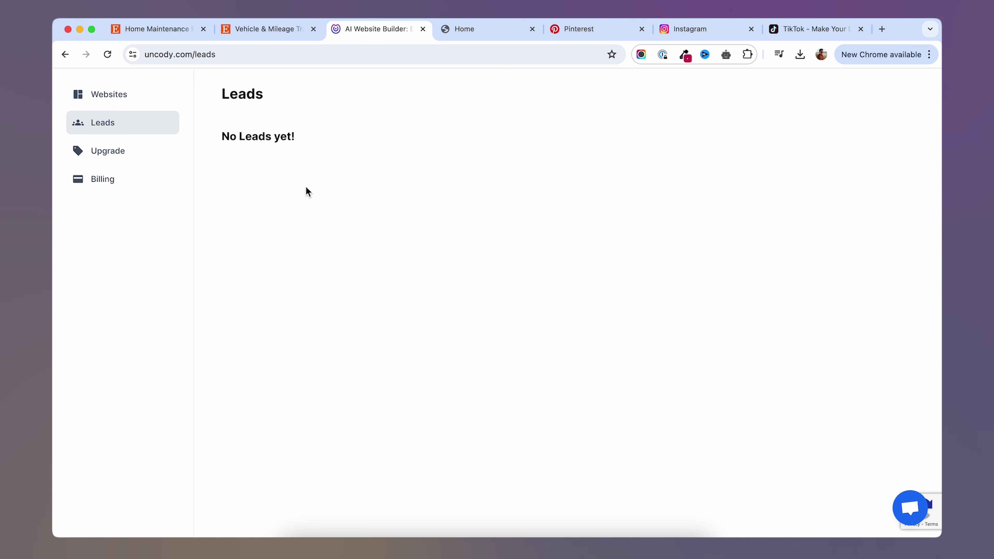
{"action": "left_click", "coordinate": [113, 156]}
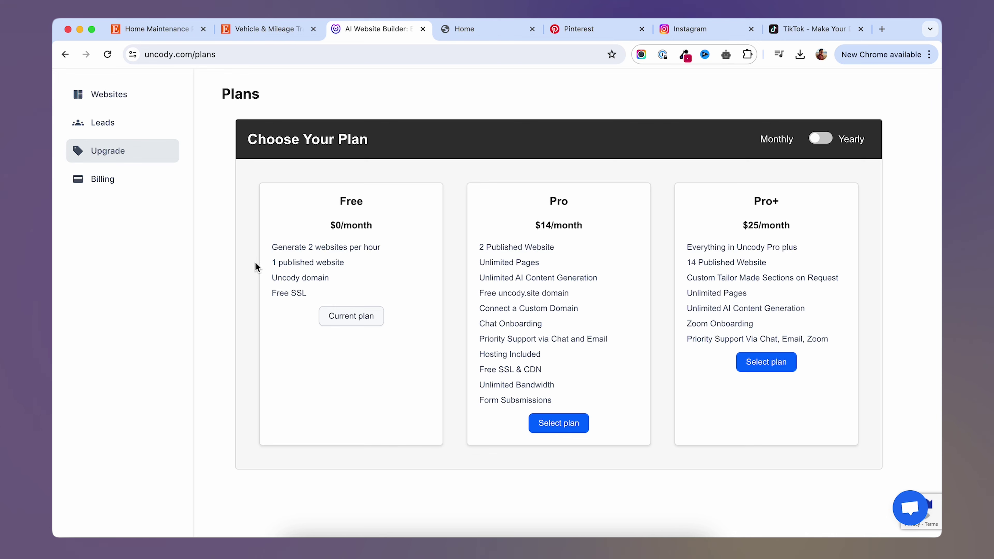
{"action": "left_click_drag", "start_coordinate": [352, 267], "coordinate": [276, 259]}
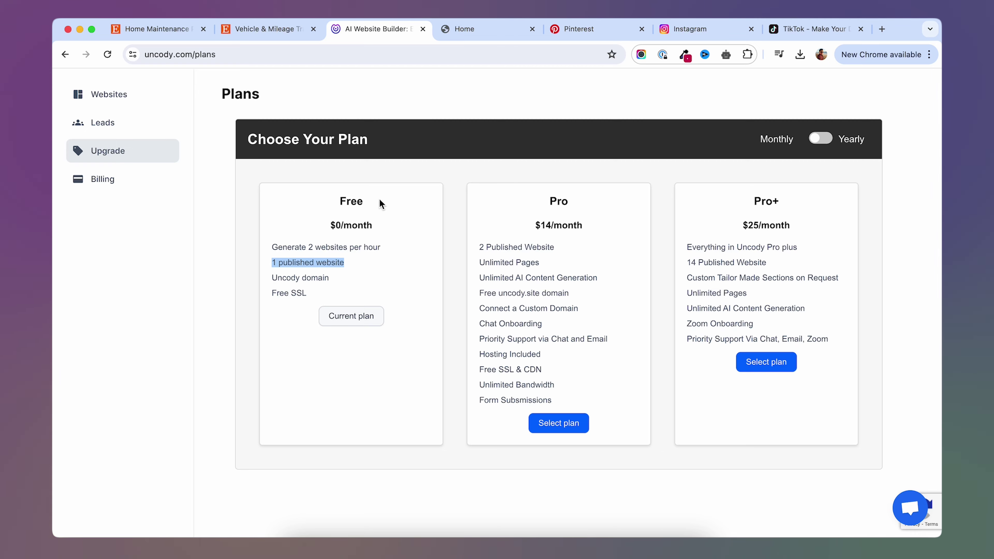
{"action": "left_click", "coordinate": [480, 30]}
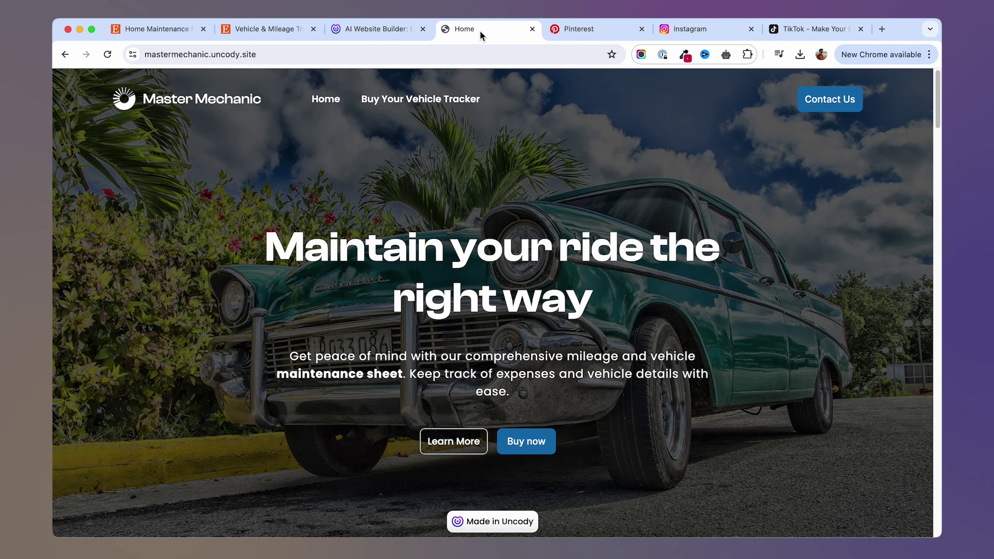
{"action": "scroll", "coordinate": [362, 261], "scroll_direction": "down", "scroll_amount": 10}
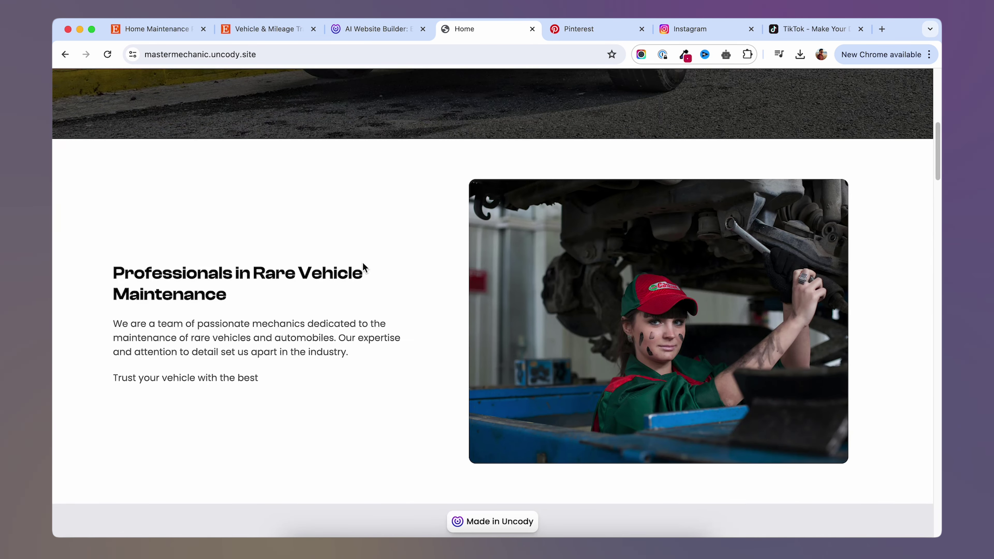
{"action": "scroll", "coordinate": [363, 264], "scroll_direction": "down", "scroll_amount": 10}
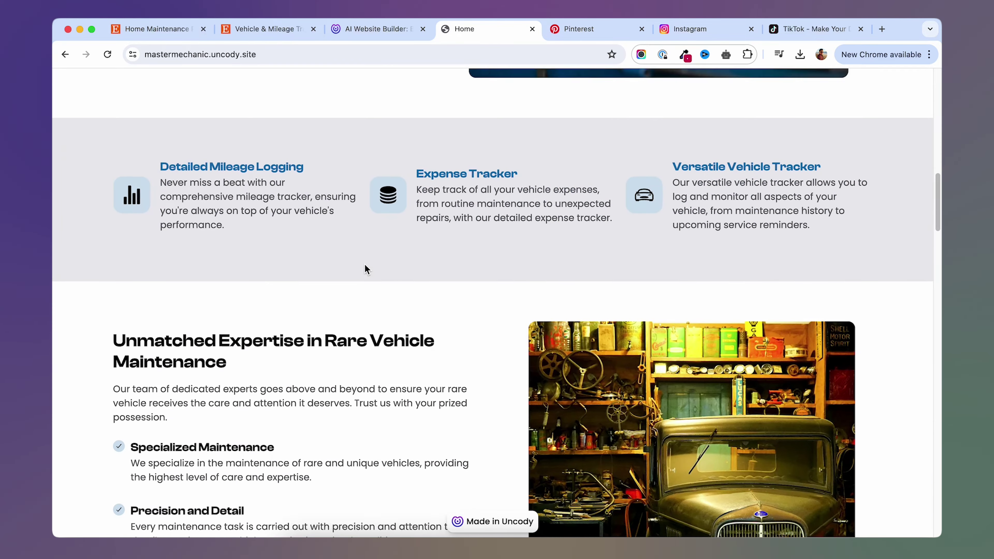
{"action": "scroll", "coordinate": [365, 268], "scroll_direction": "down", "scroll_amount": 15}
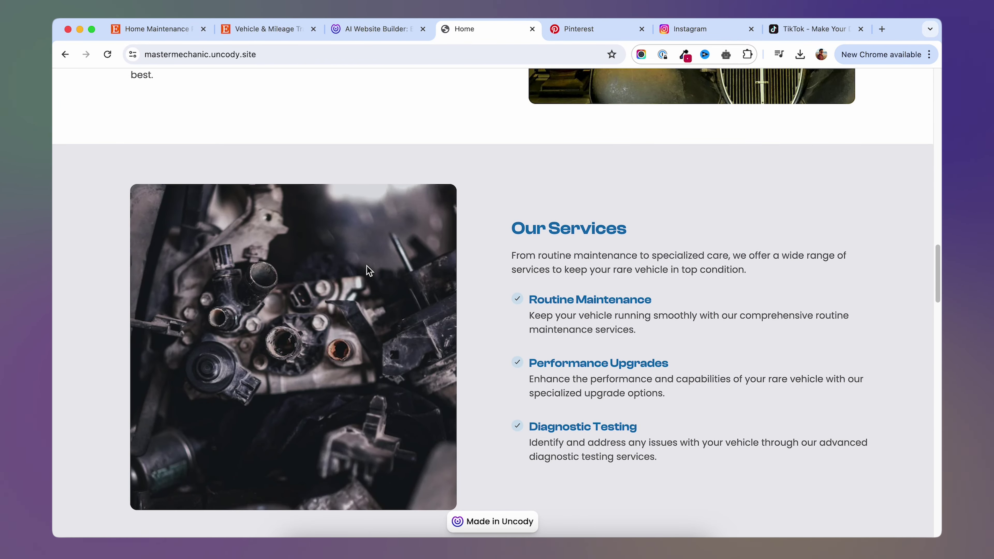
{"action": "scroll", "coordinate": [379, 219], "scroll_direction": "down", "scroll_amount": 10}
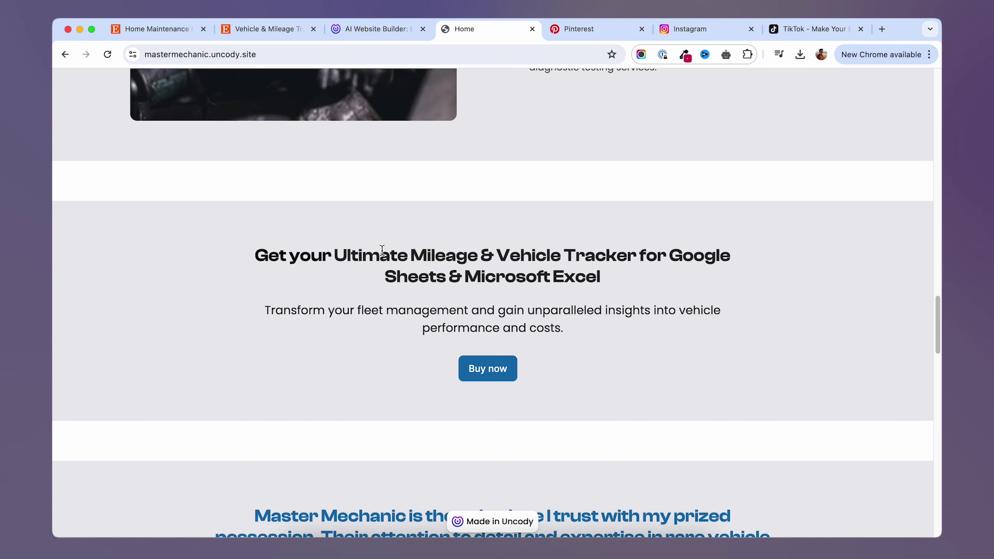
{"action": "scroll", "coordinate": [391, 250], "scroll_direction": "down", "scroll_amount": 8}
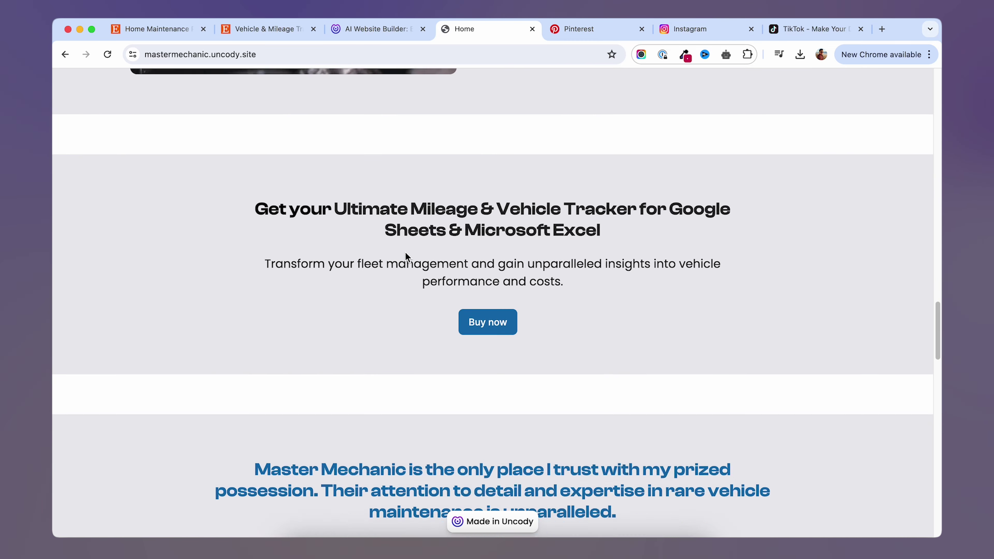